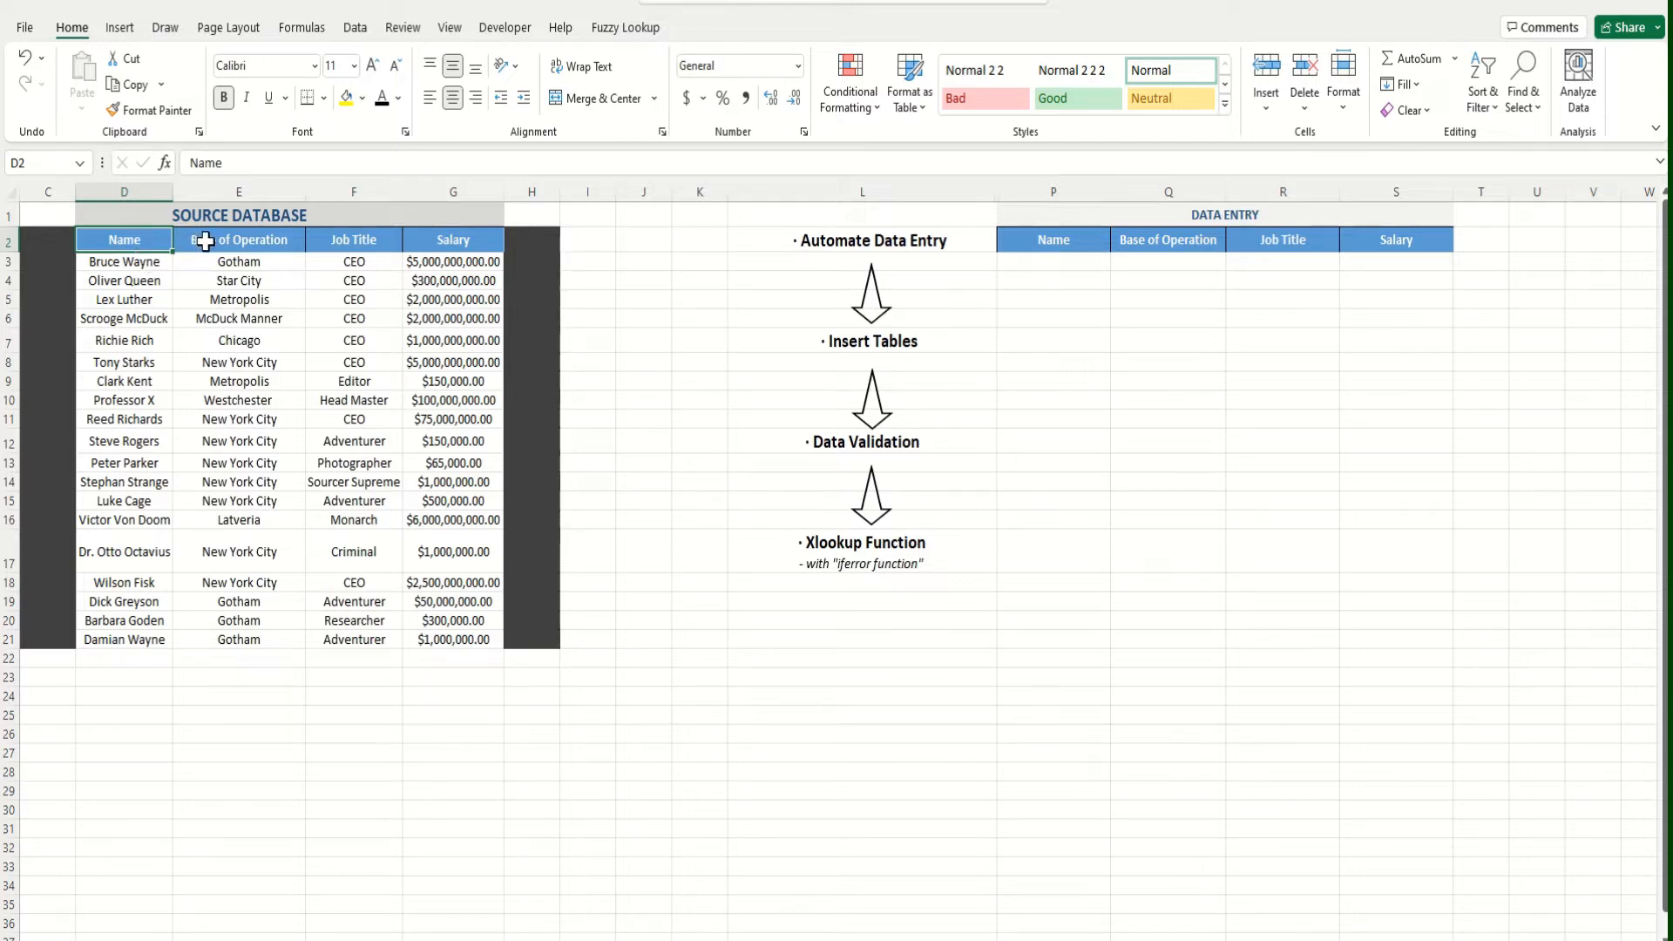
{"action": "left_click", "coordinate": [205, 241]}
{"action": "left_click", "coordinate": [334, 234]}
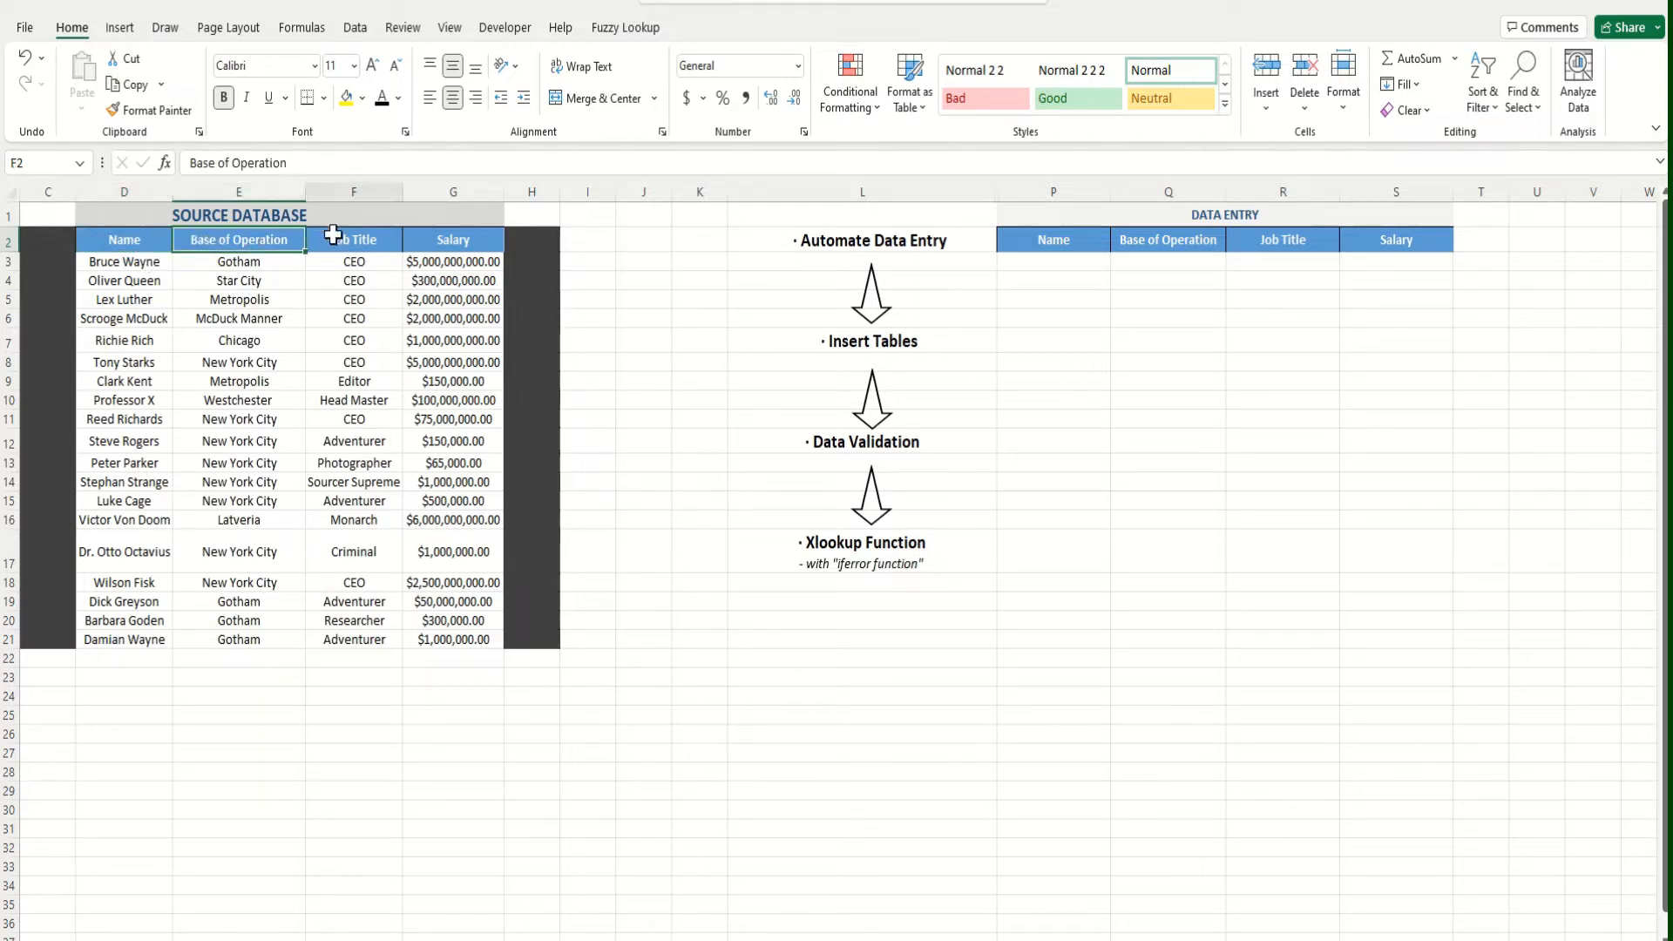
{"action": "left_click", "coordinate": [433, 244]}
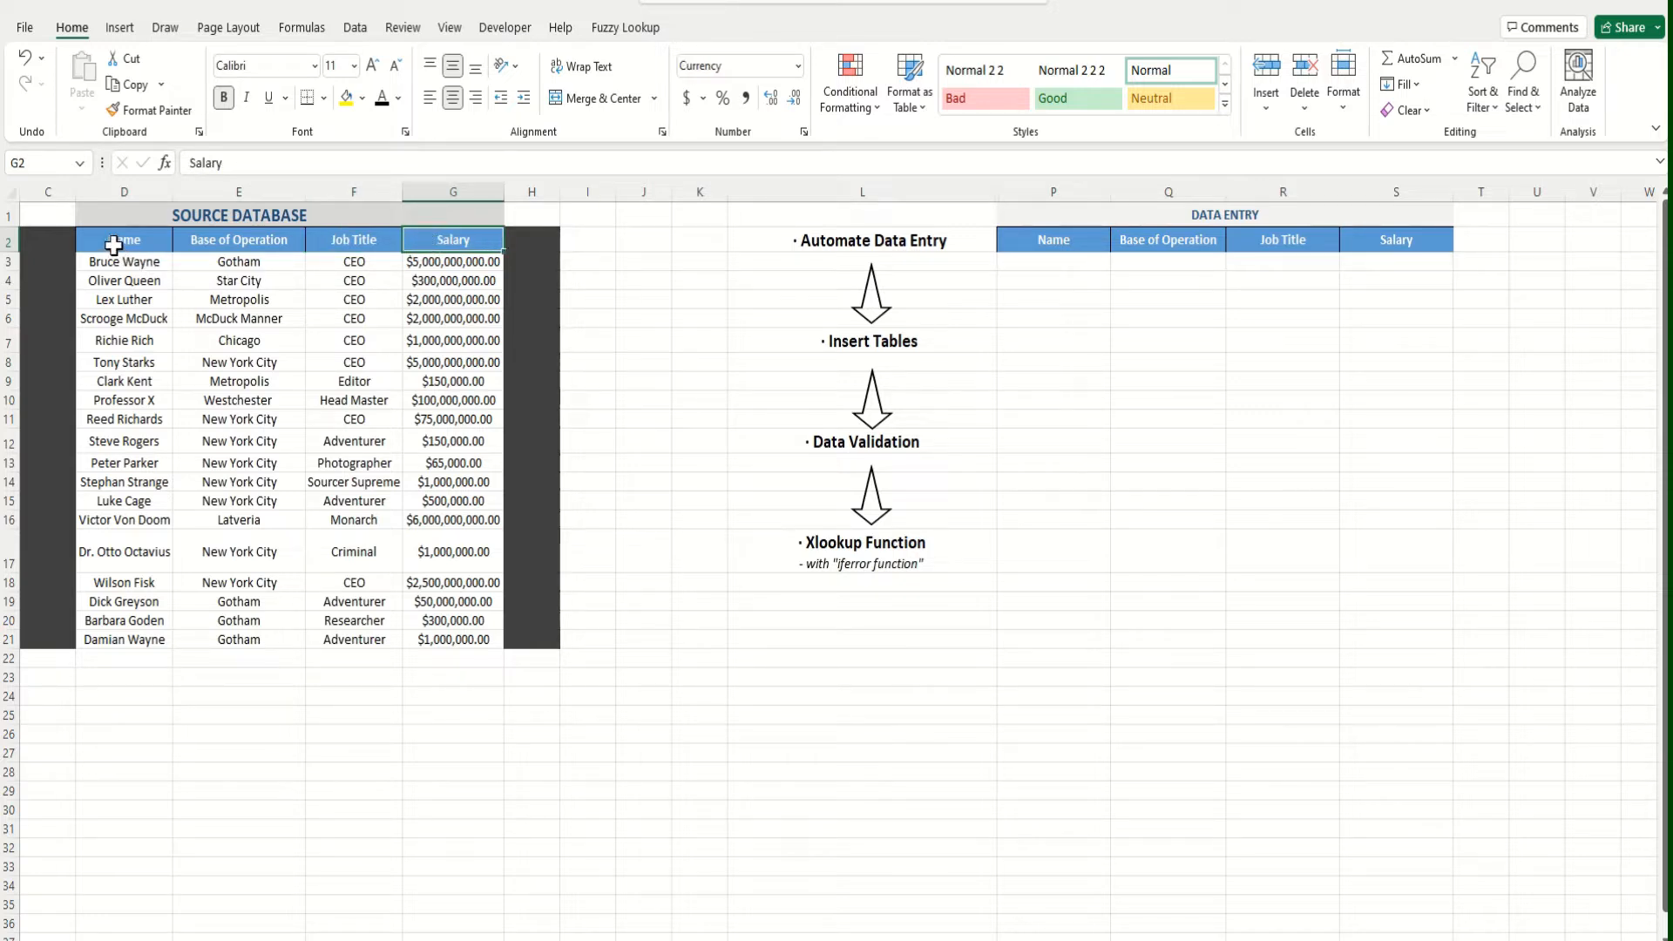
Convert the source database range D2:G21 into a table with headers
{"action": "left_click", "coordinate": [114, 245]}
{"action": "left_click_drag", "start_coordinate": [114, 245], "coordinate": [433, 638]}
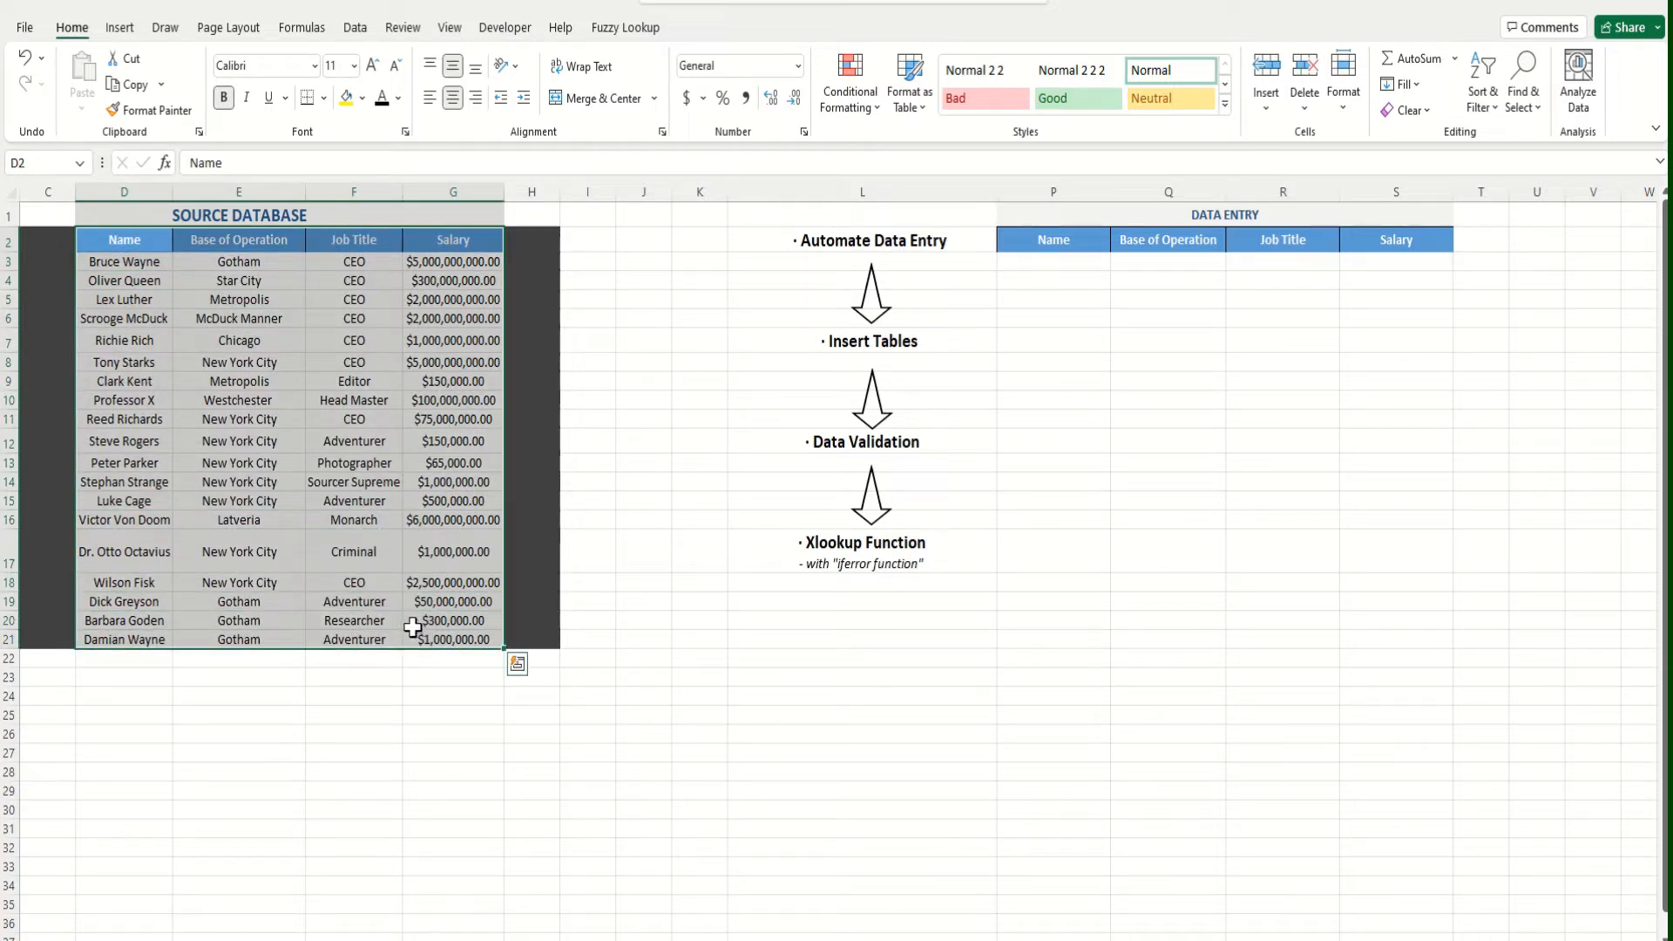
{"action": "left_click", "coordinate": [120, 28]}
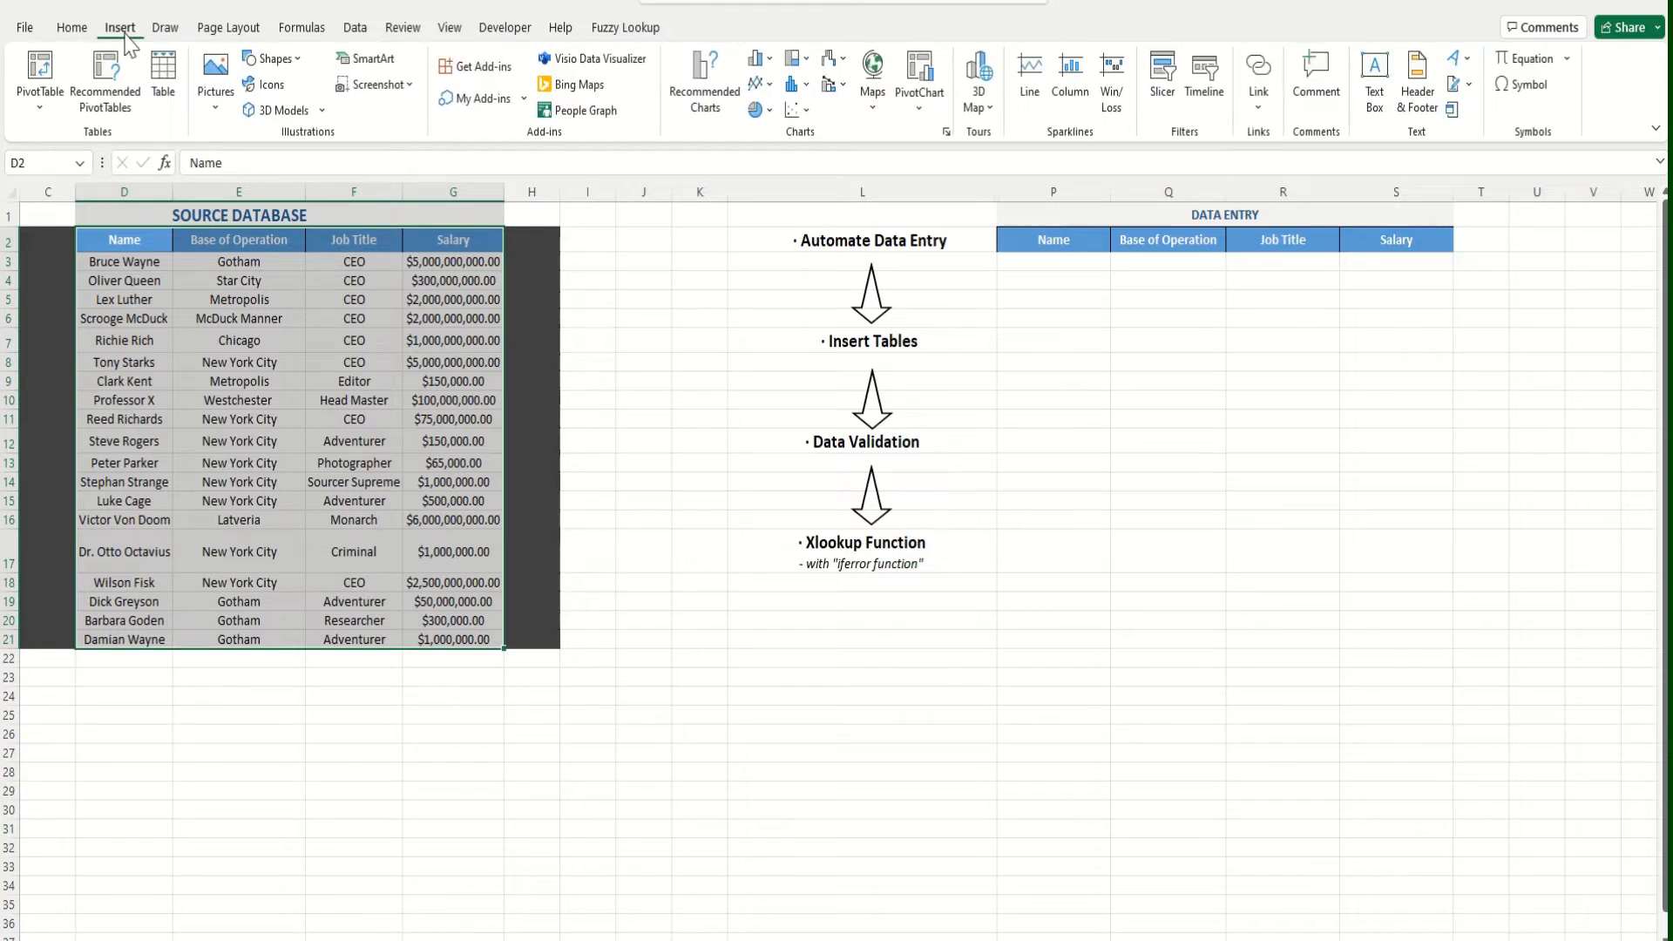
{"action": "left_click", "coordinate": [166, 103]}
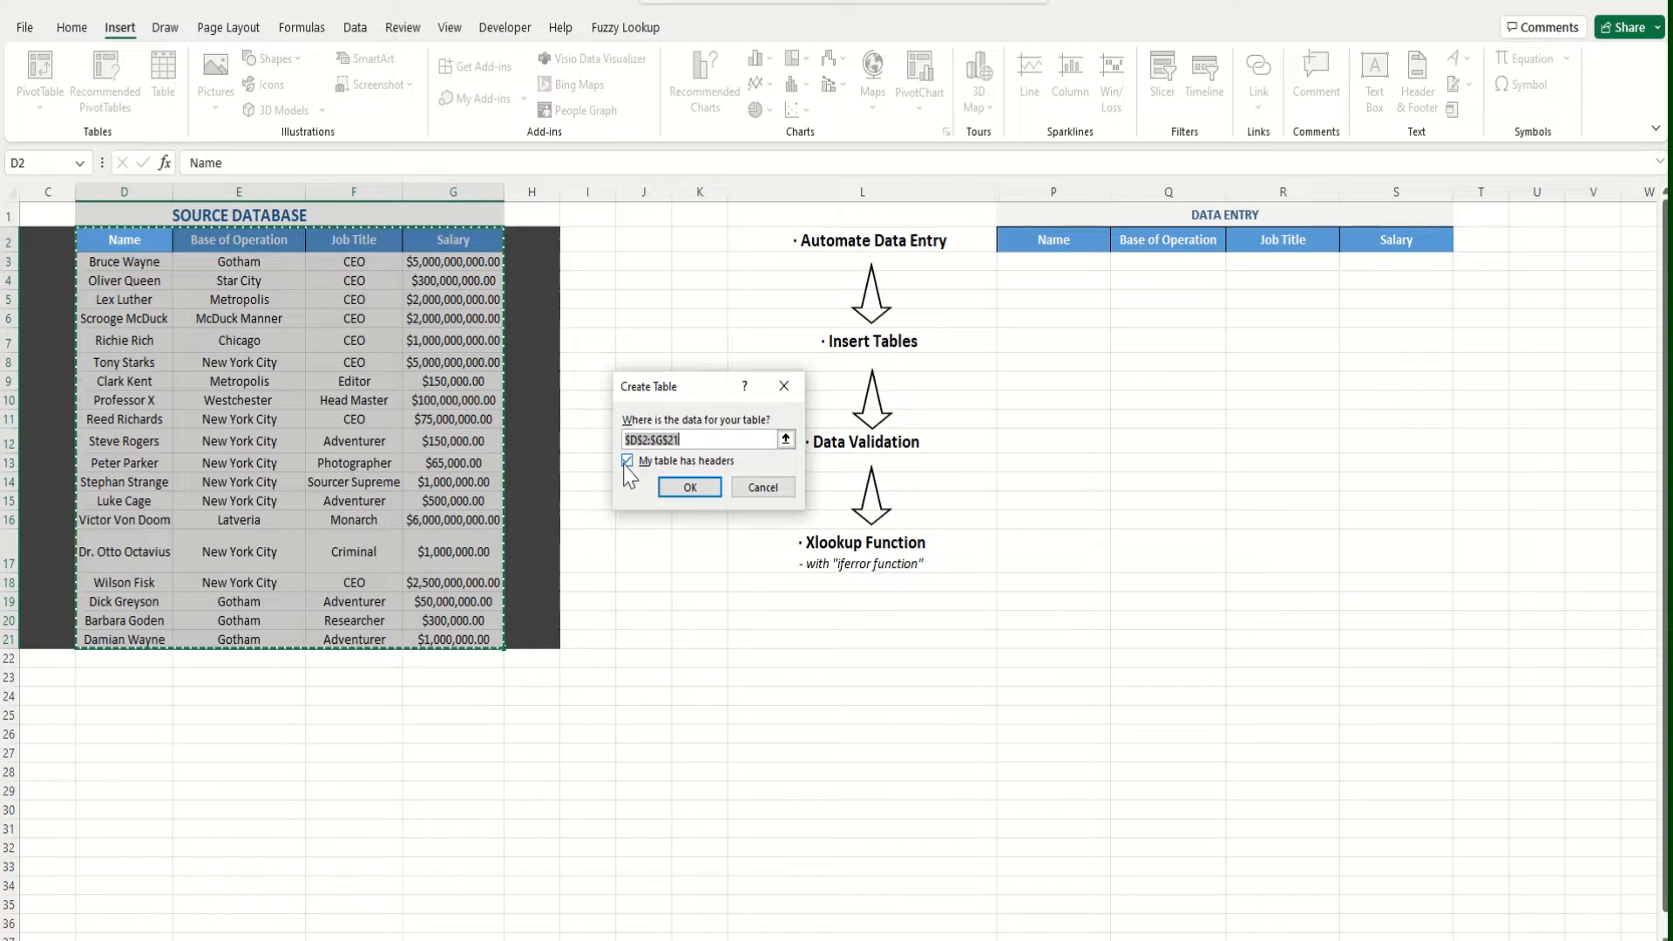
{"action": "left_click", "coordinate": [682, 488]}
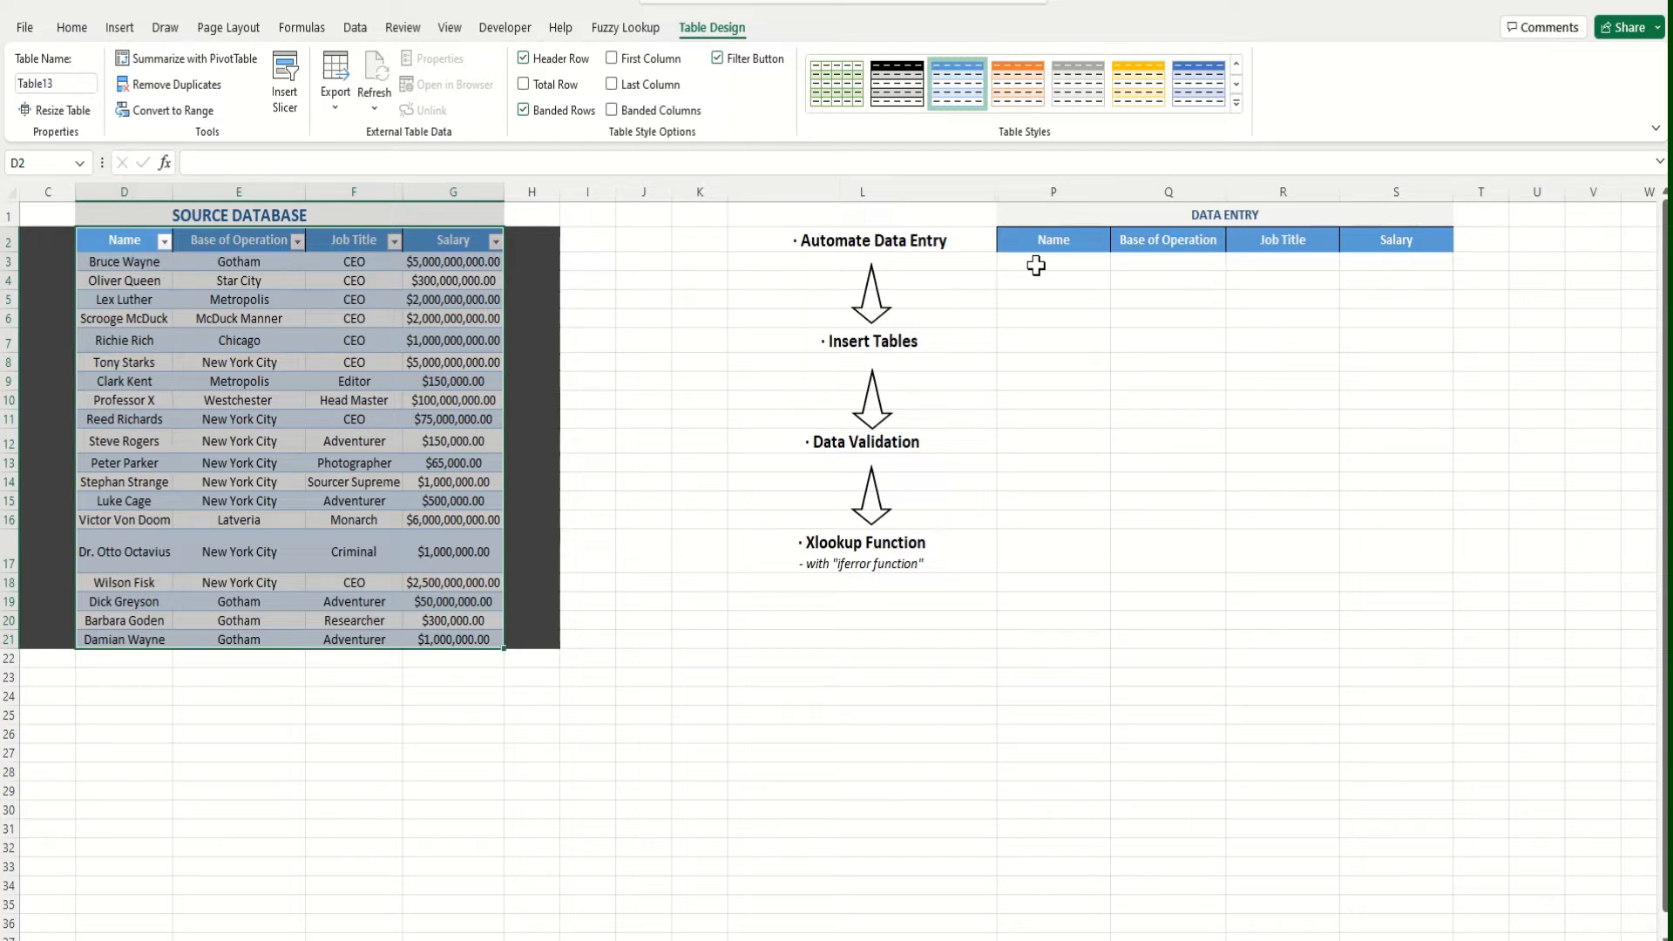
Add list data validation to P3:P20 under the data entry Name header, using =$D$3:$D$21 as the source
{"action": "left_click", "coordinate": [1035, 265]}
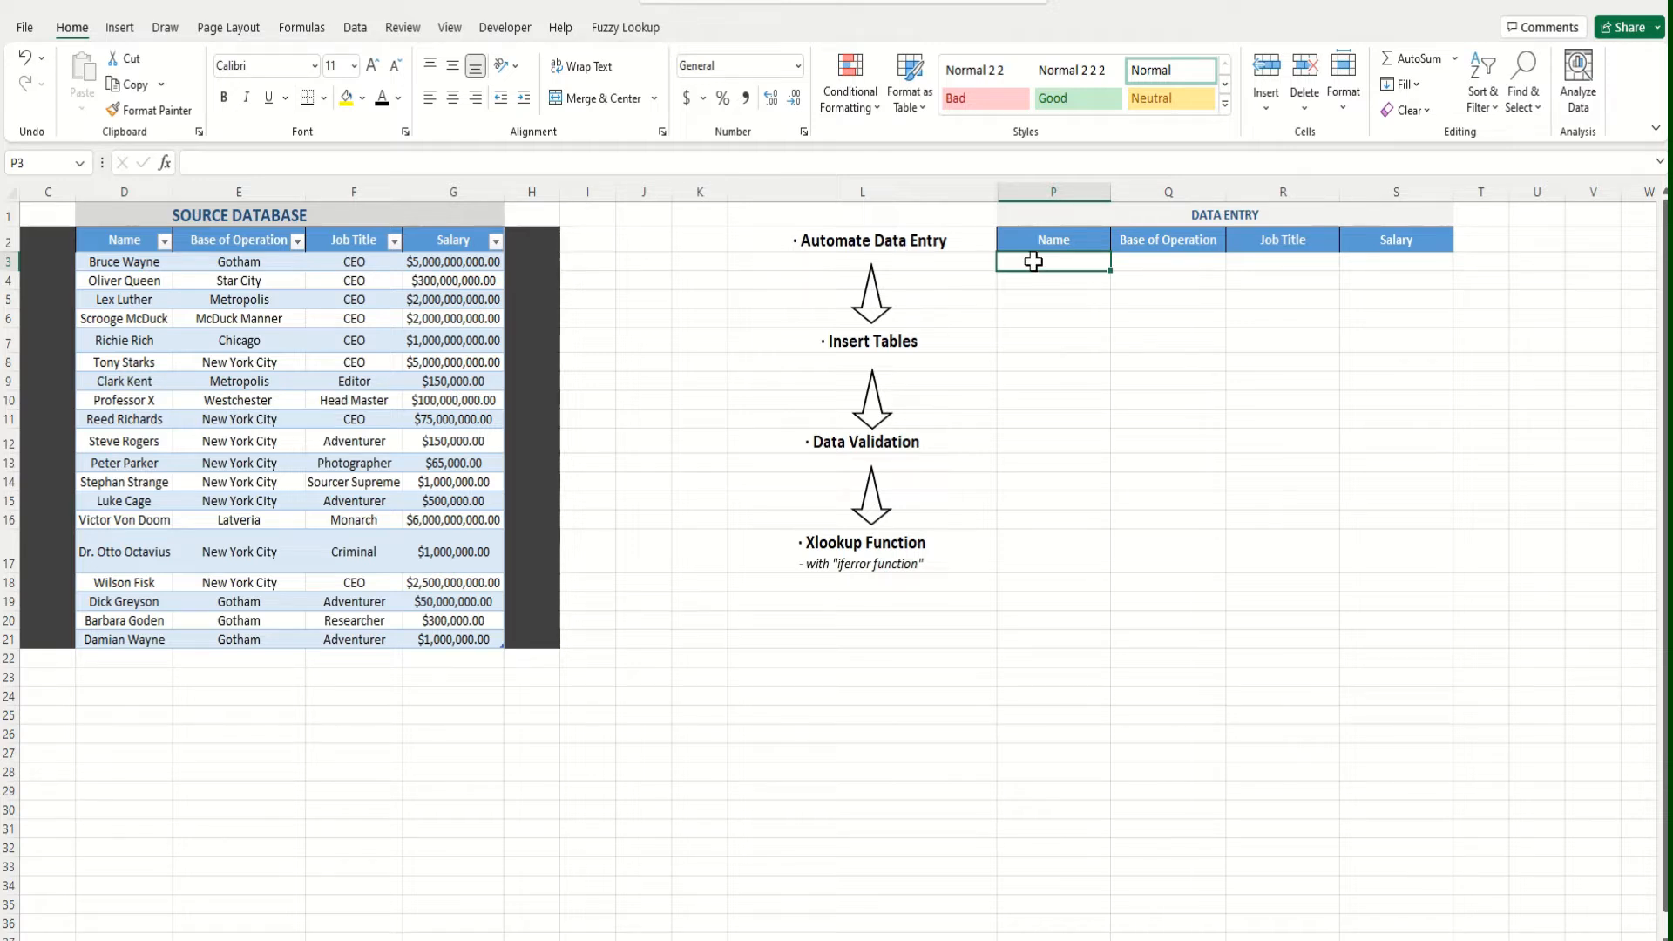
{"action": "left_click_drag", "start_coordinate": [1032, 270], "coordinate": [1056, 616]}
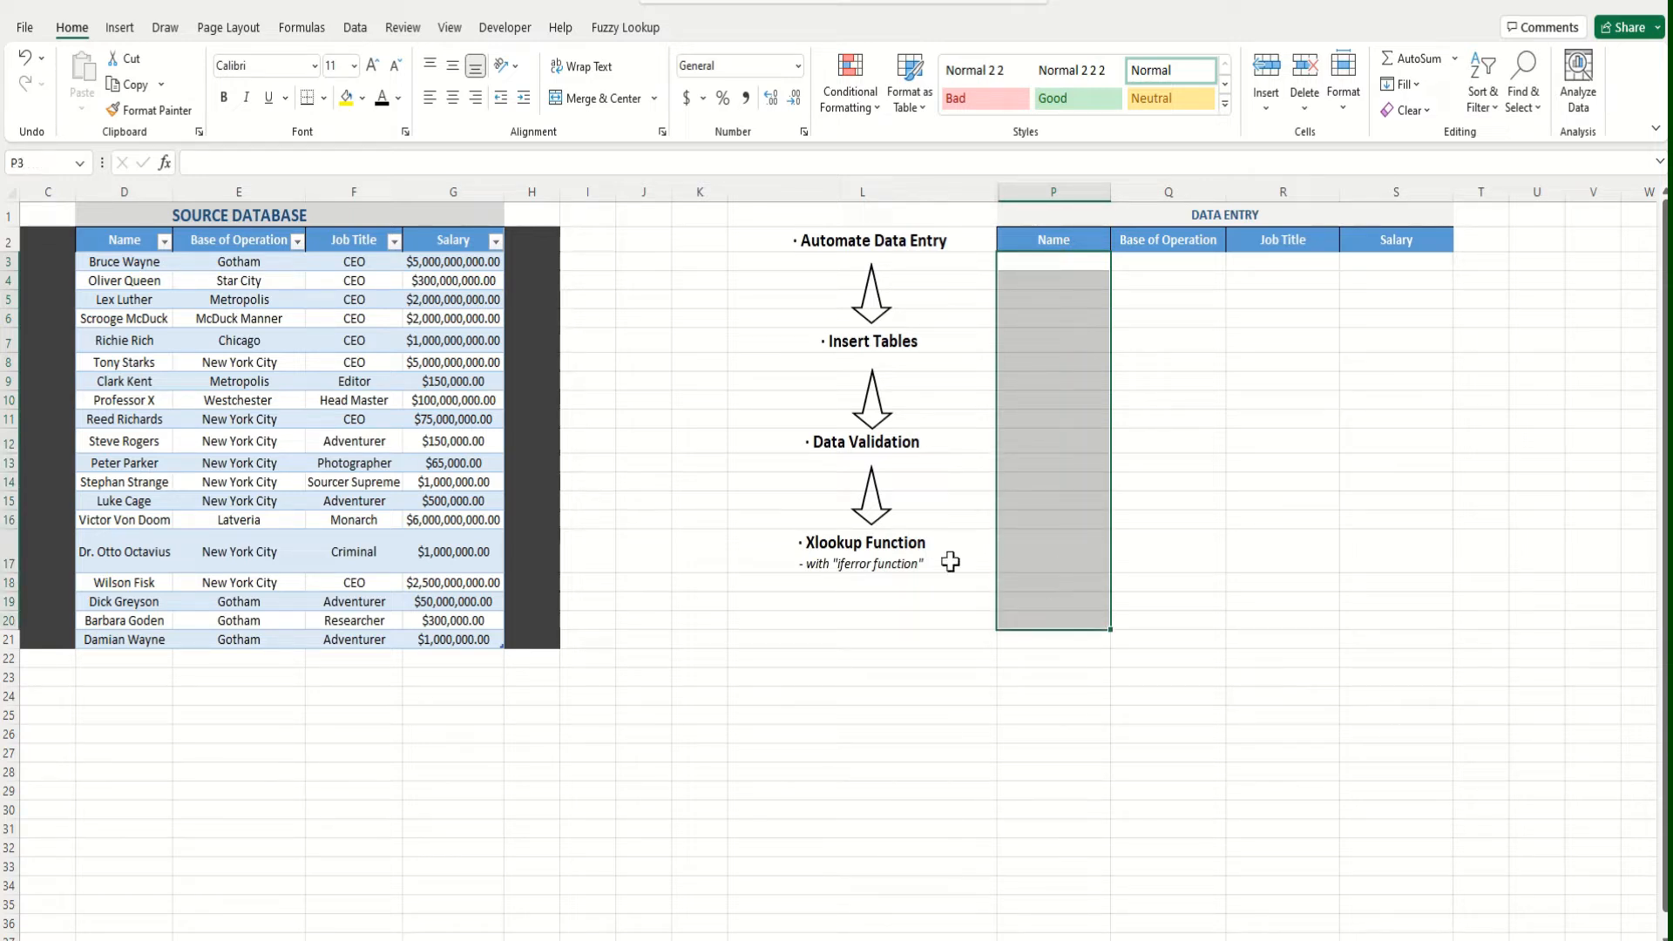
{"action": "left_click", "coordinate": [354, 33]}
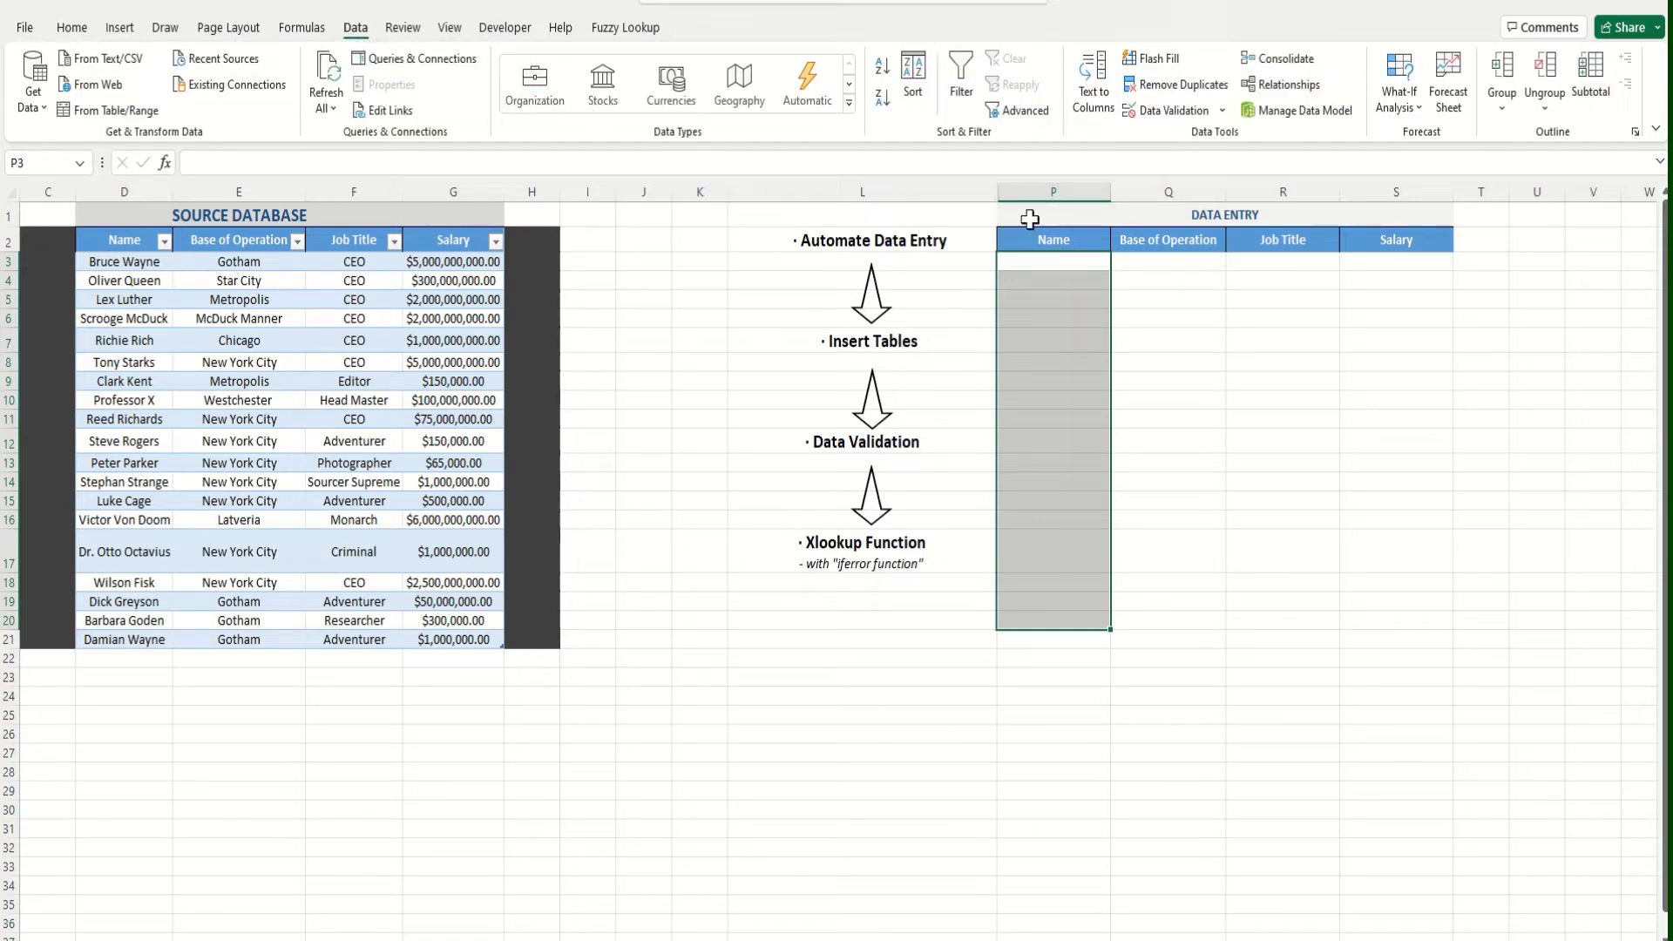
{"action": "left_click", "coordinate": [1221, 110]}
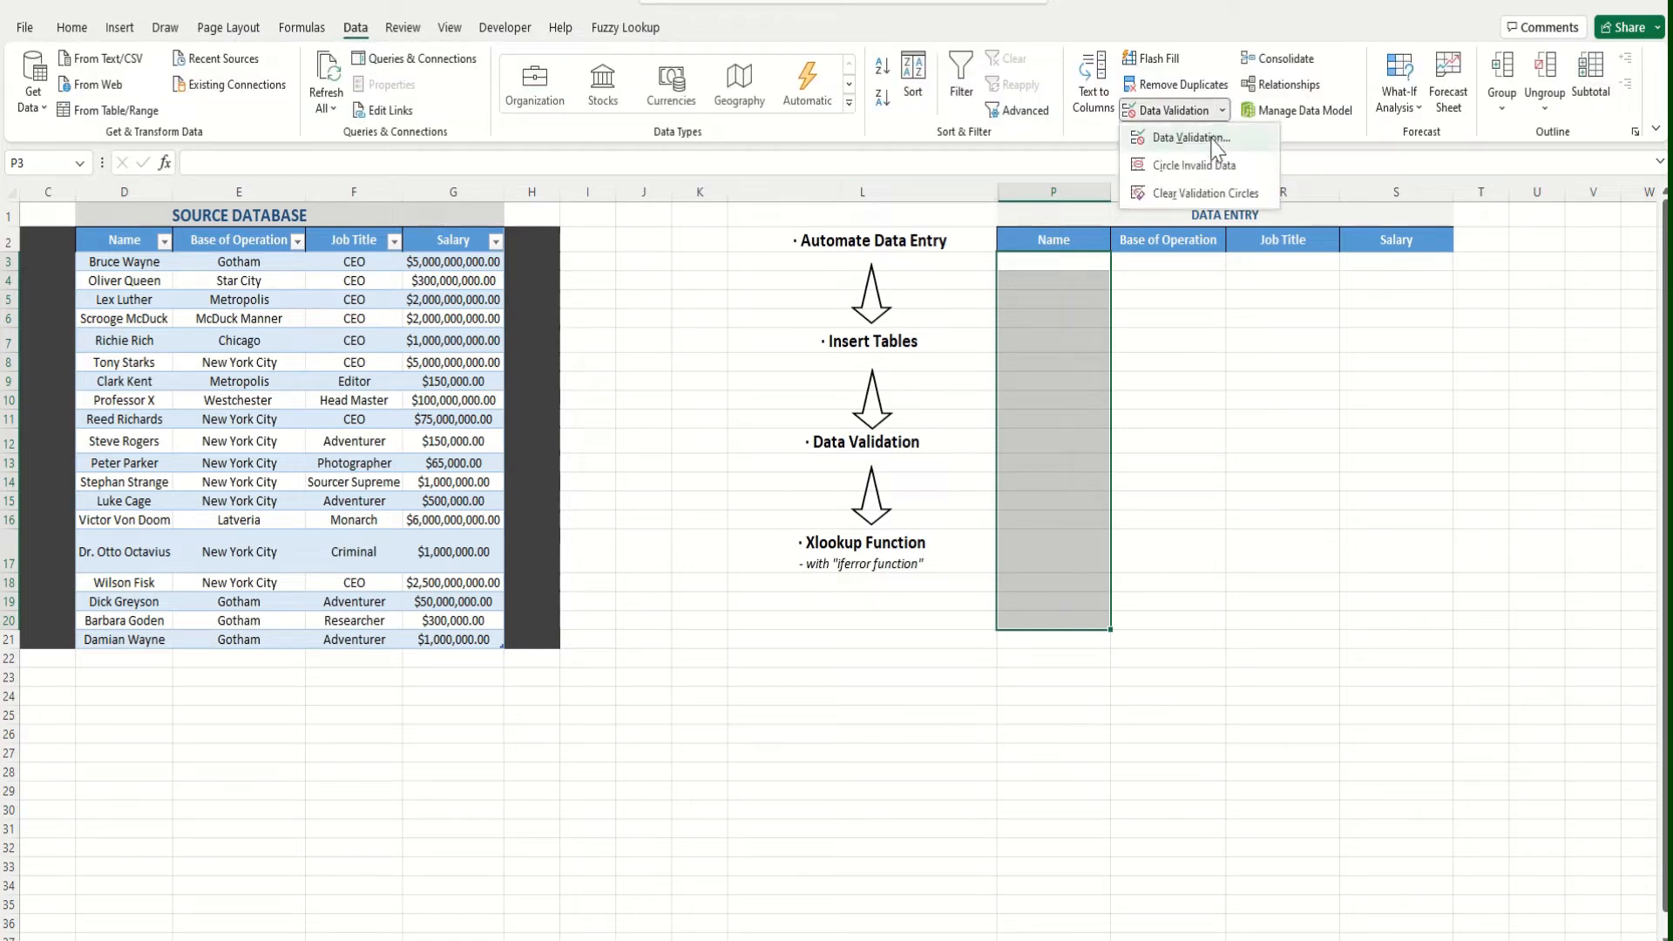
{"action": "left_click", "coordinate": [1205, 142]}
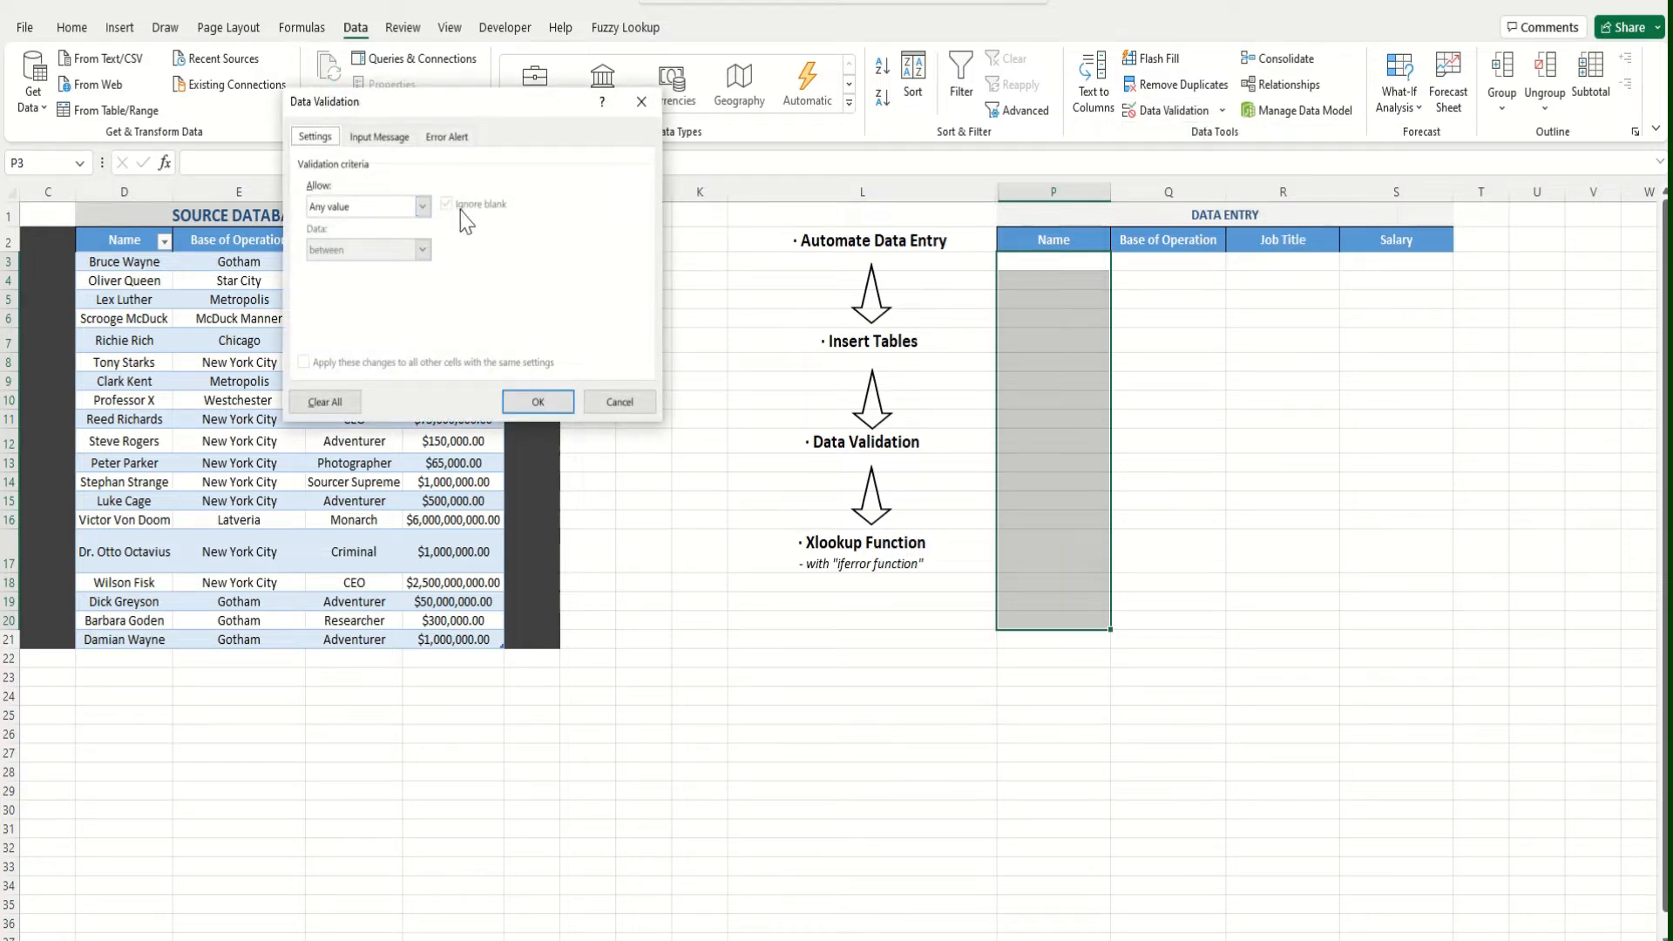
{"action": "left_click", "coordinate": [422, 206]}
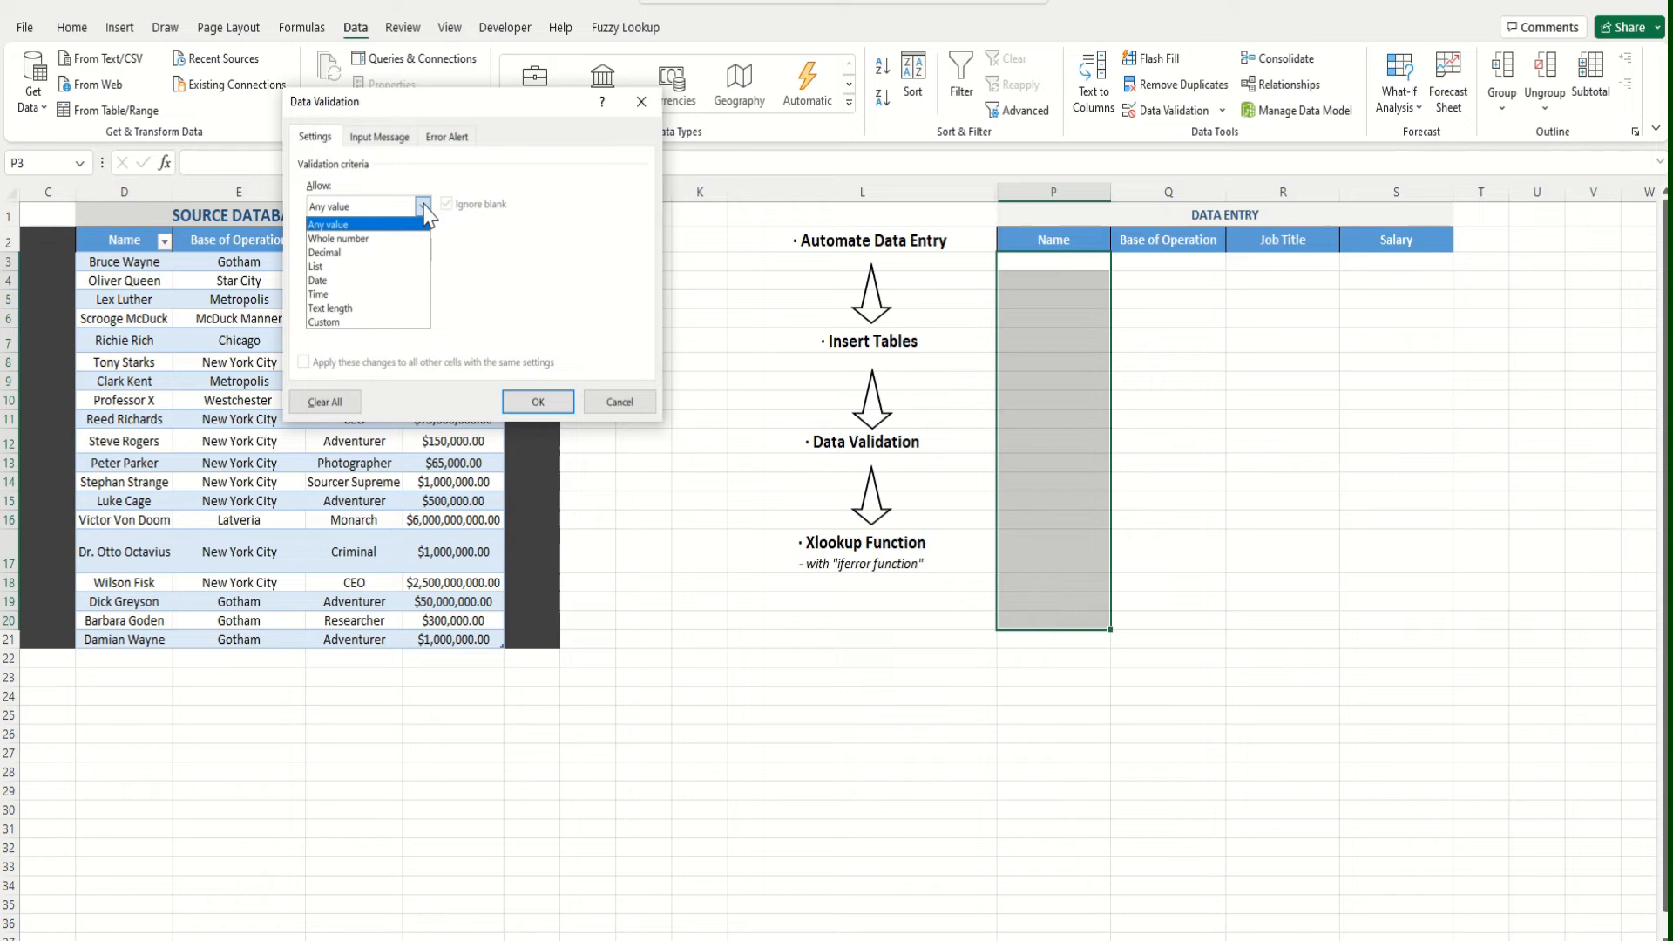
{"action": "left_click", "coordinate": [383, 267]}
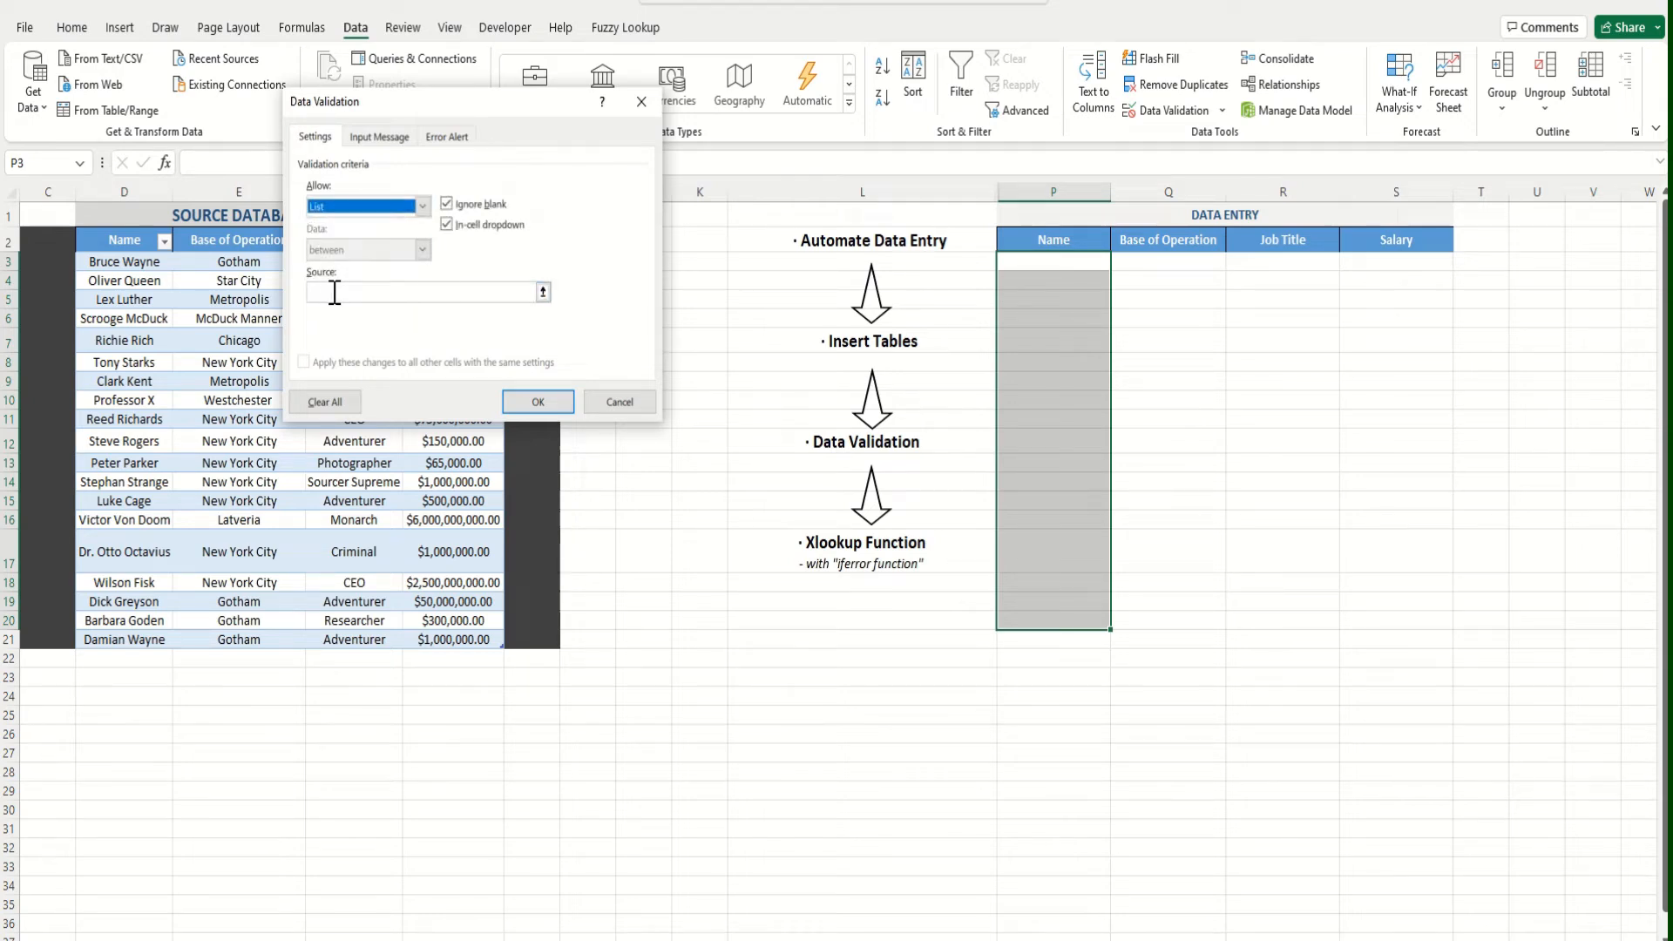
{"action": "left_click", "coordinate": [543, 293]}
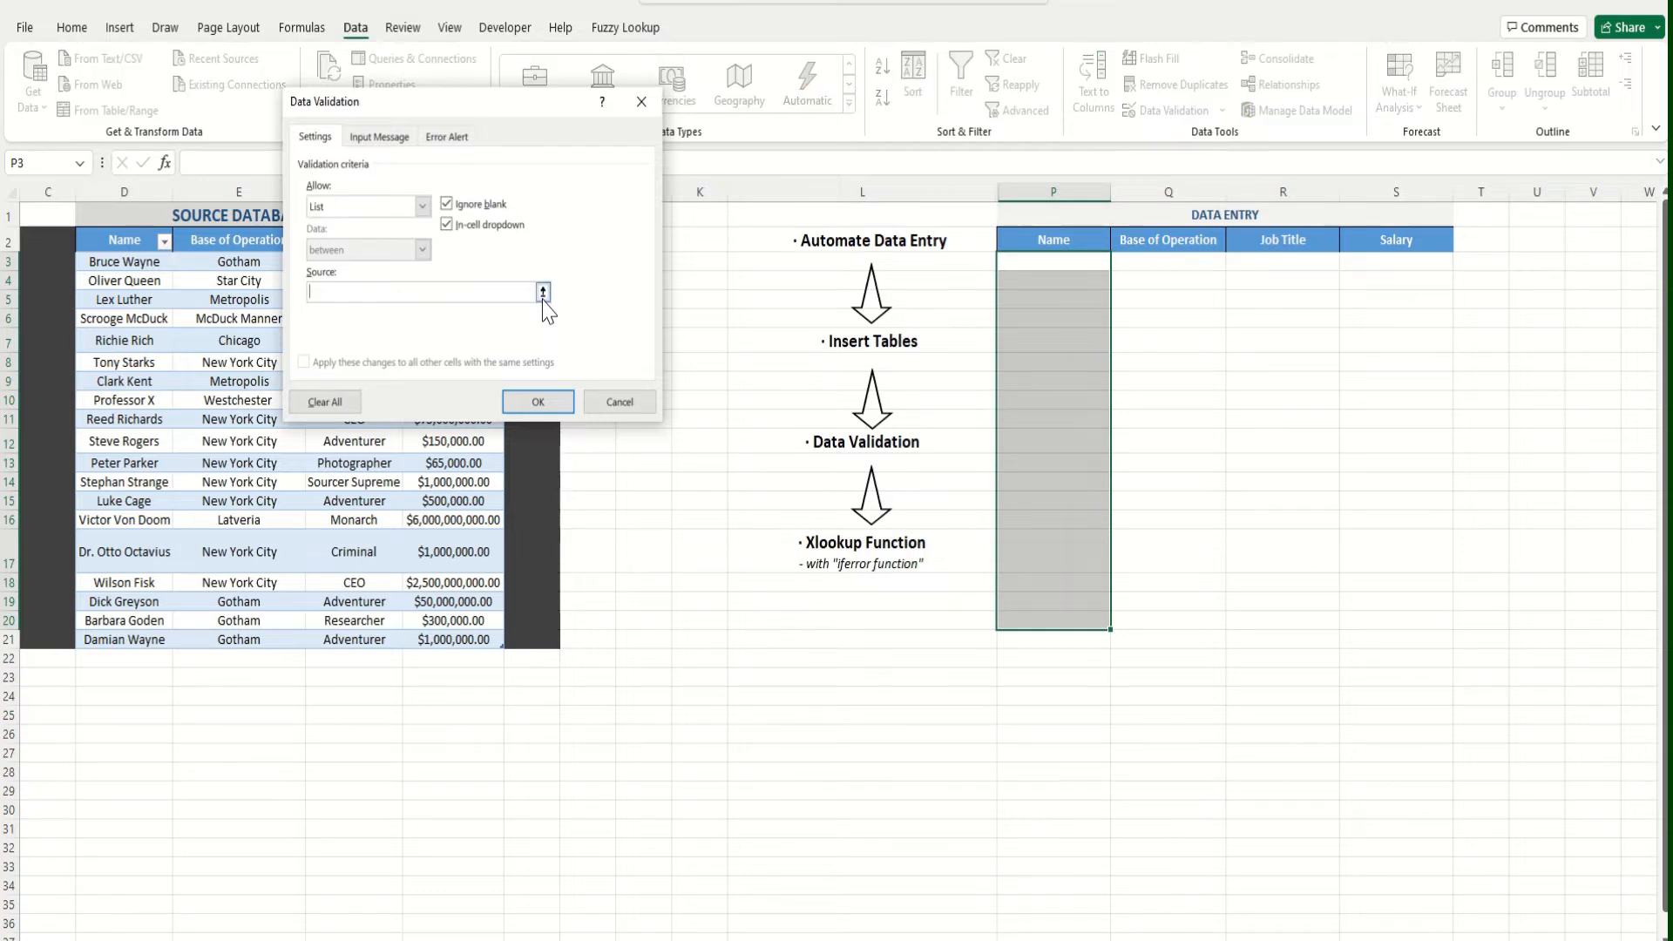
{"action": "left_click", "coordinate": [125, 221]}
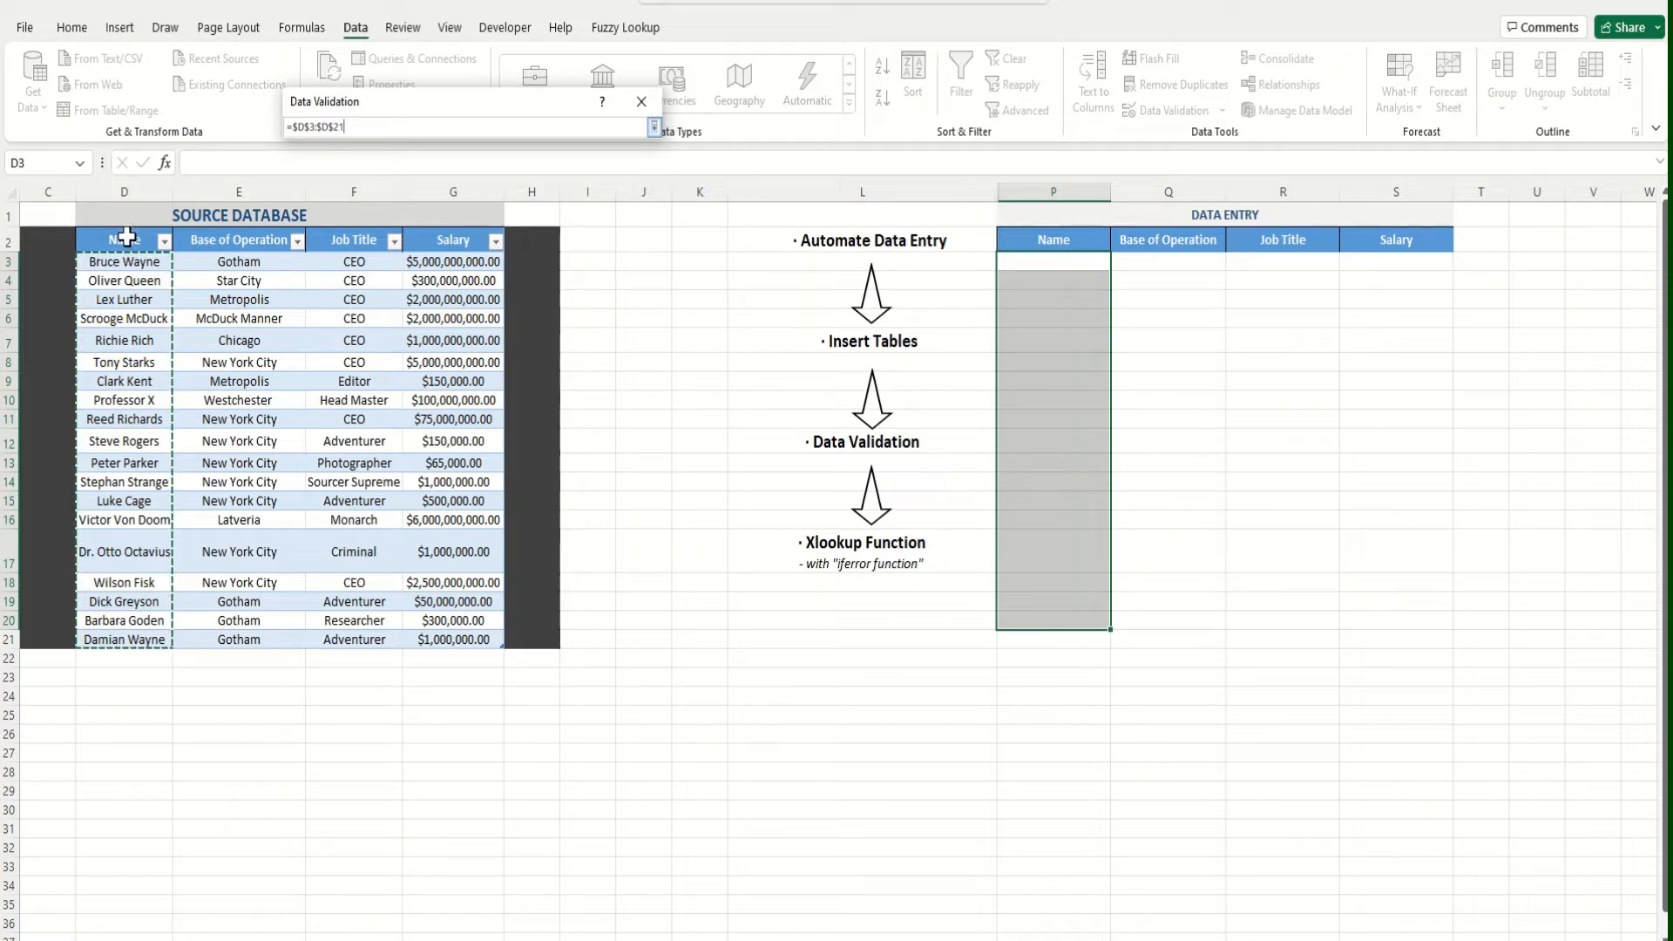
{"action": "key", "text": "Return"}
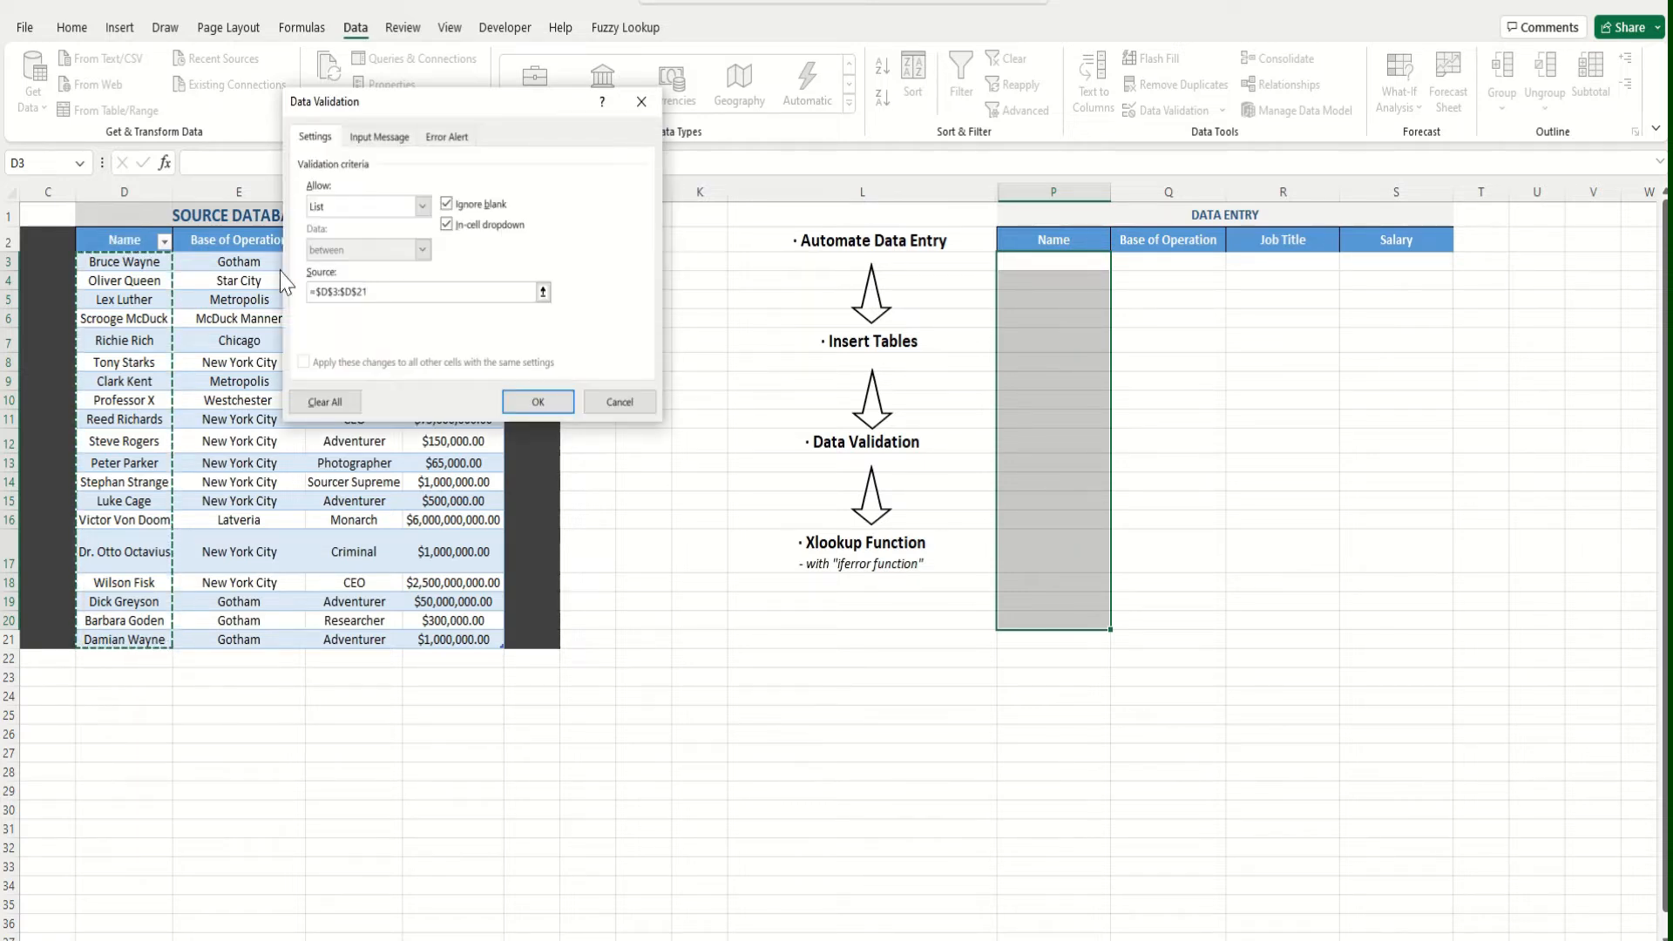
{"action": "left_click", "coordinate": [535, 402]}
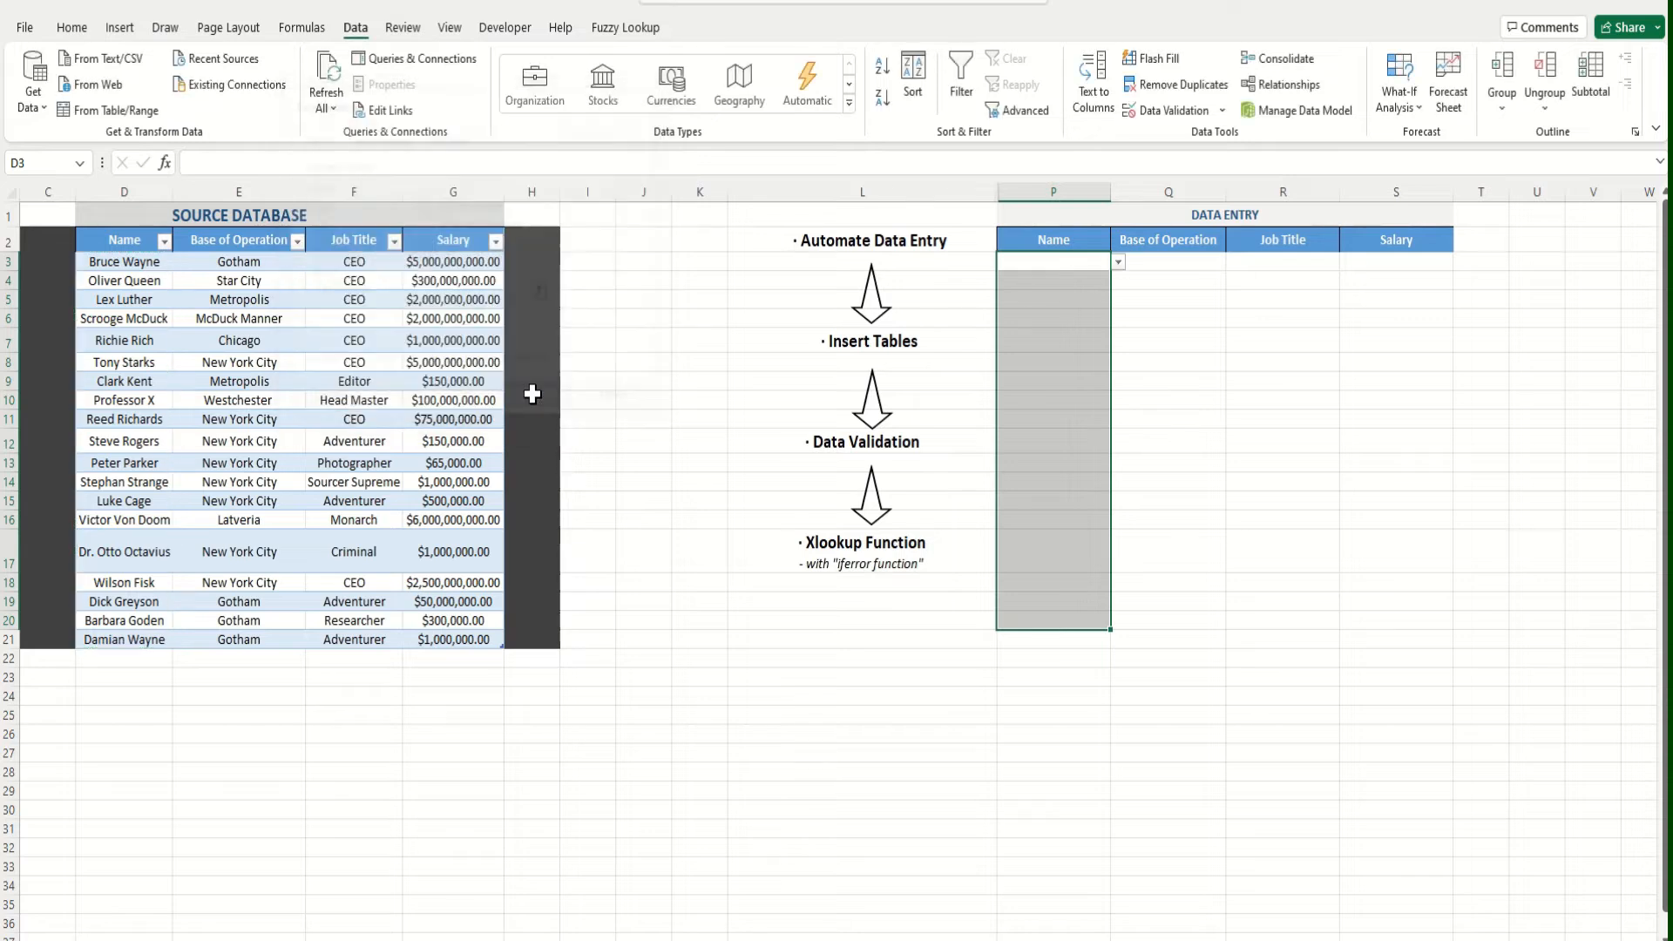
Check the dropdowns in the data entry Name column and view the list of names offered in P12
{"action": "left_click", "coordinate": [1050, 280]}
{"action": "left_click", "coordinate": [1050, 302]}
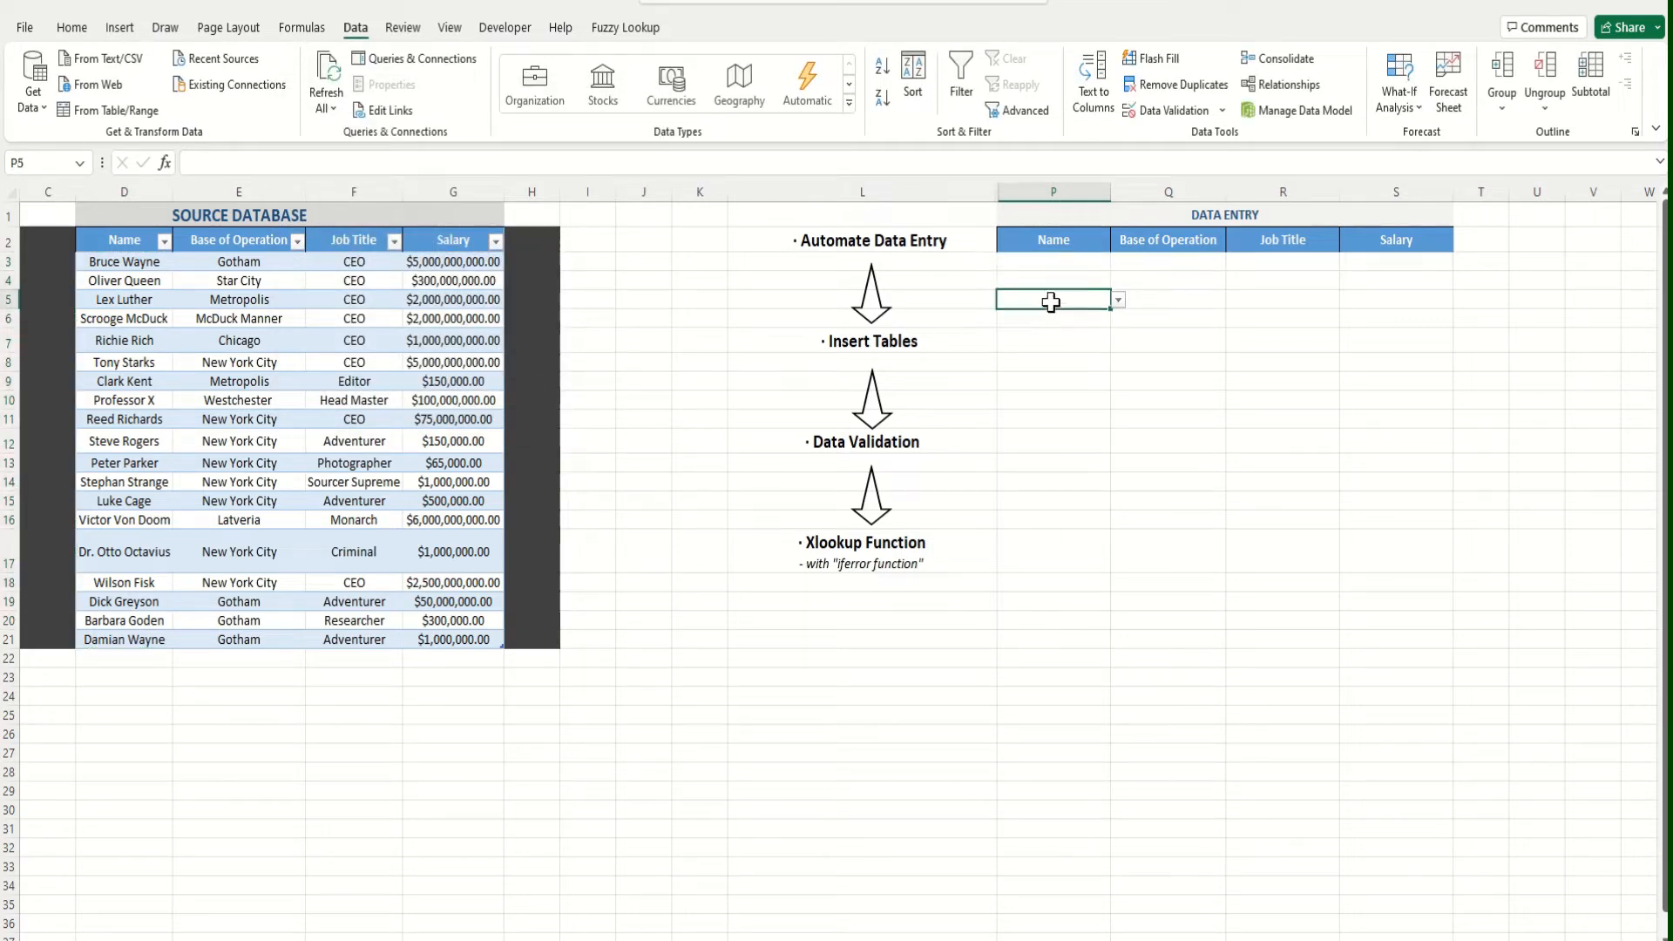
{"action": "left_click", "coordinate": [1050, 343]}
{"action": "left_click", "coordinate": [1050, 374]}
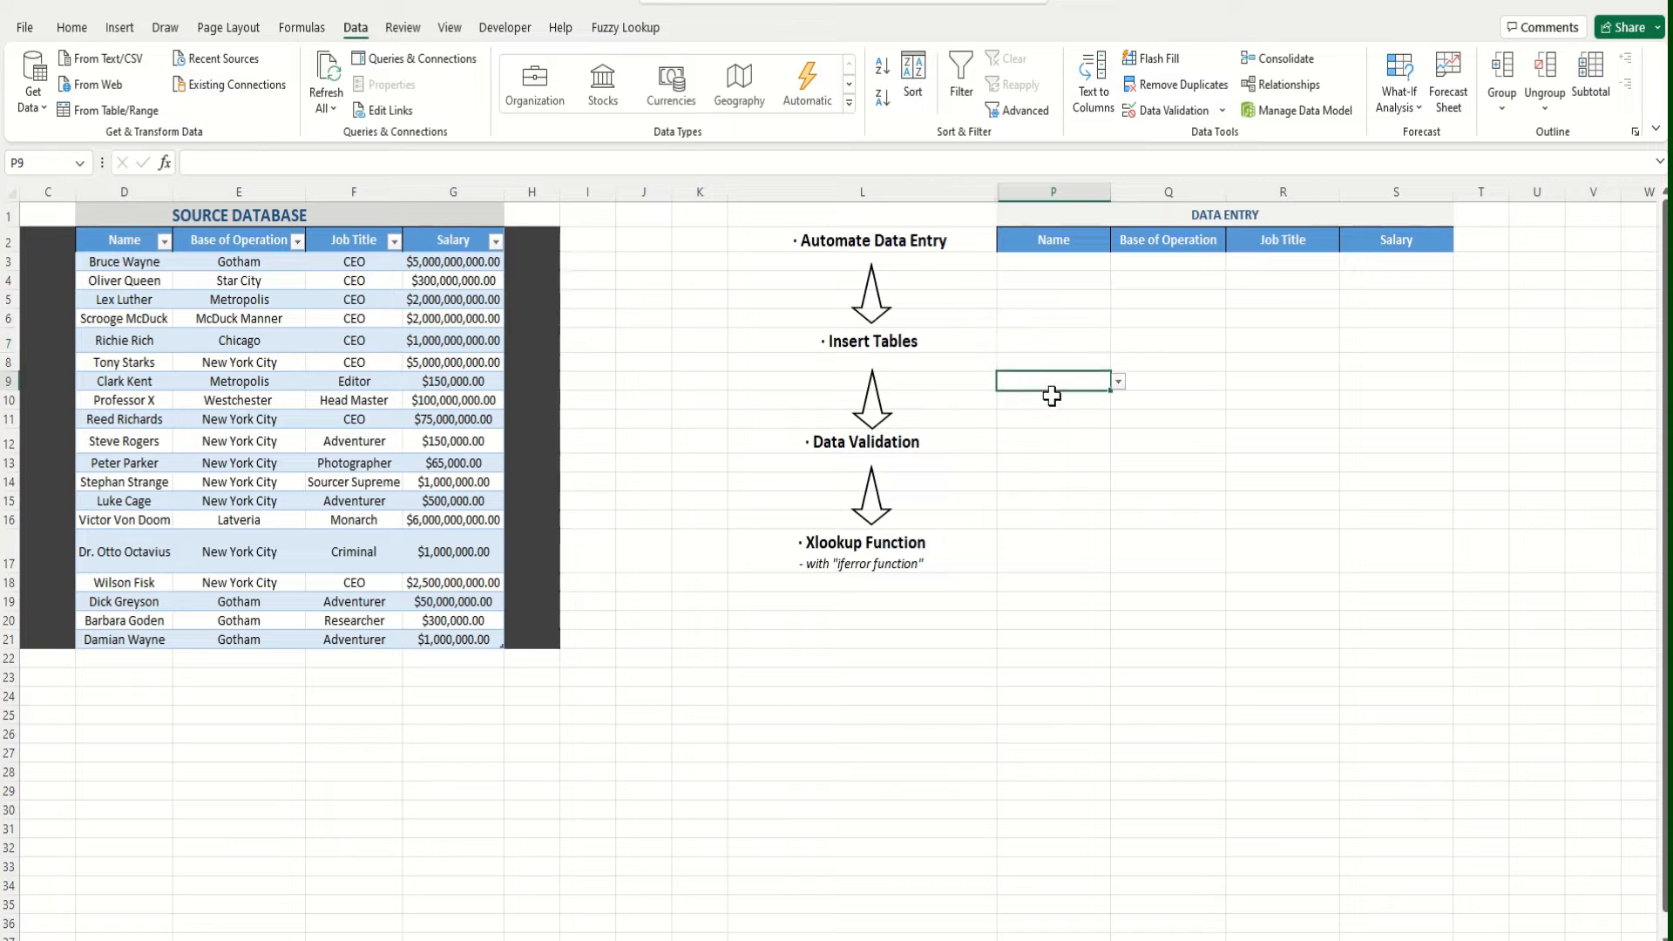
{"action": "left_click", "coordinate": [1052, 400]}
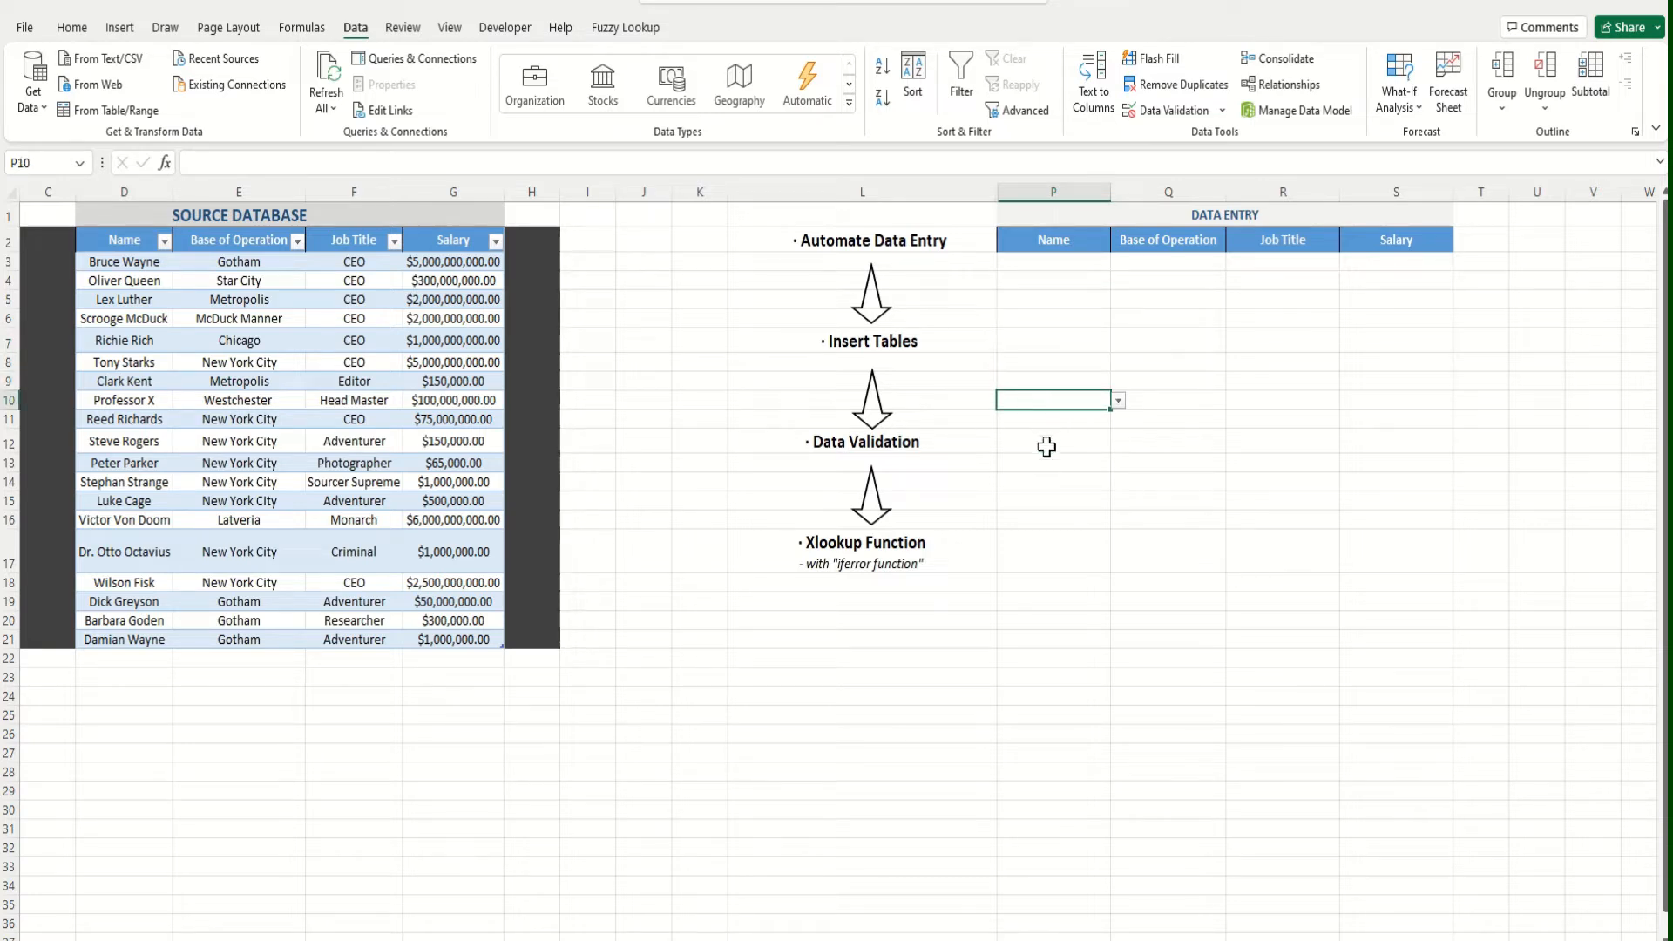
{"action": "left_click", "coordinate": [1050, 443]}
{"action": "left_click", "coordinate": [1118, 445]}
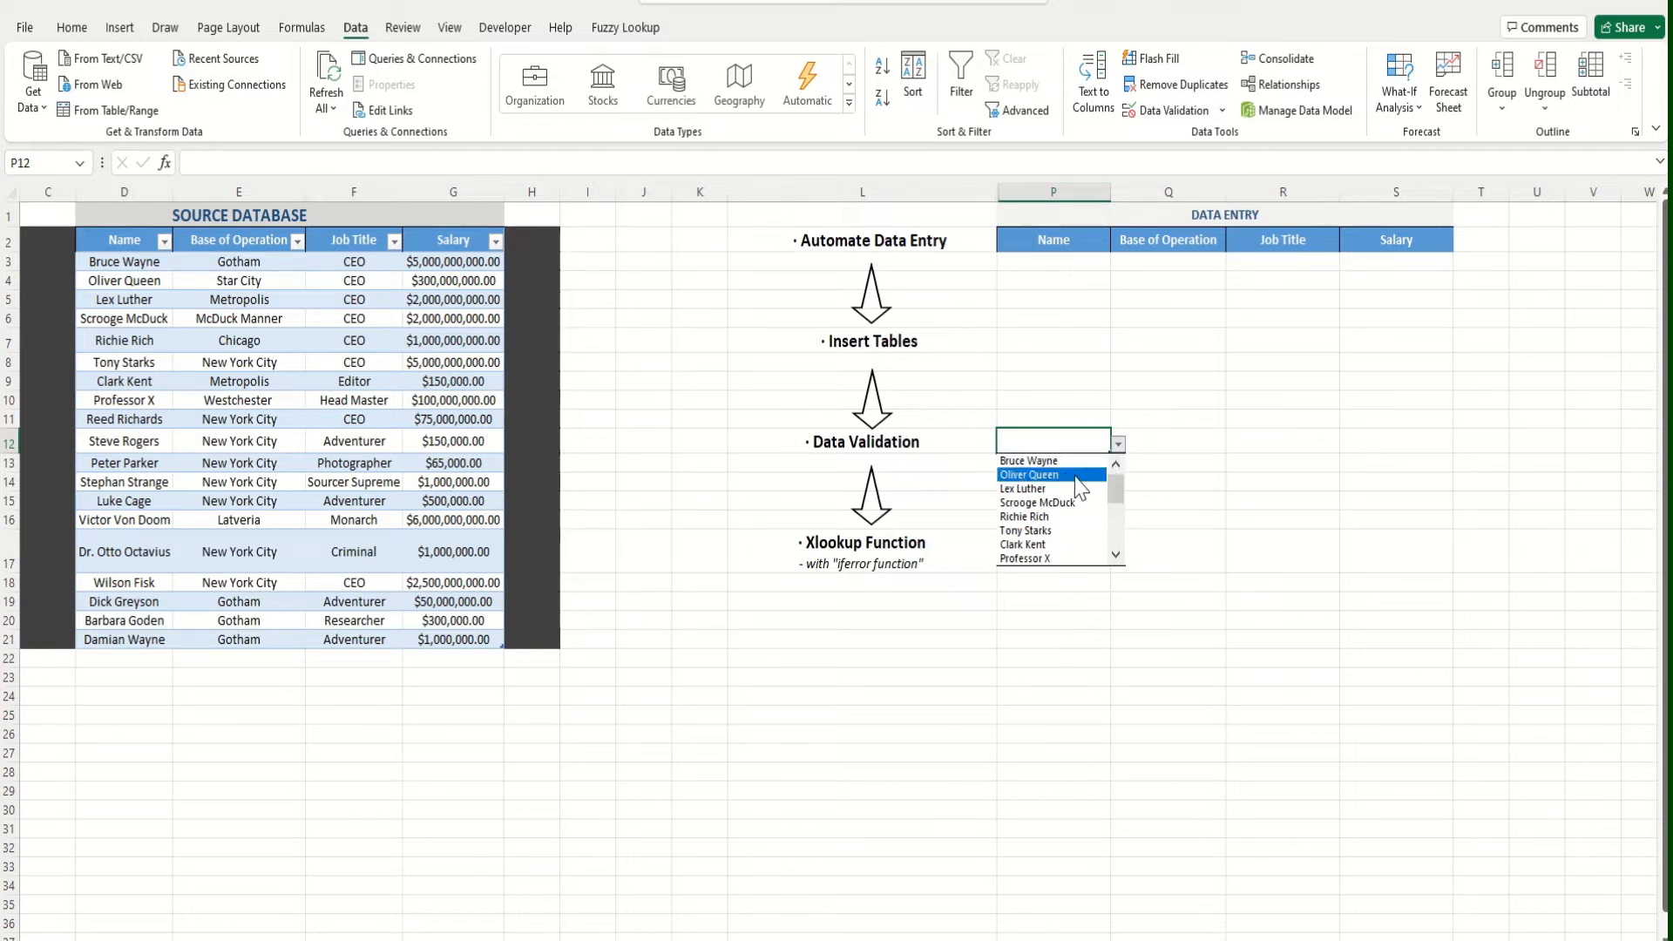
{"action": "left_click", "coordinate": [1077, 438]}
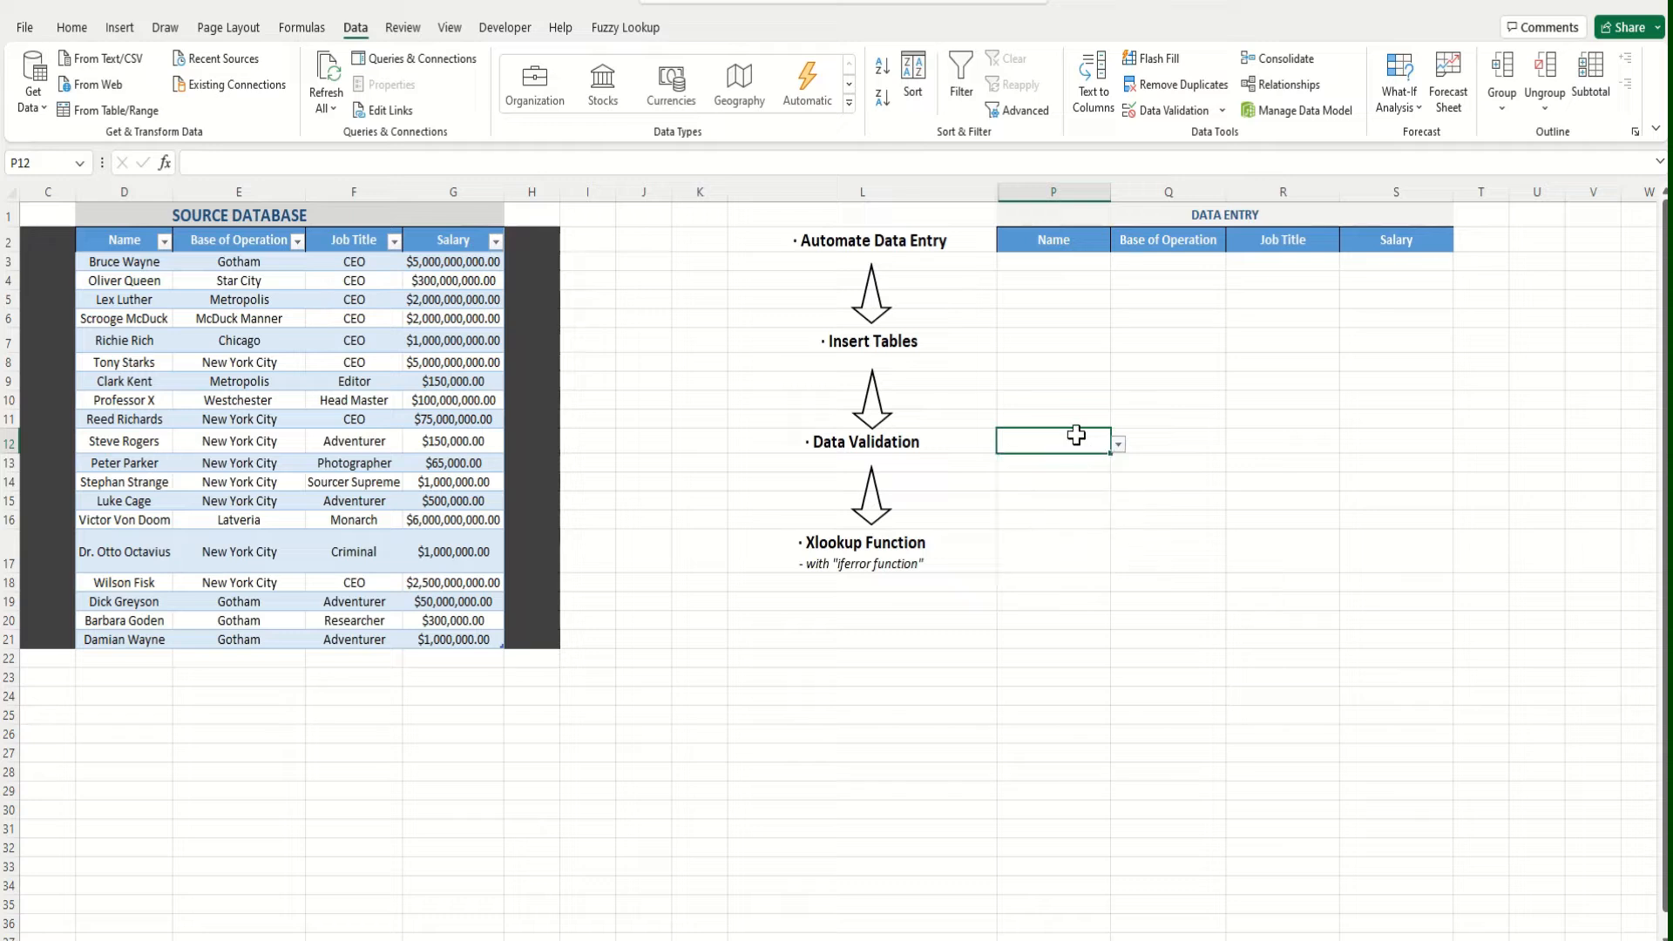
{"action": "left_click", "coordinate": [1028, 267]}
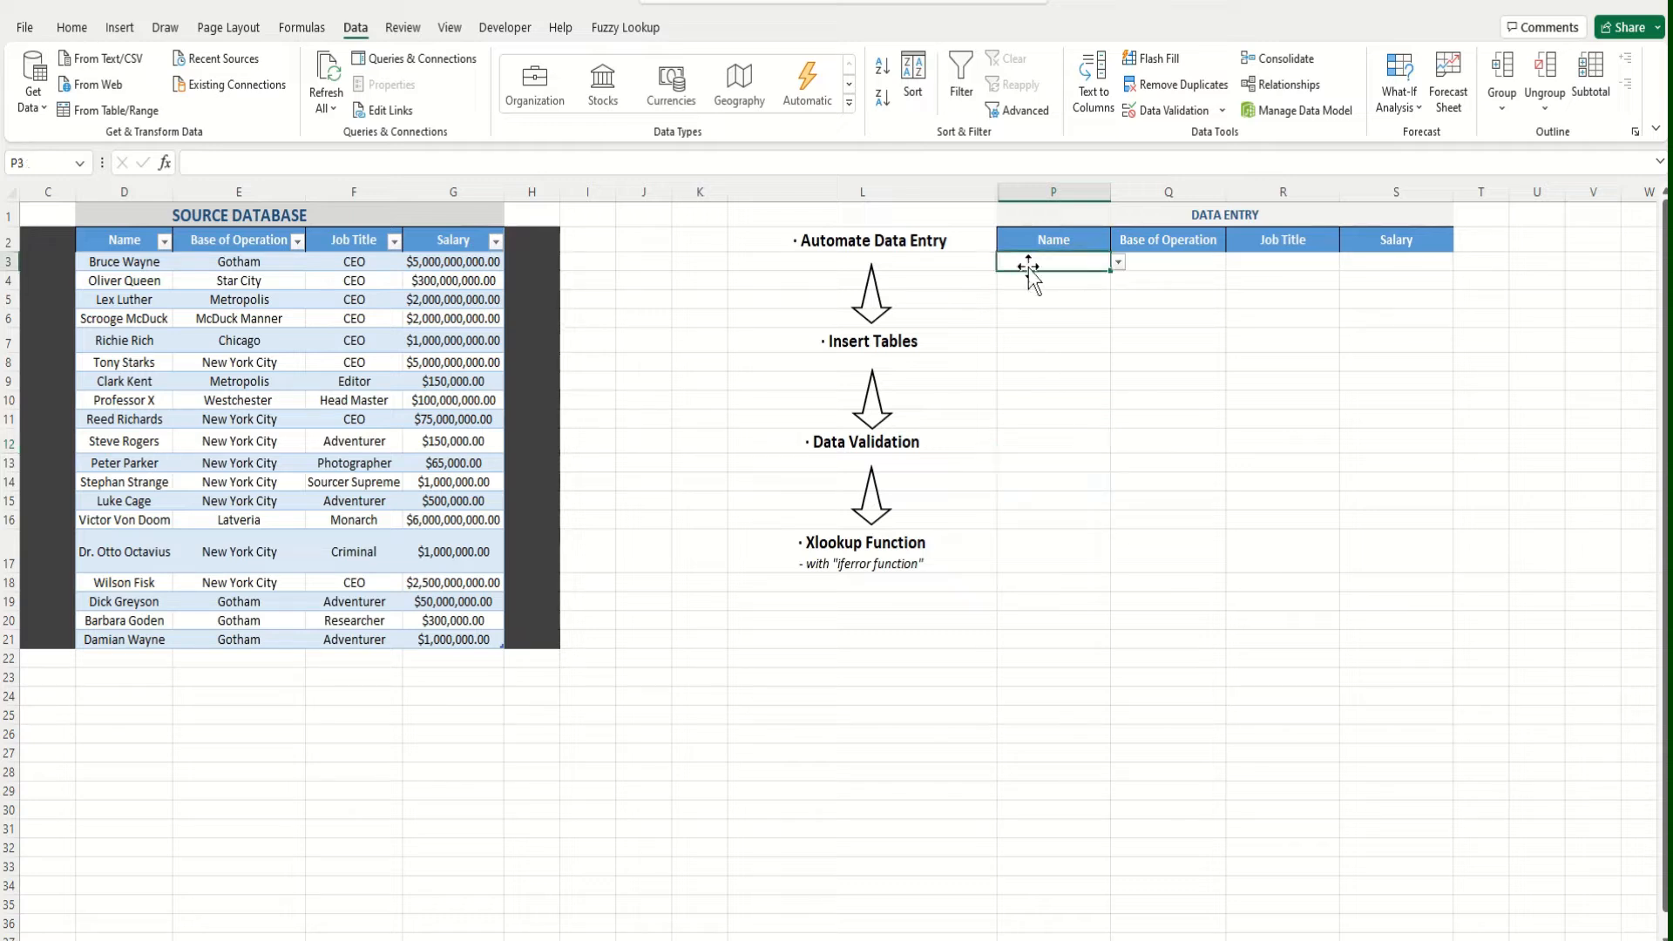
Start a formula in Q3 with IFERROR wrapping an XLOOKUP that uses P3 as the lookup value
{"action": "left_click", "coordinate": [1154, 264]}
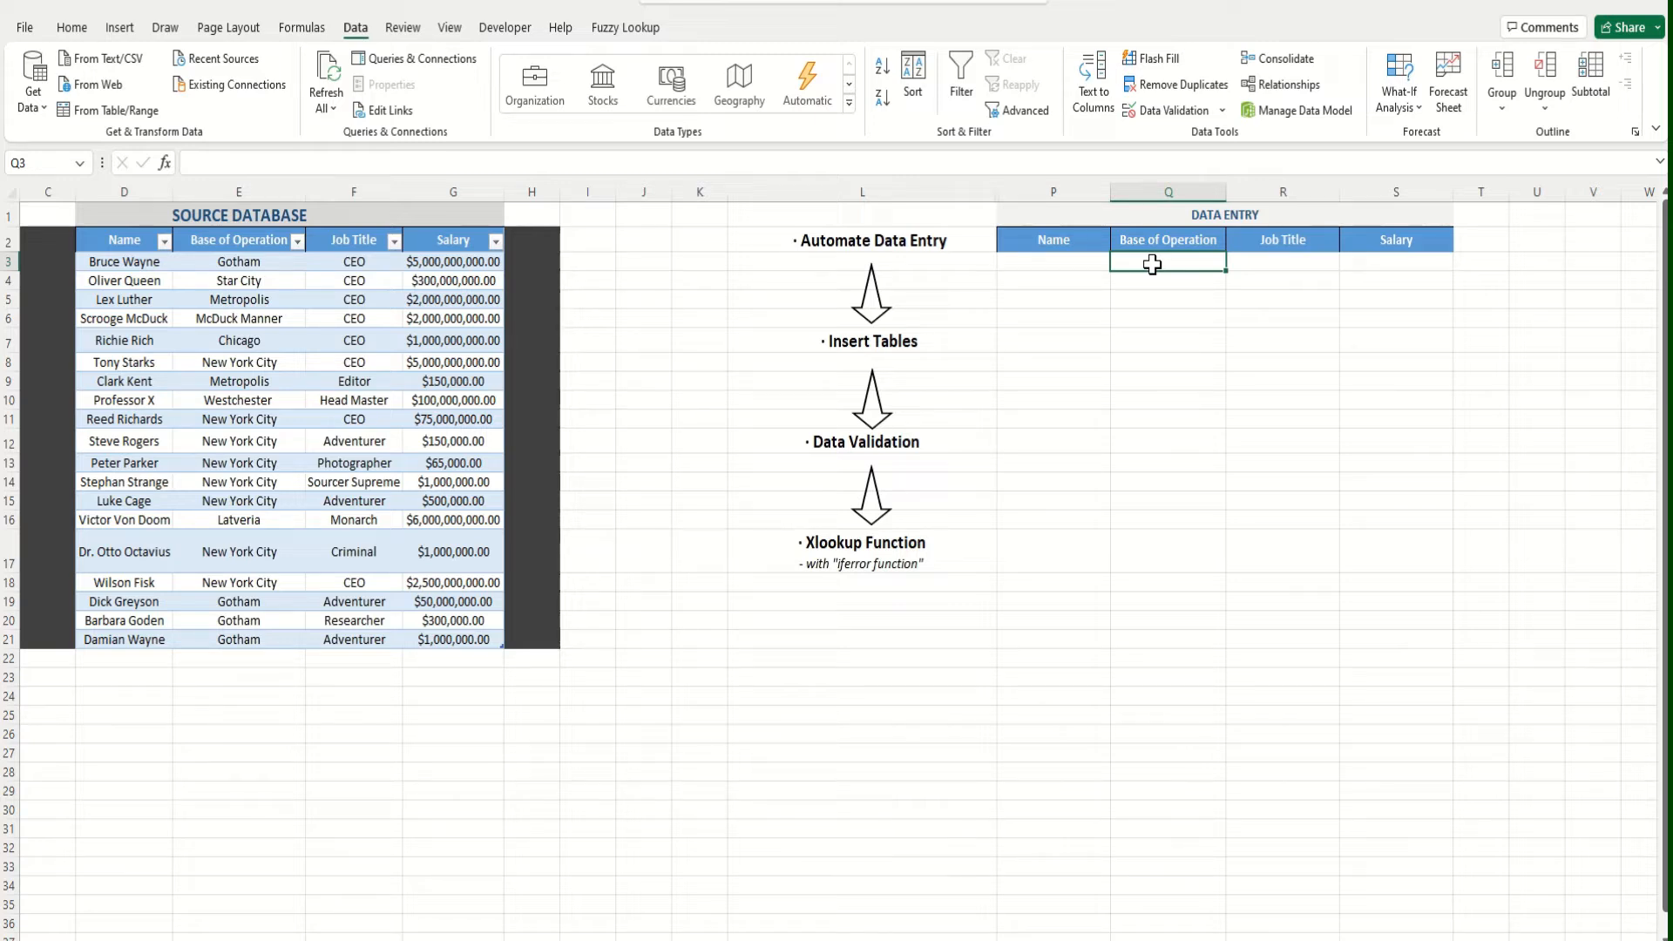
{"action": "type", "text": "=i"}
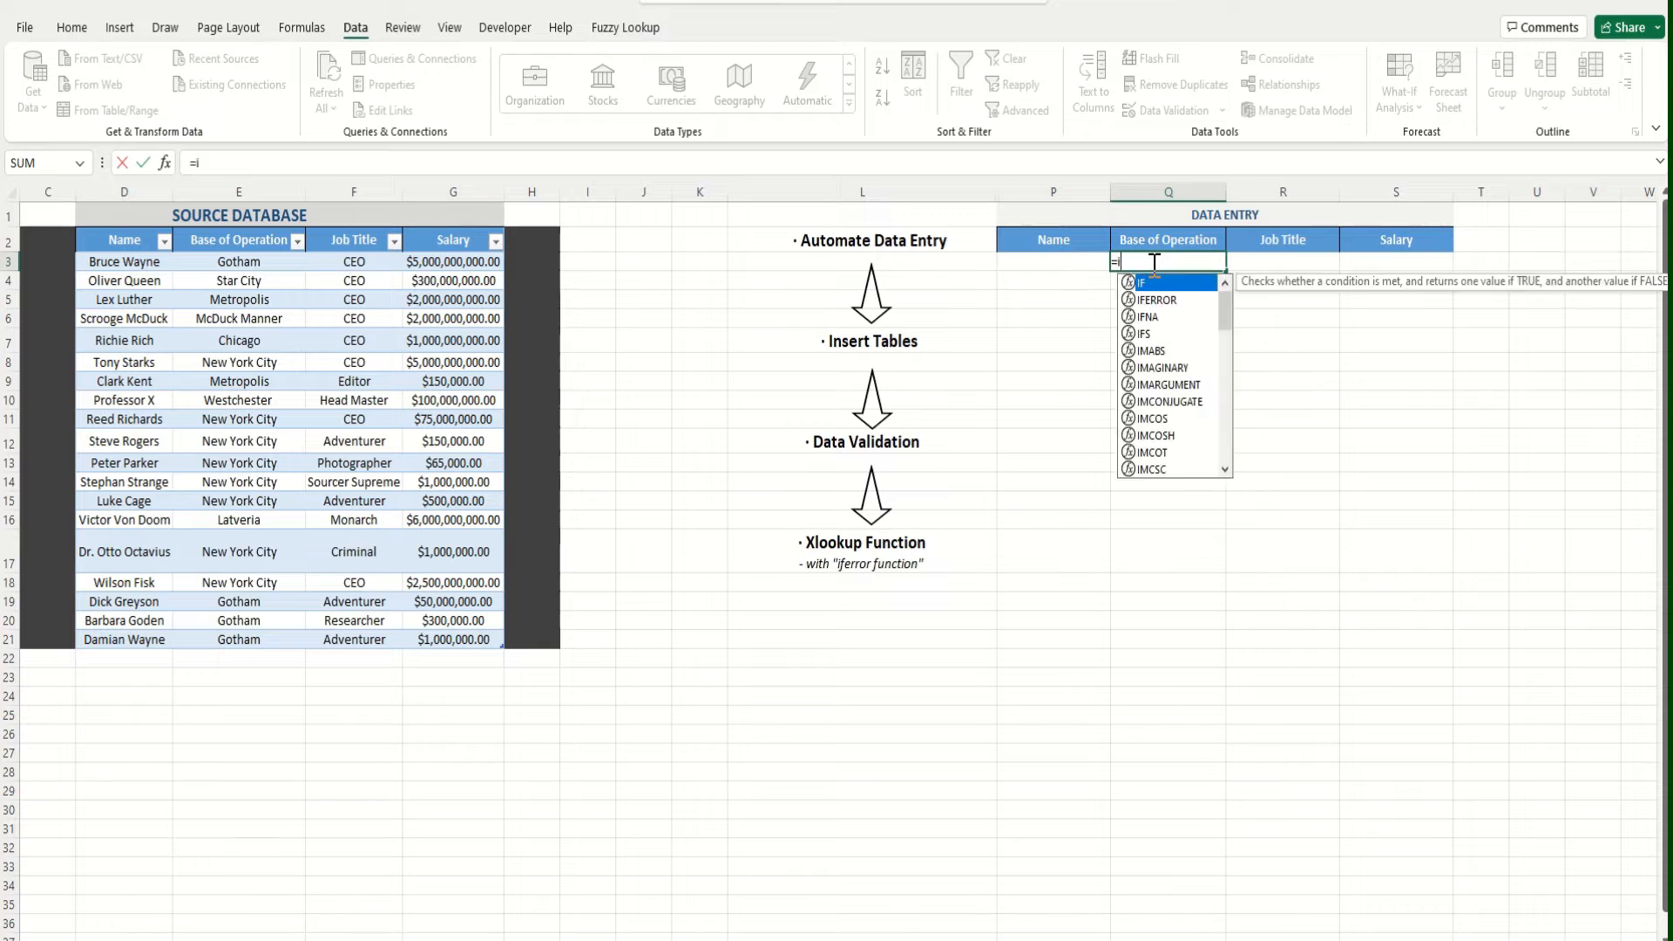
{"action": "type", "text": "ferror"}
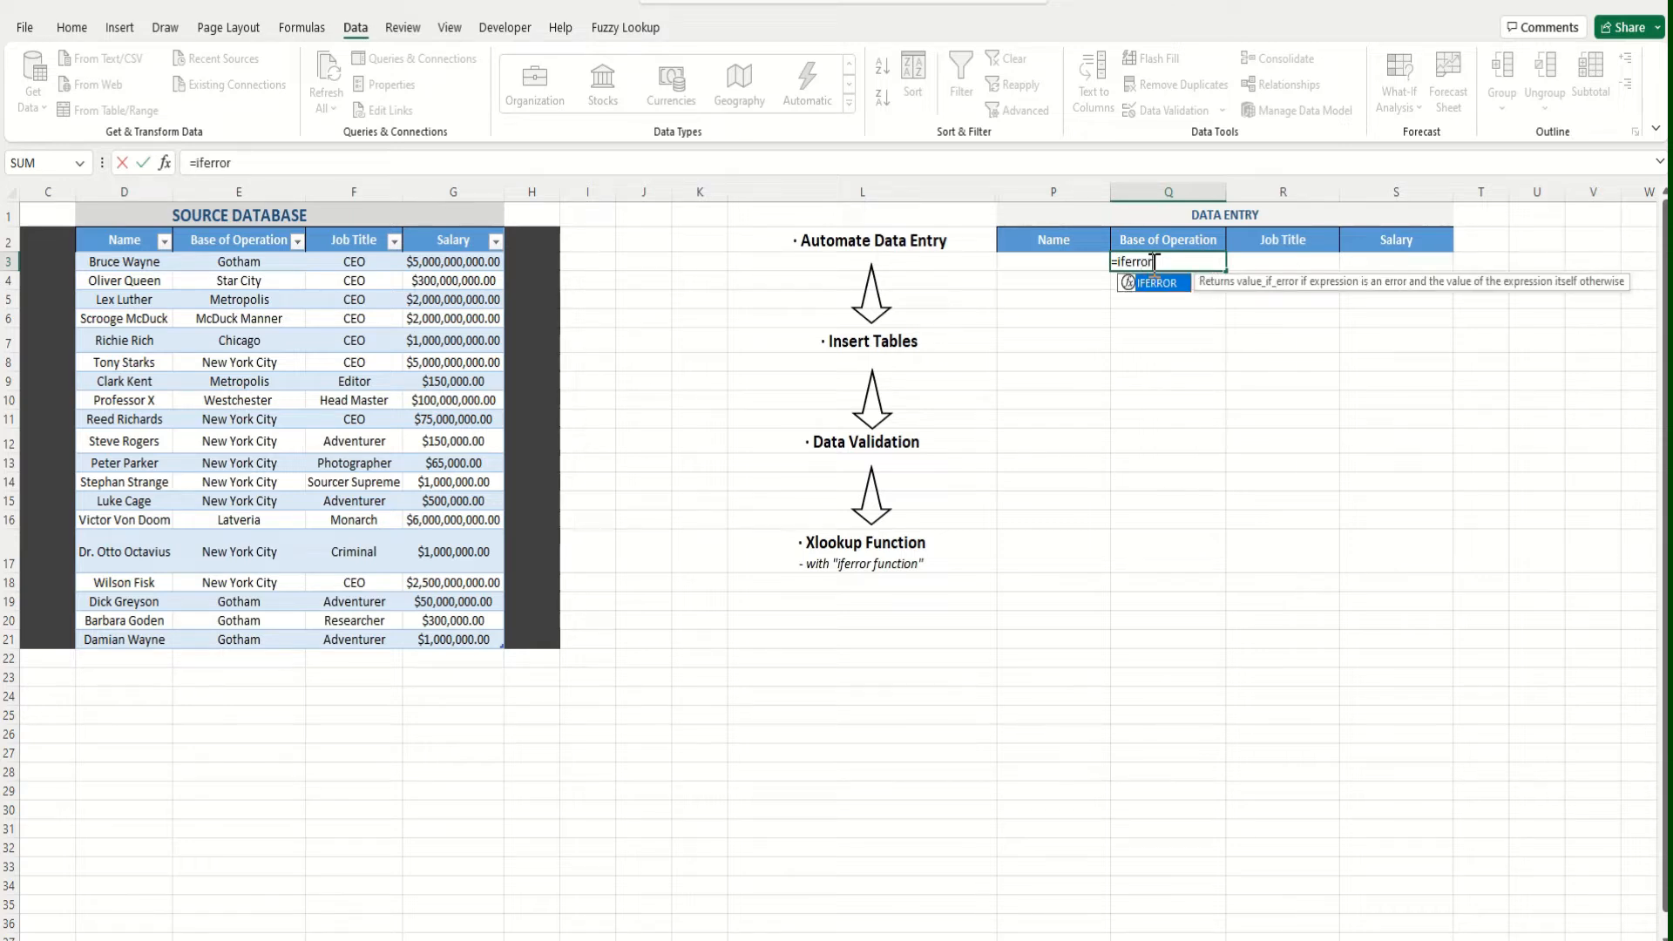
{"action": "type", "text": "("}
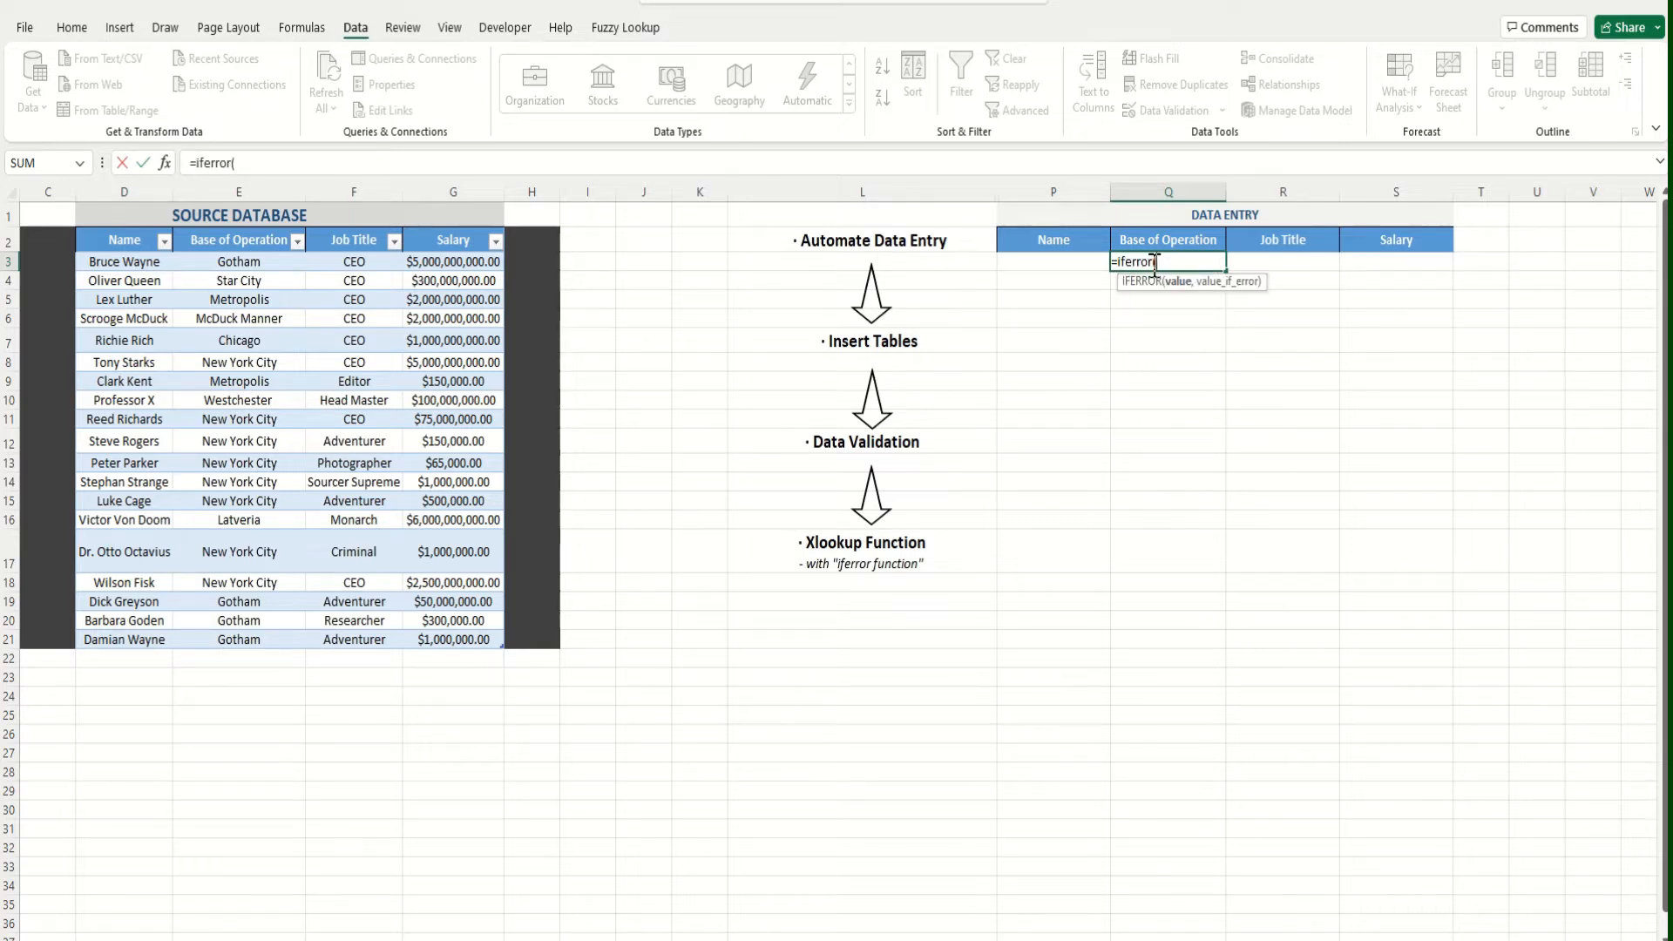
{"action": "type", "text": "xlookup"}
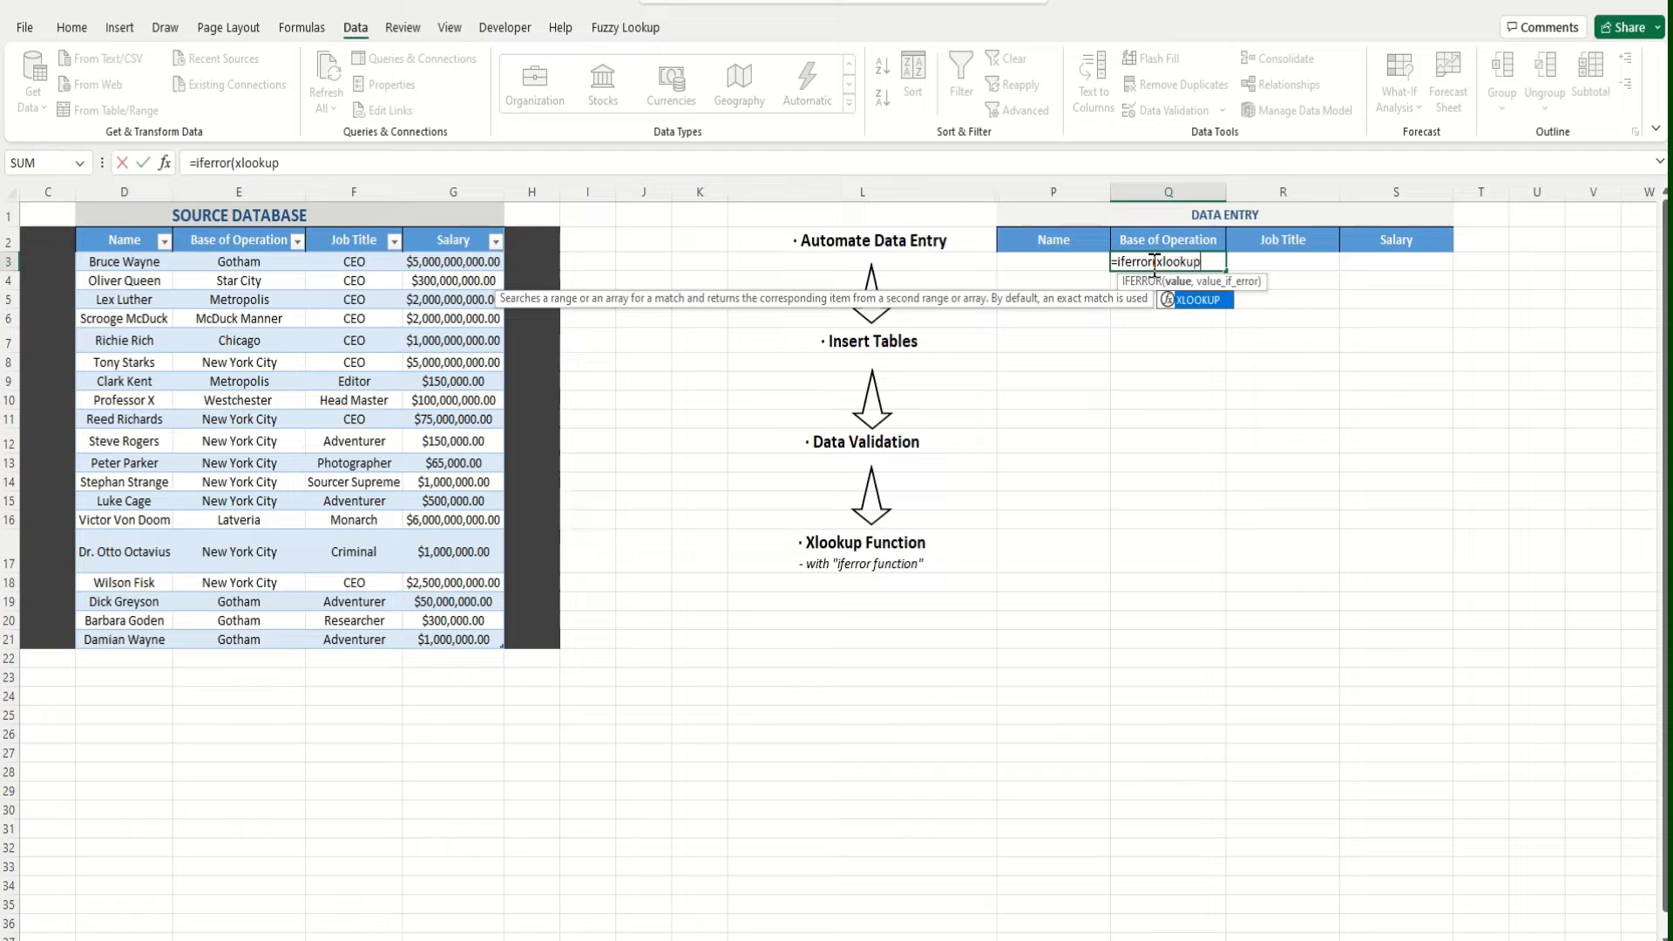
{"action": "type", "text": "("}
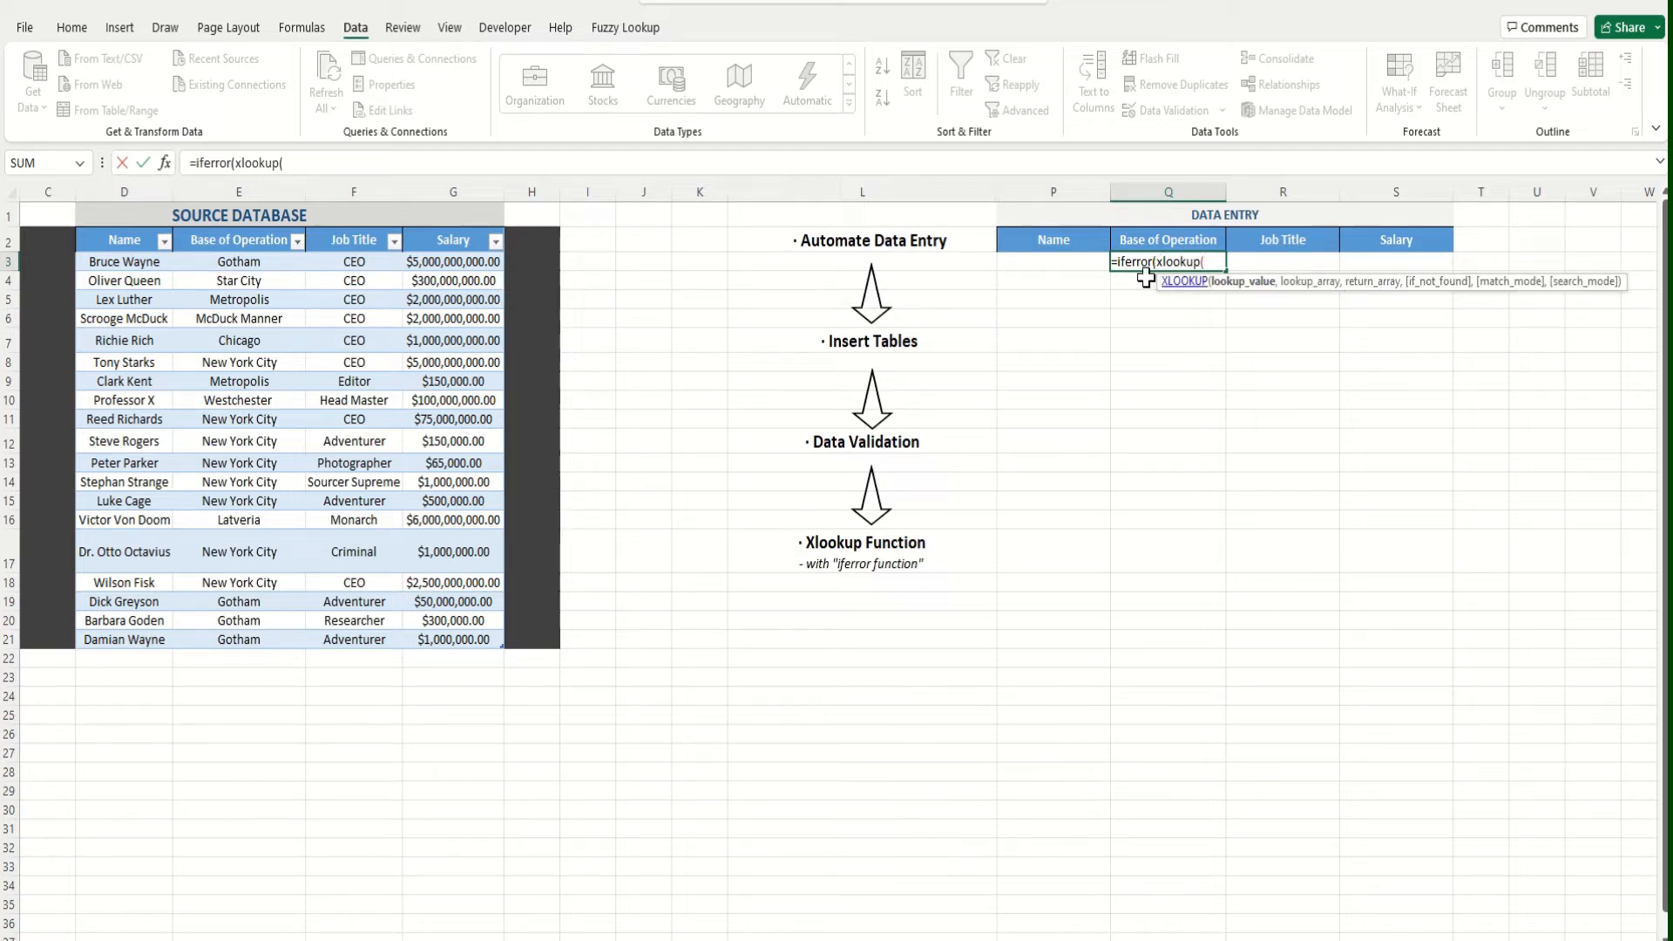
{"action": "left_click", "coordinate": [1072, 263]}
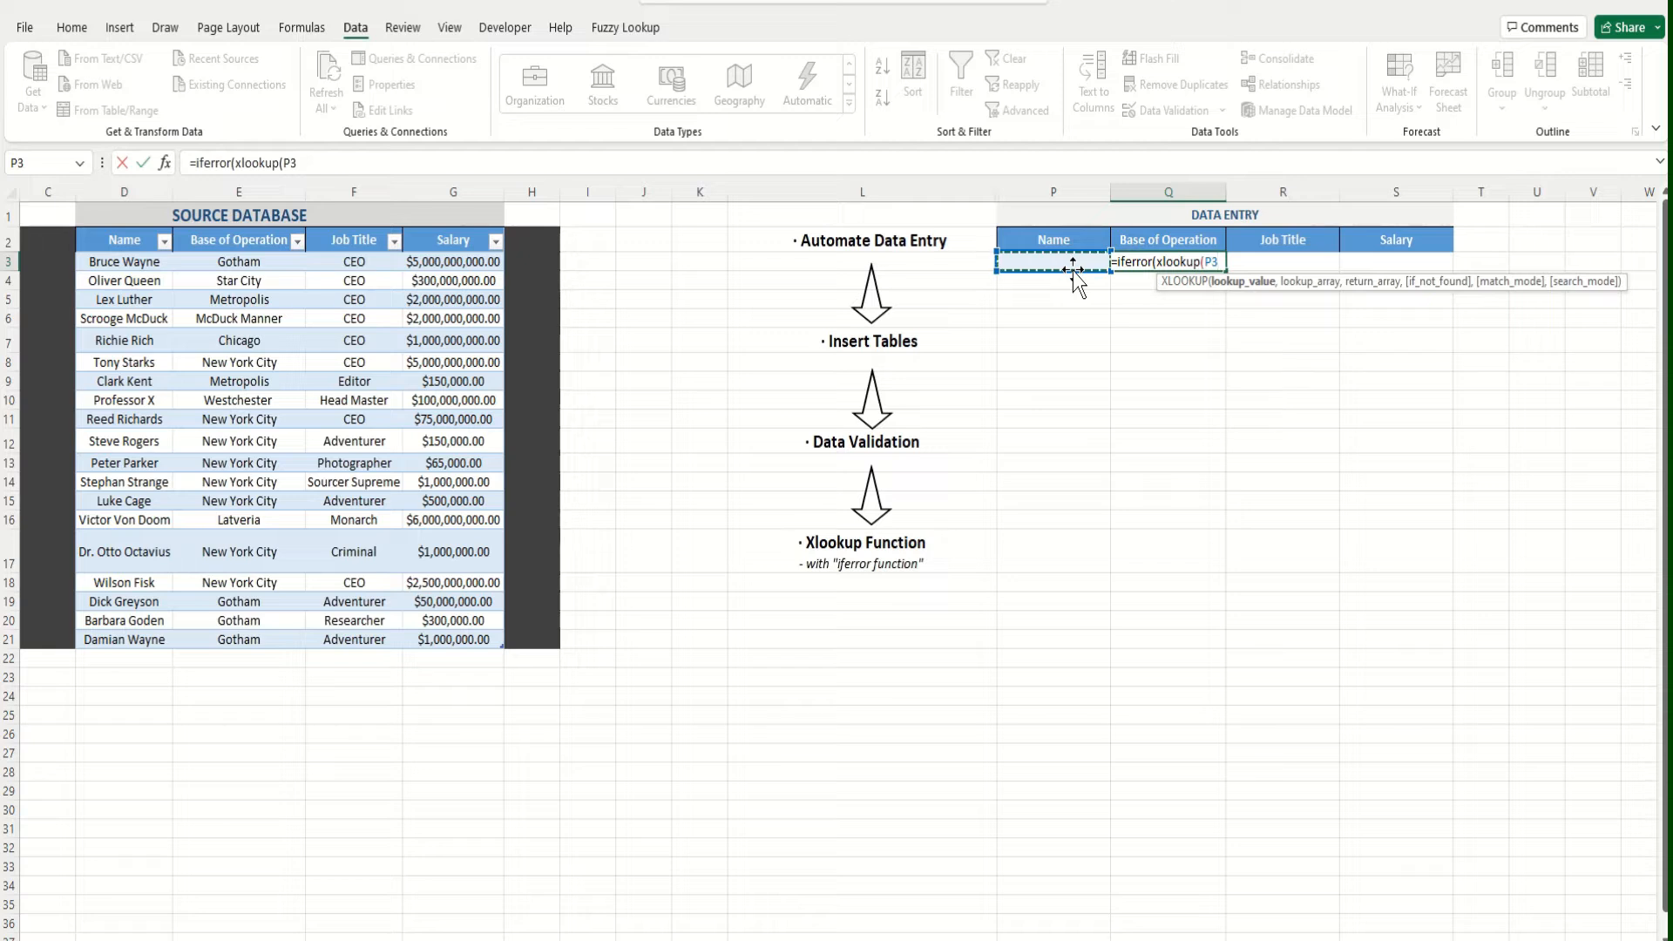
{"action": "type", "text": ","}
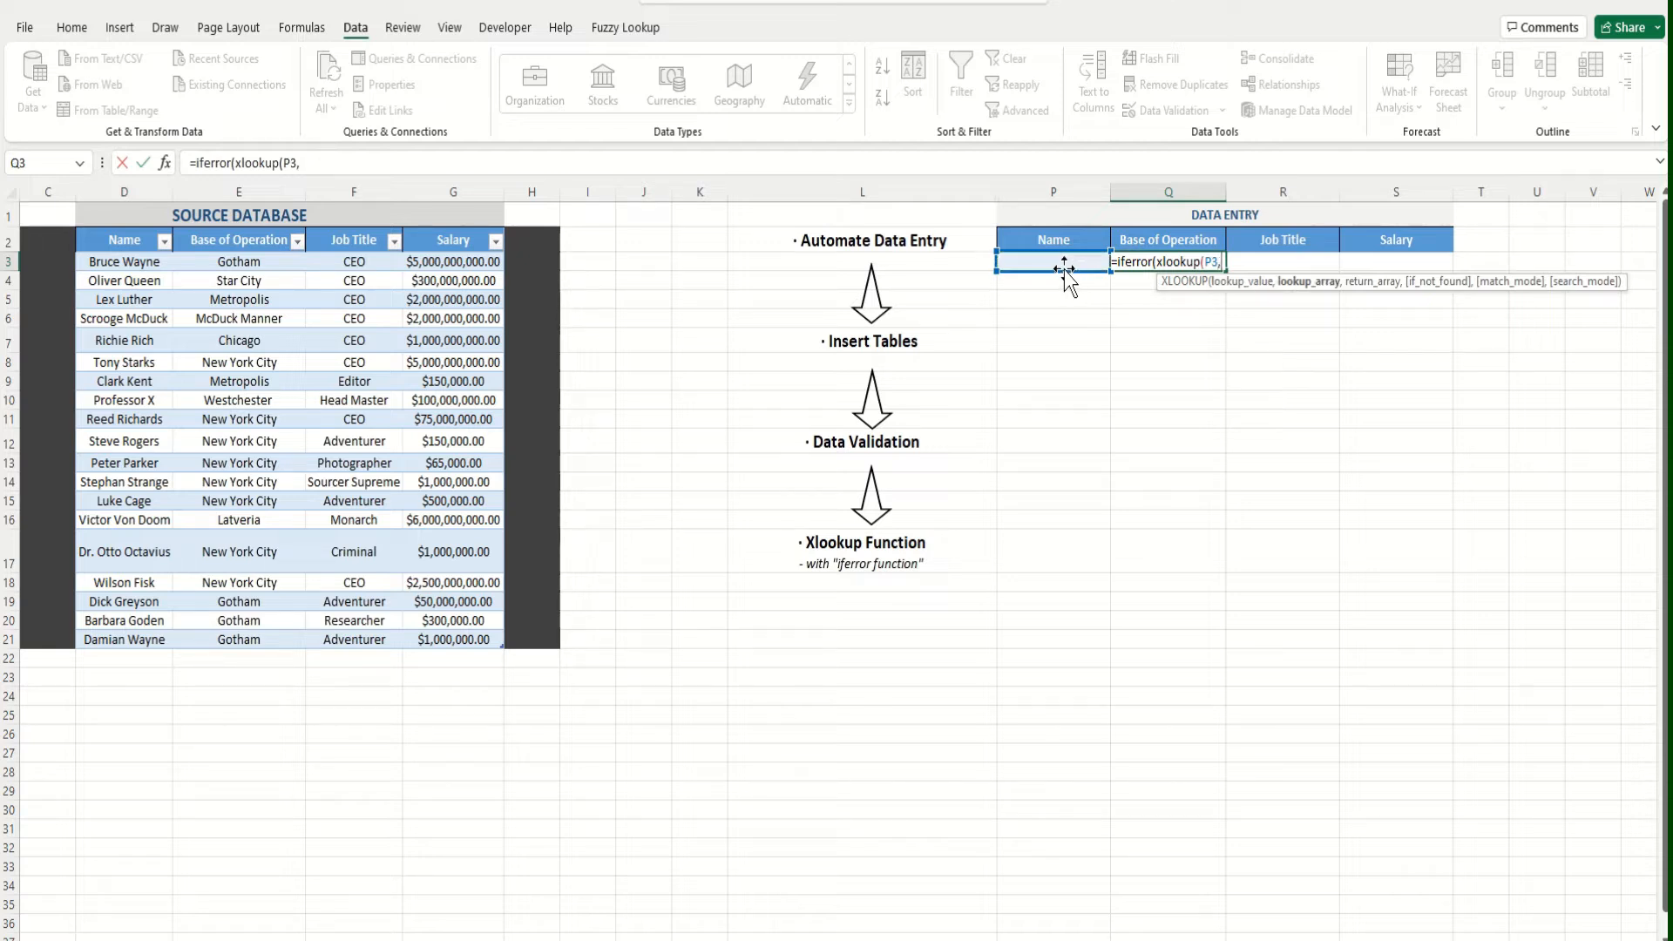
Complete the Q3 formula with Table13[Name] as lookup array, Table13[Base of Operation] as return array and "" as the error value
{"action": "left_click", "coordinate": [115, 223]}
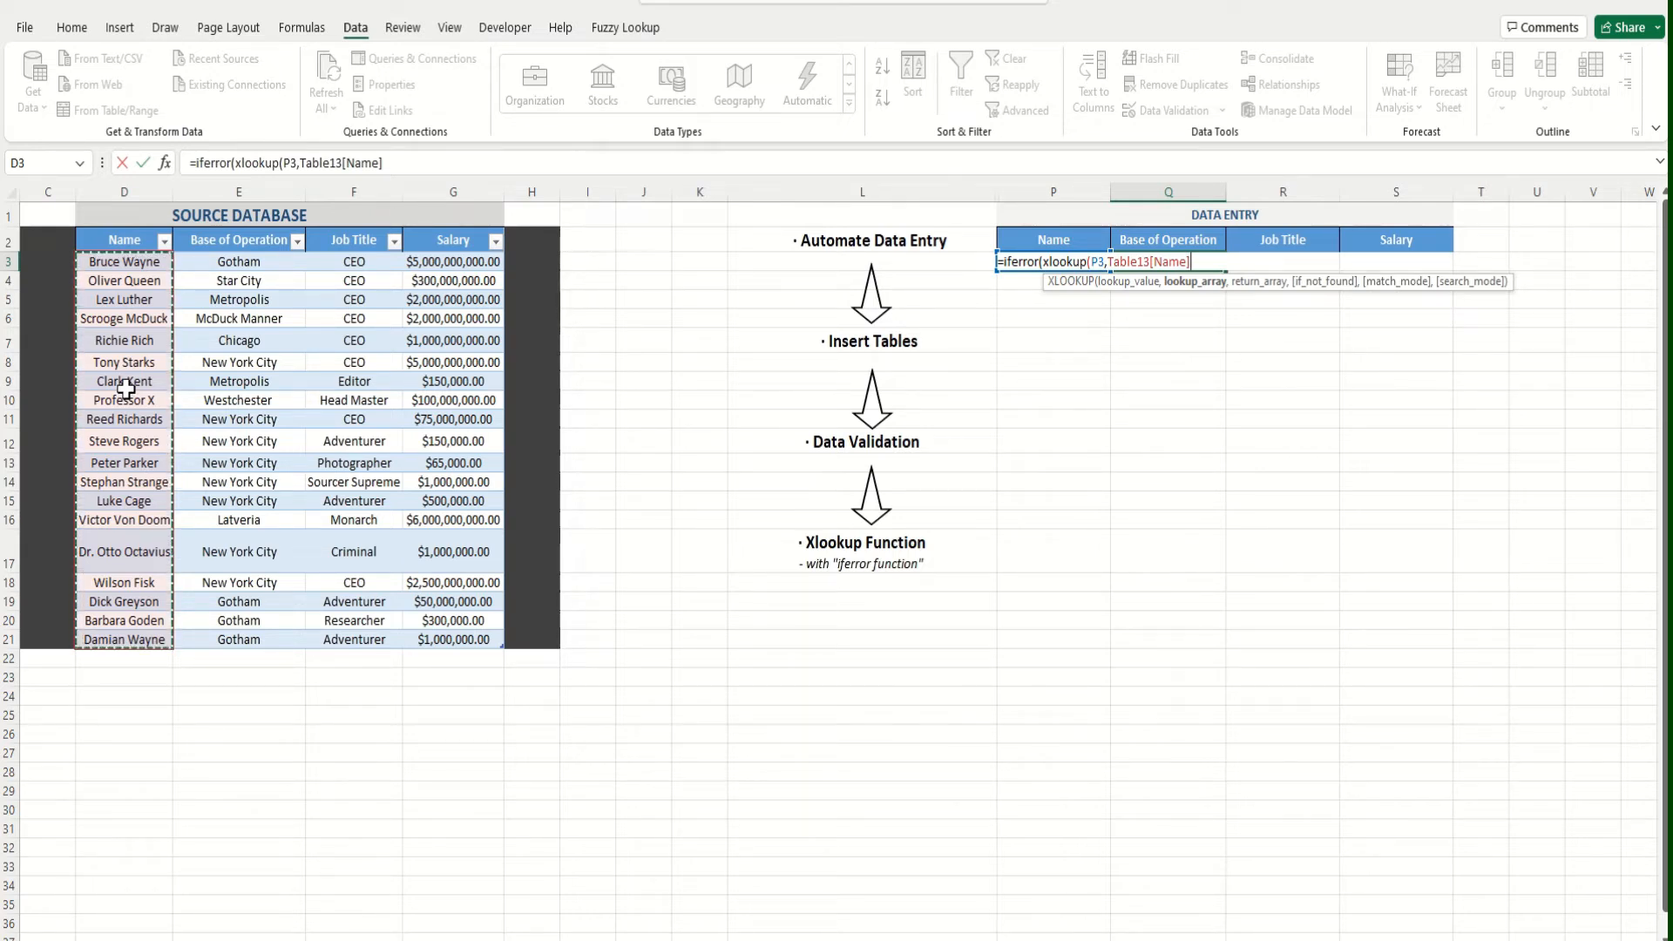
{"action": "type", "text": ","}
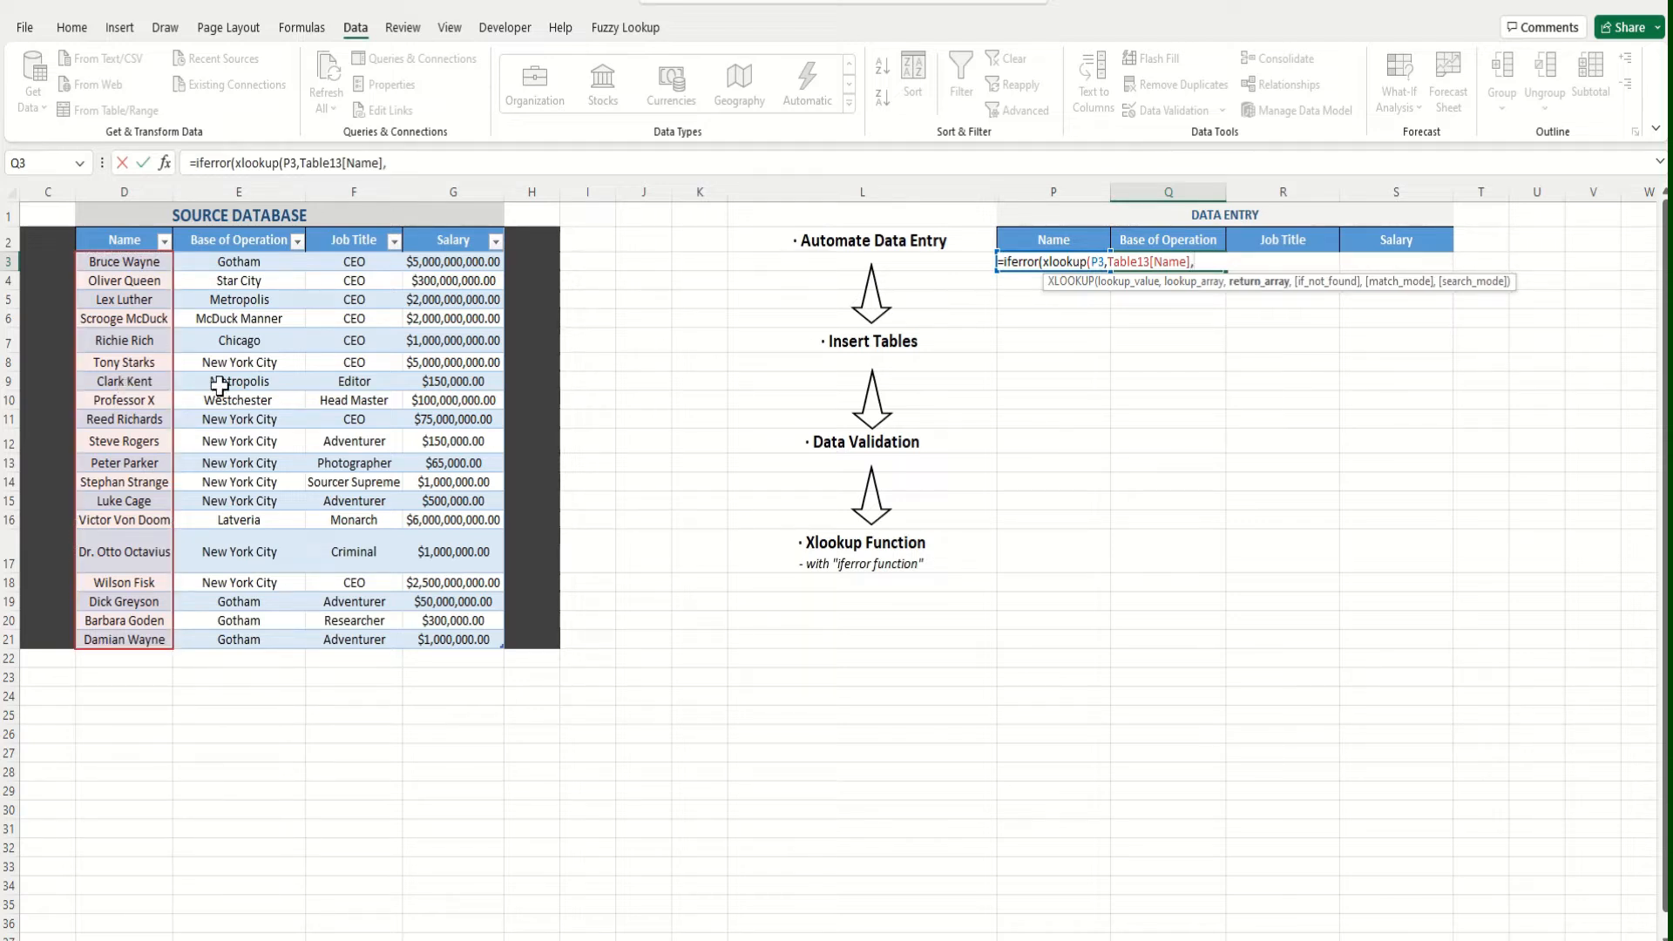
{"action": "left_click", "coordinate": [233, 221]}
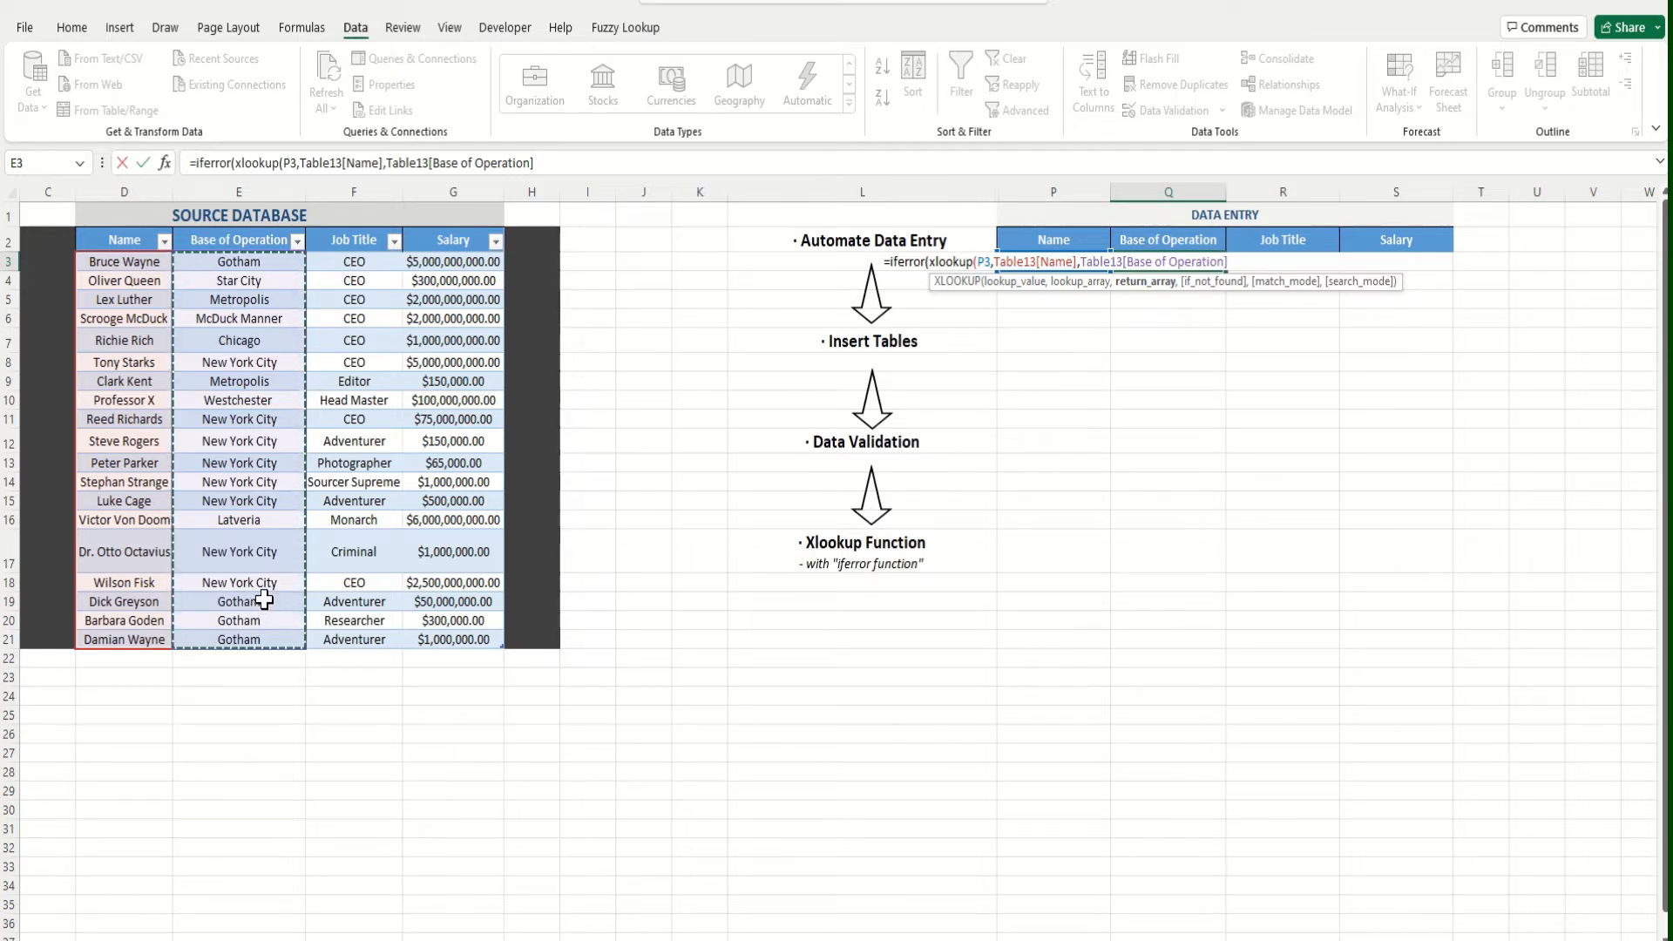
{"action": "type", "text": ")"}
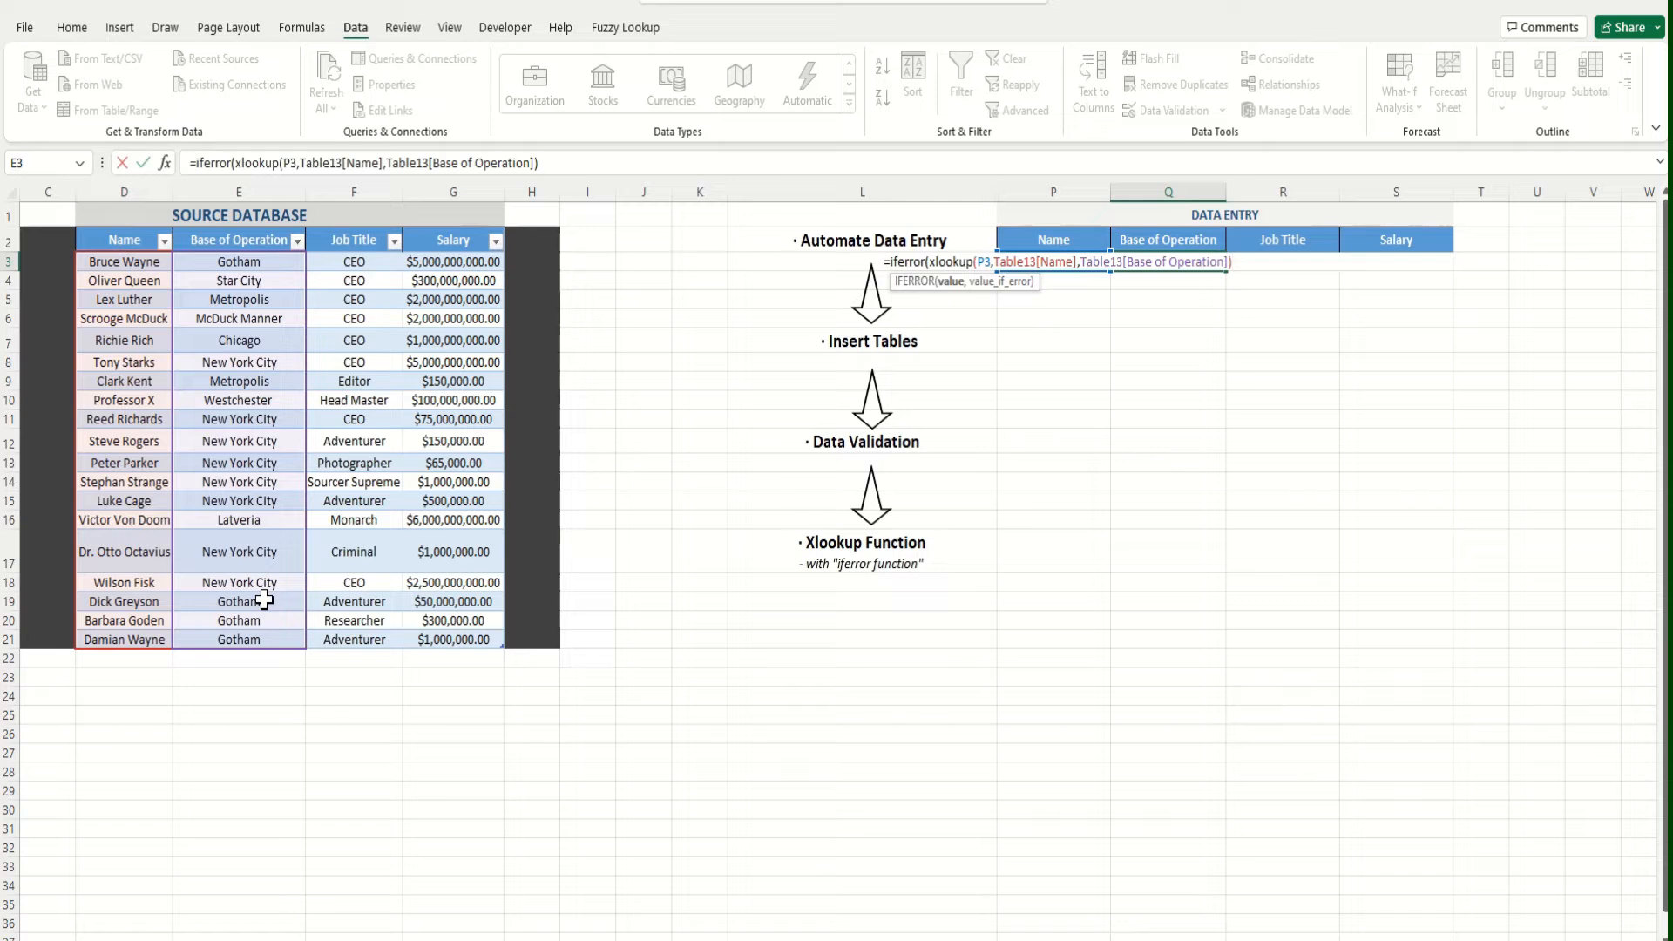
{"action": "type", "text": ","}
{"action": "type", "text": "\""}
{"action": "type", "text": ")"}
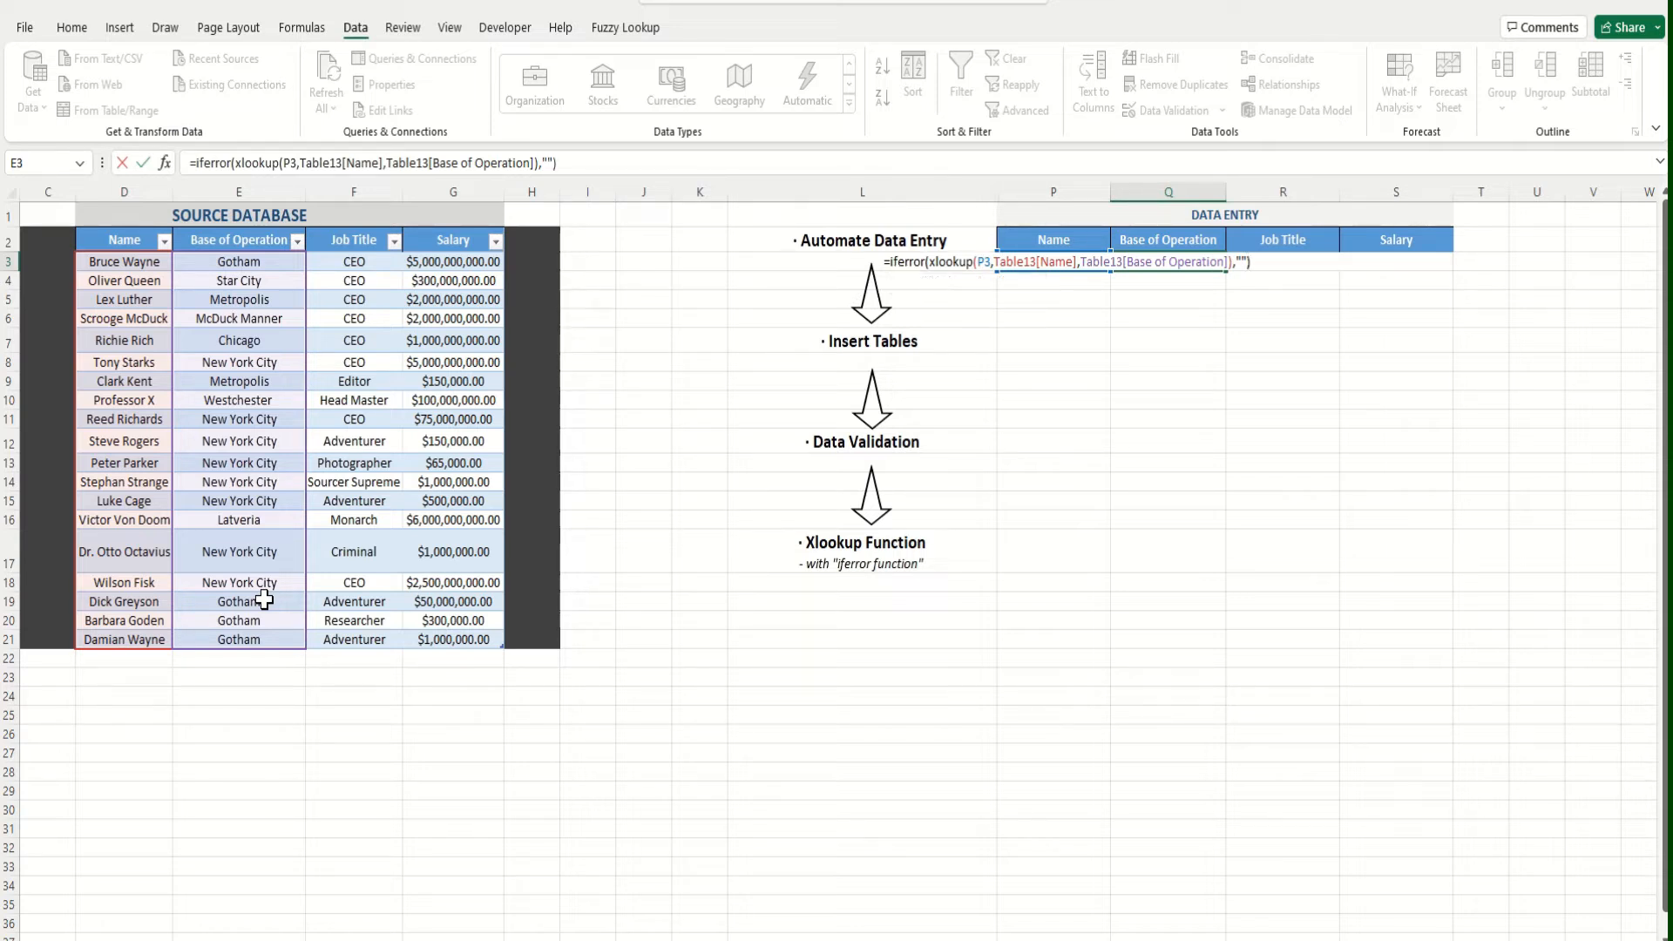
{"action": "key", "text": "Return"}
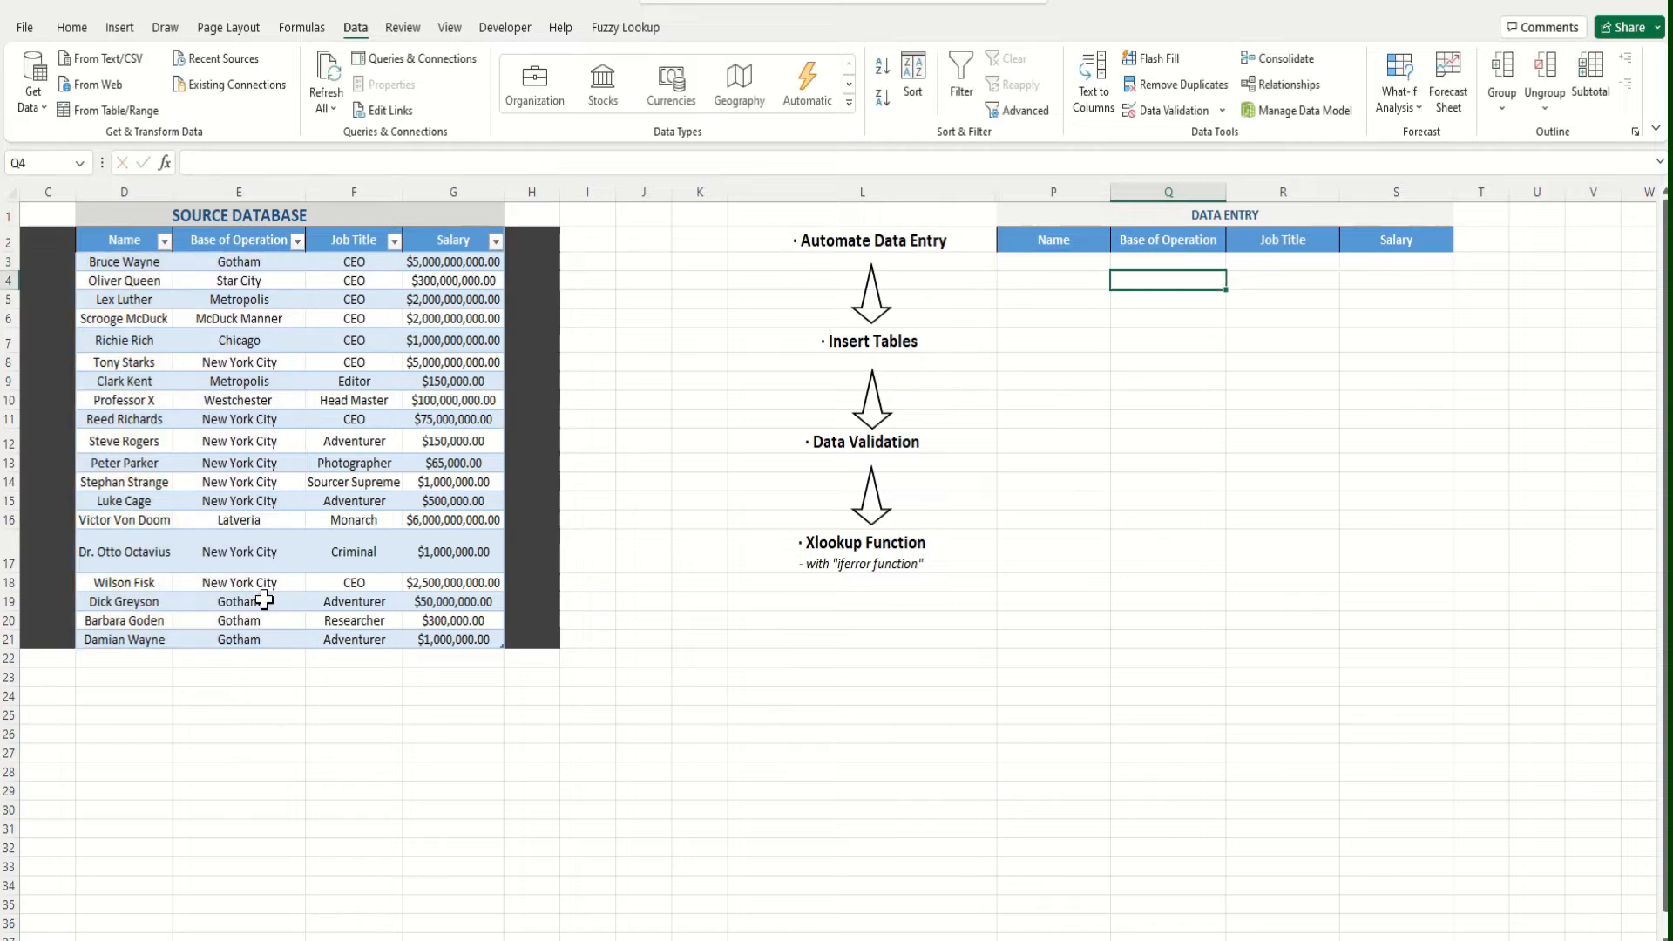
{"action": "left_click", "coordinate": [1153, 262]}
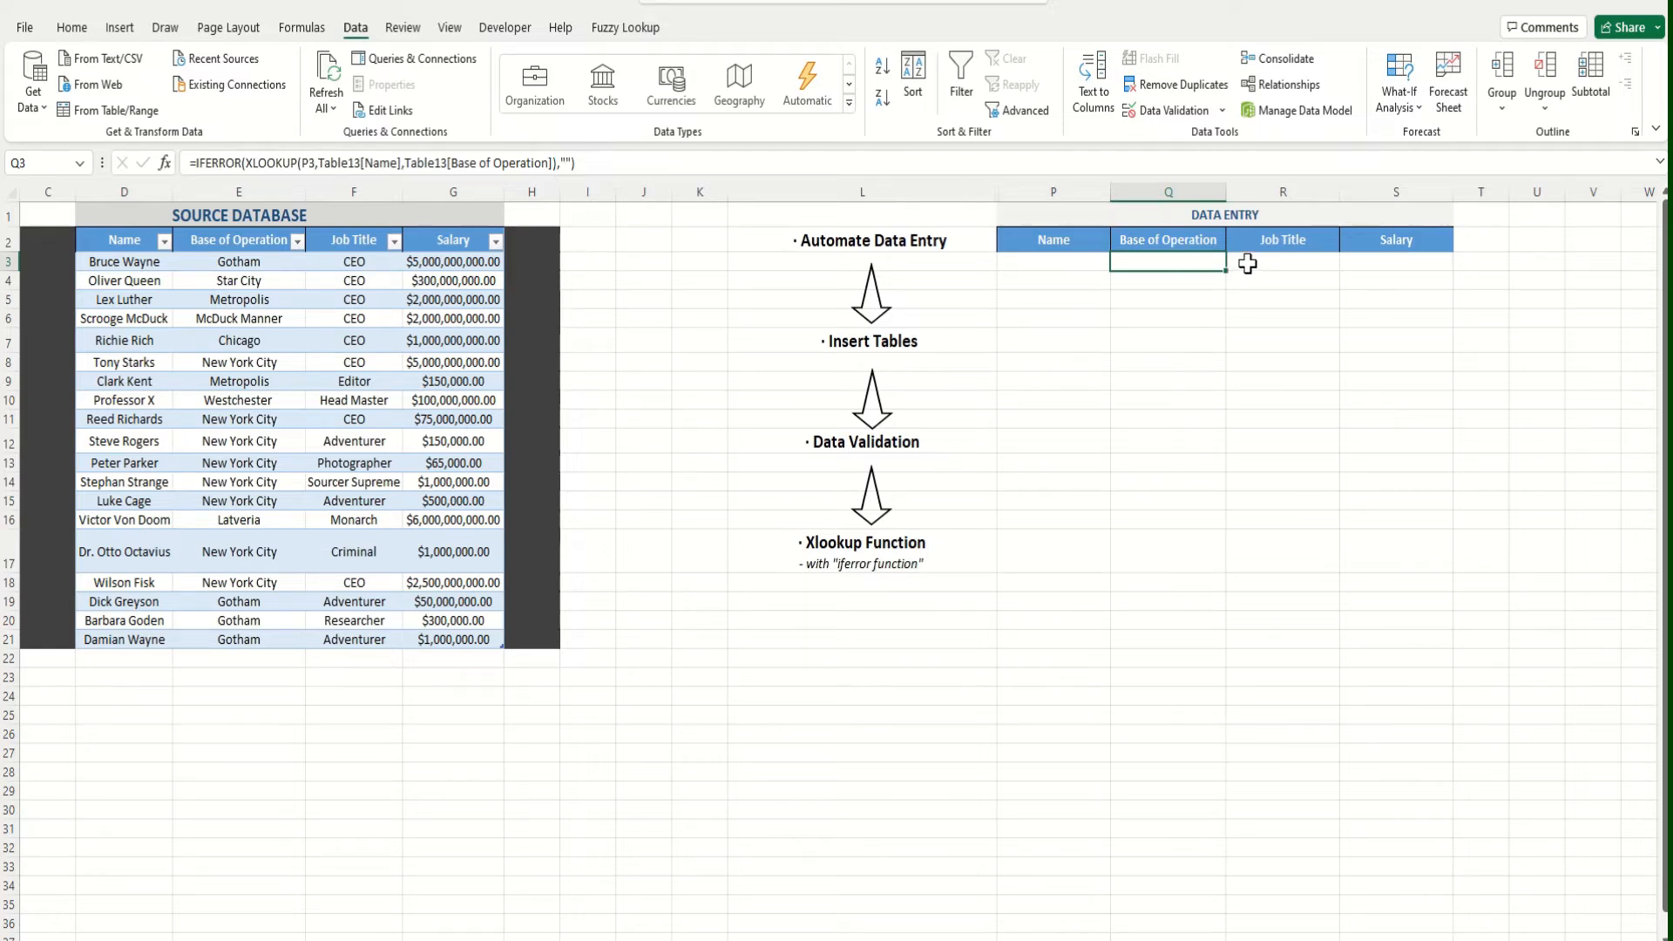
Choose the second listed name in P3 and check its base of operation against row 4 of the source table
{"action": "left_click", "coordinate": [1048, 262]}
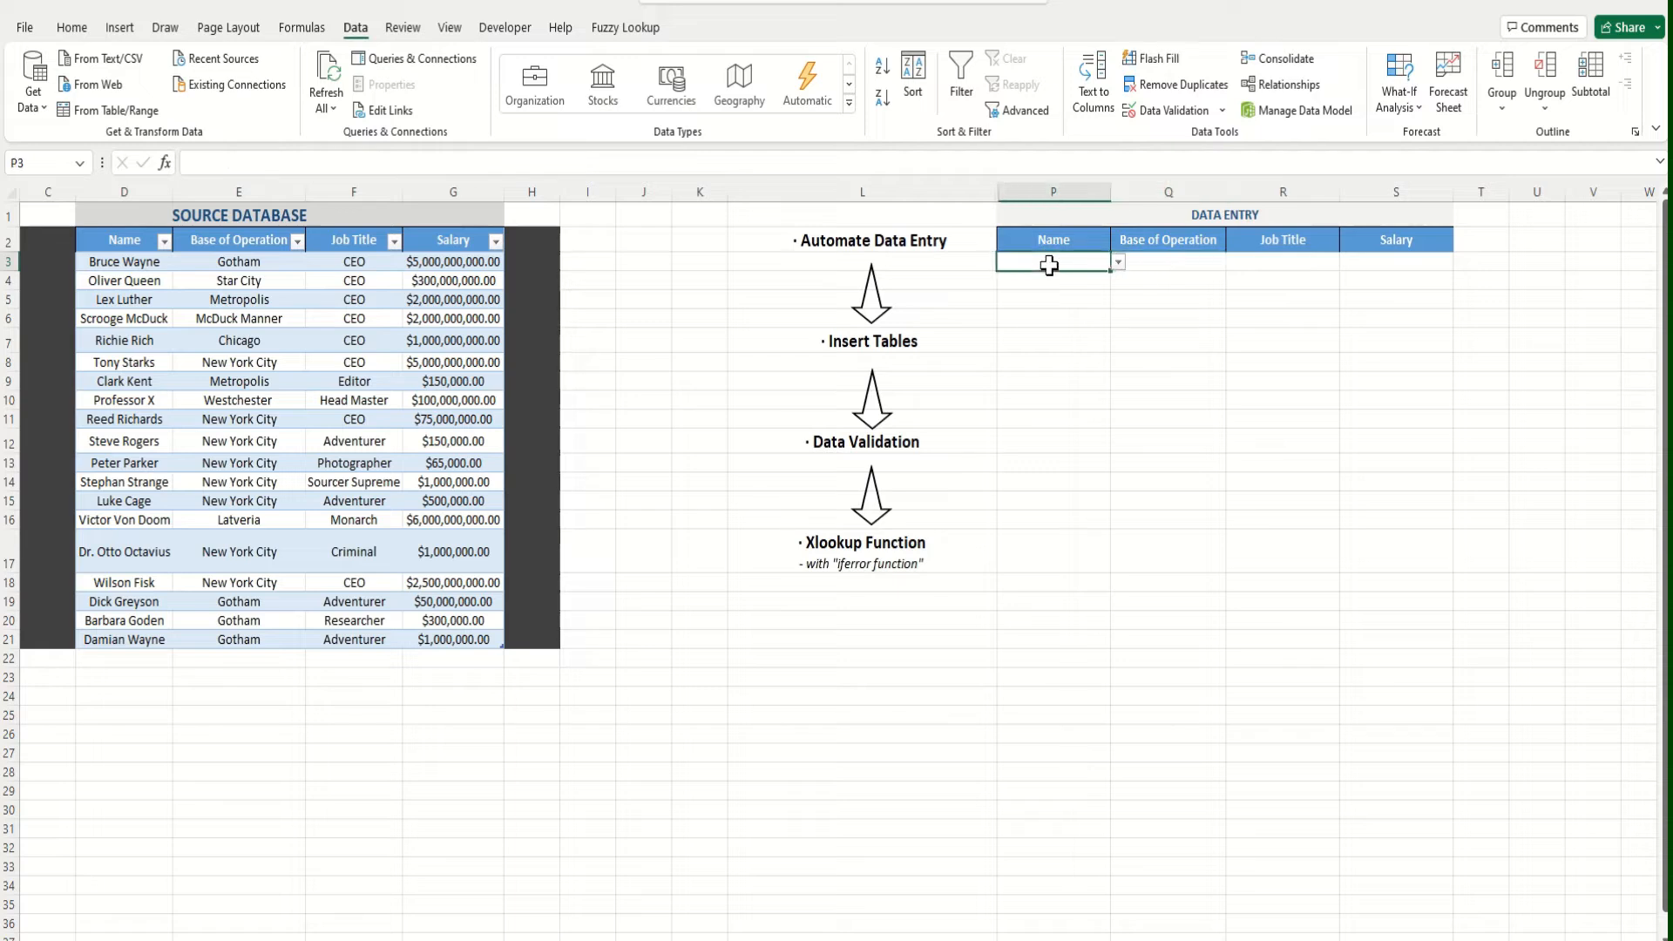
{"action": "left_click", "coordinate": [1118, 263]}
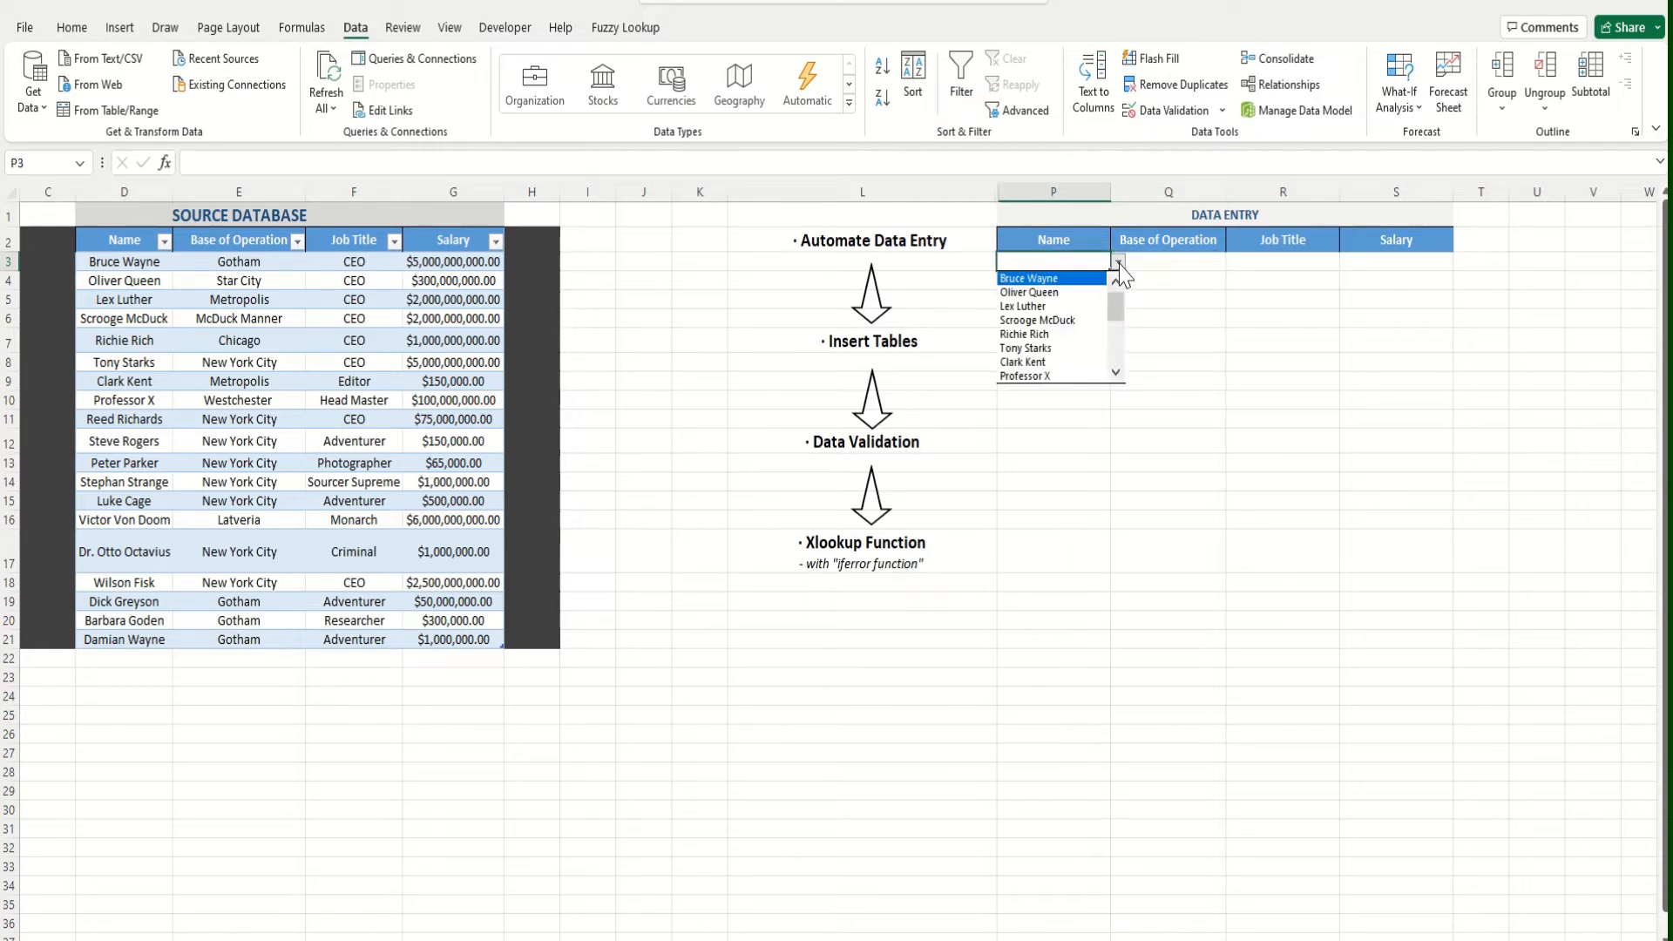
{"action": "left_click", "coordinate": [1084, 293]}
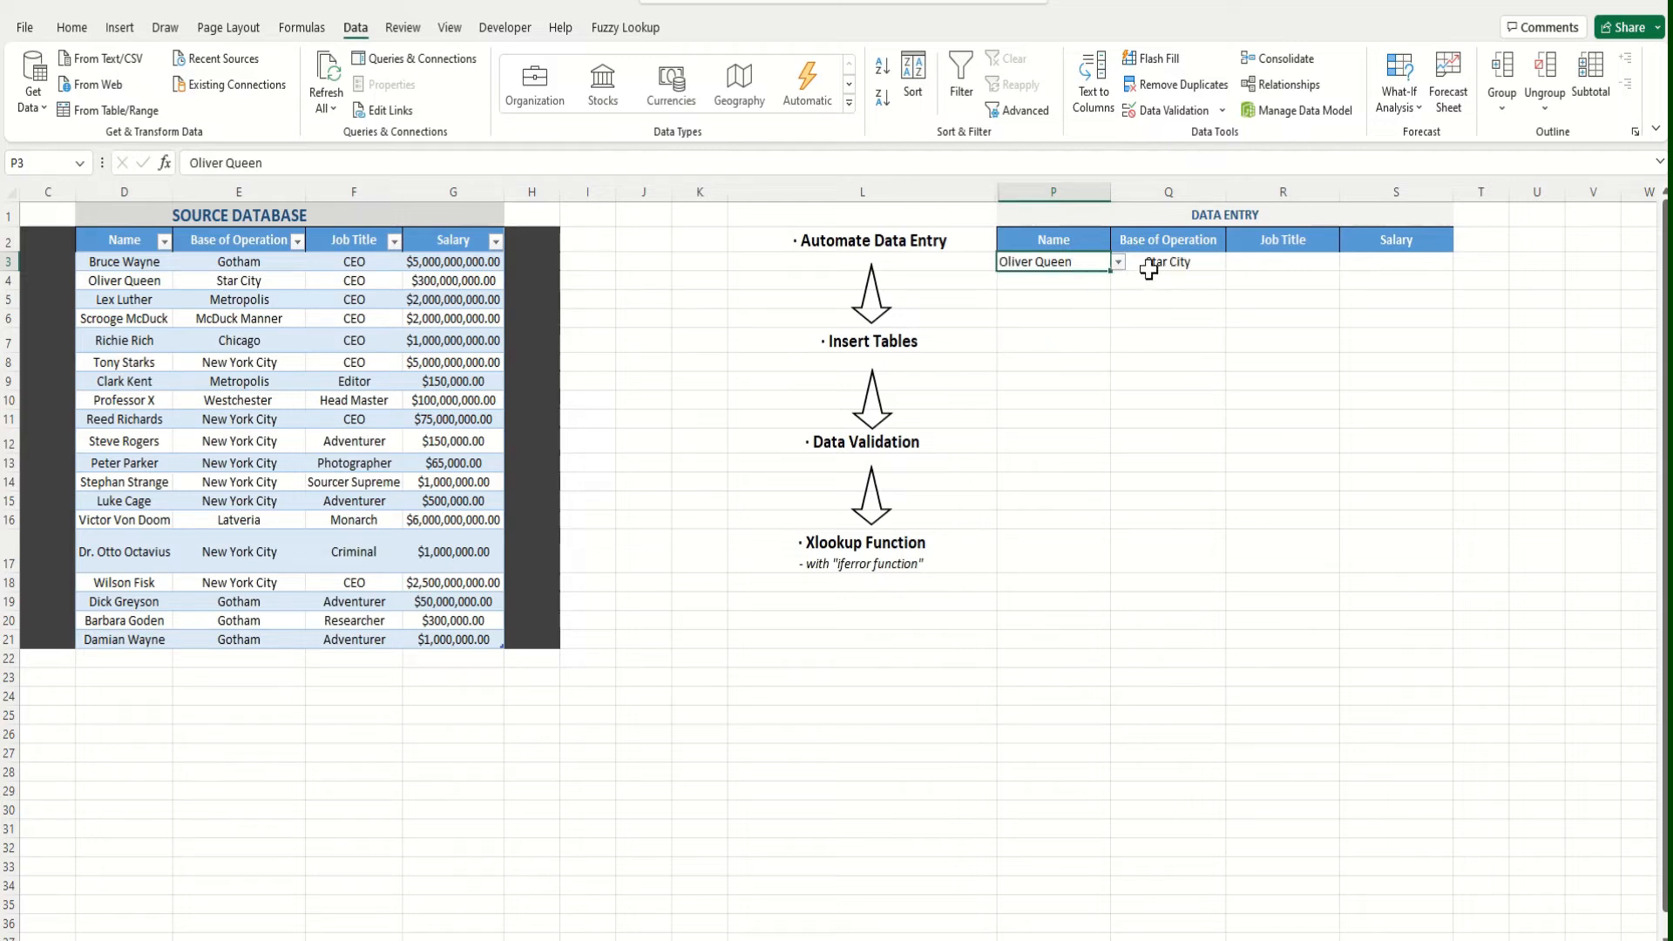
{"action": "left_click", "coordinate": [122, 279]}
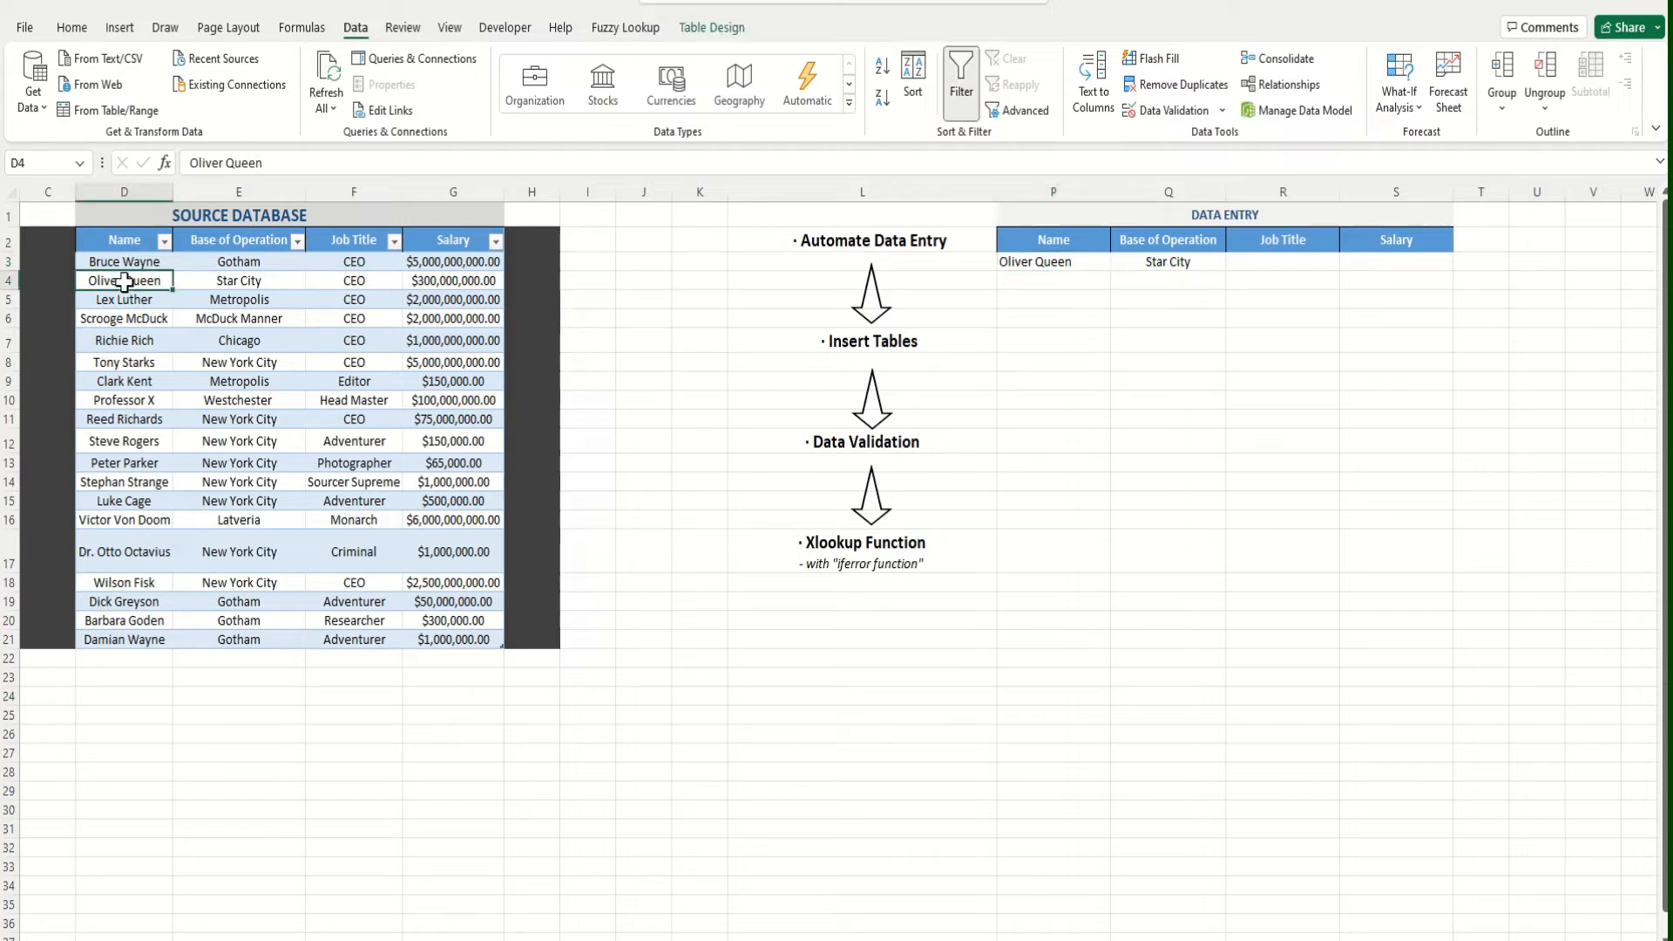
{"action": "left_click", "coordinate": [215, 284]}
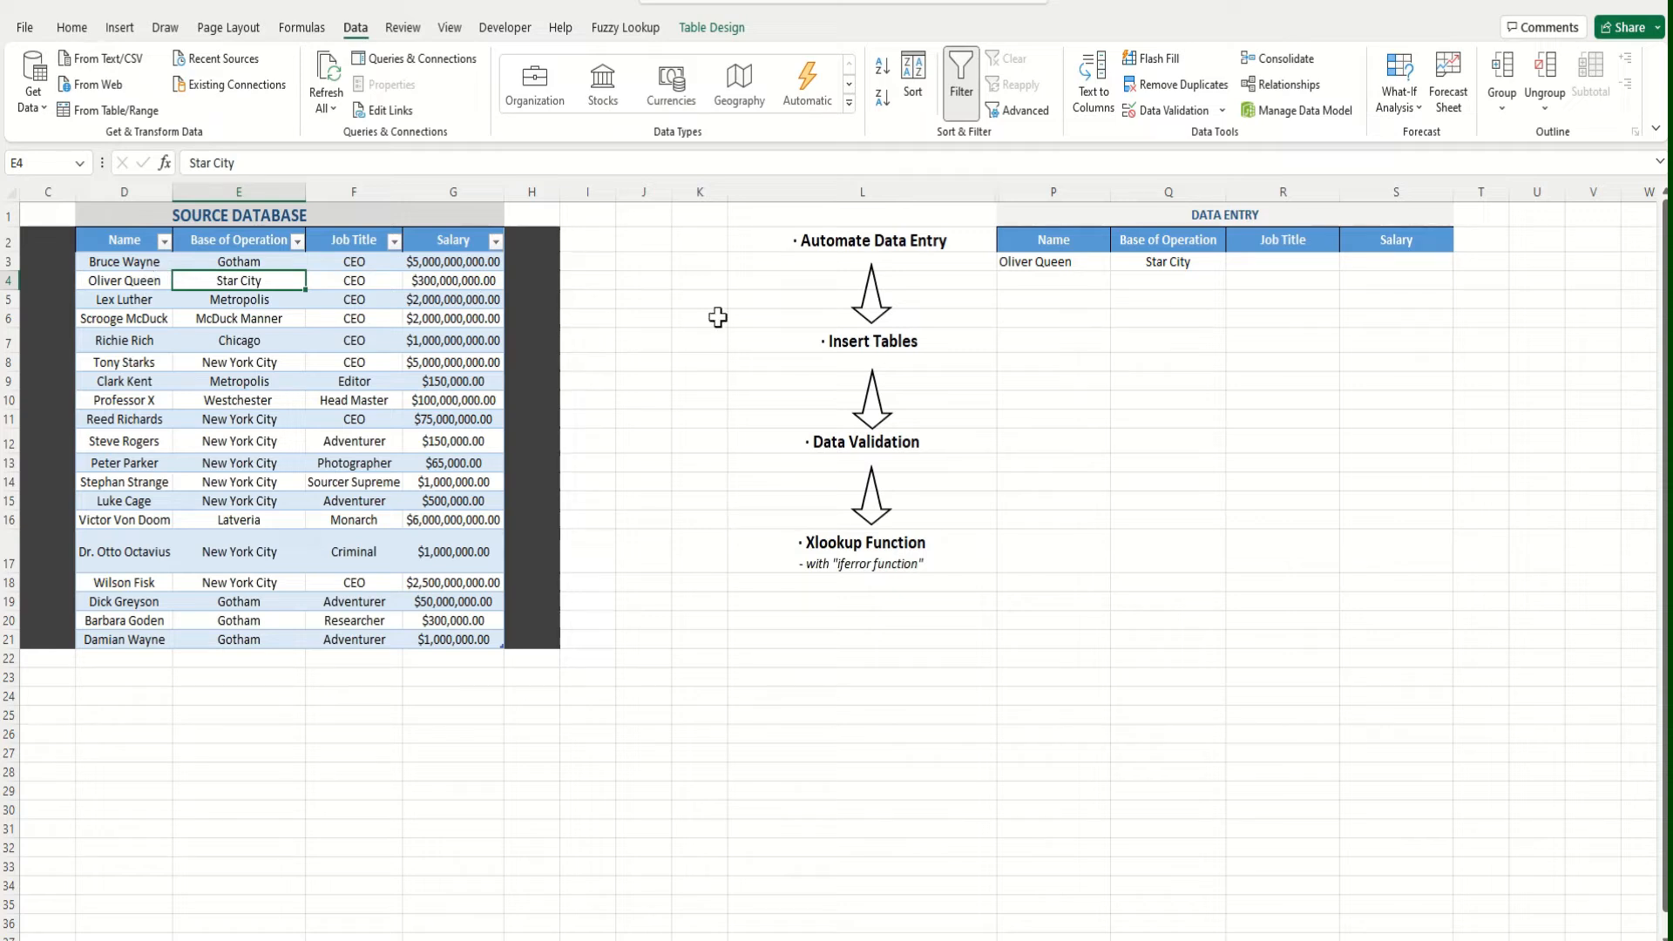
Enter =IFERROR(XLOOKUP(P3,Table13[Name],Table13[Job Title]),"") in R3 under the data entry Job Title header
{"action": "left_click", "coordinate": [1248, 265]}
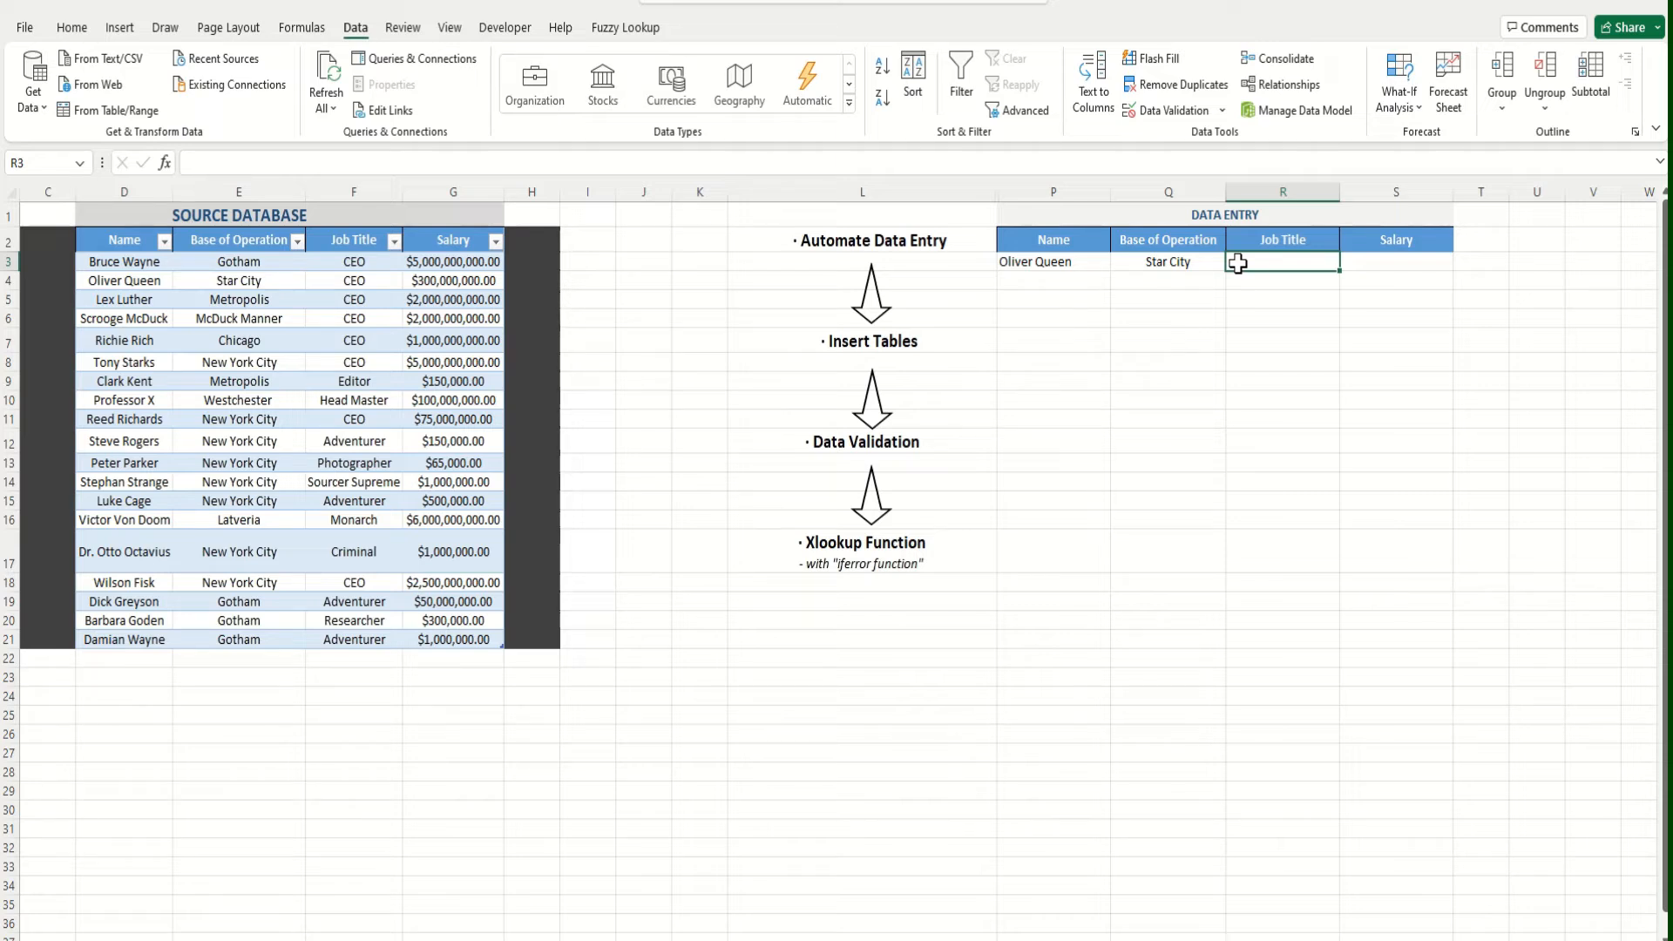
{"action": "type", "text": "="}
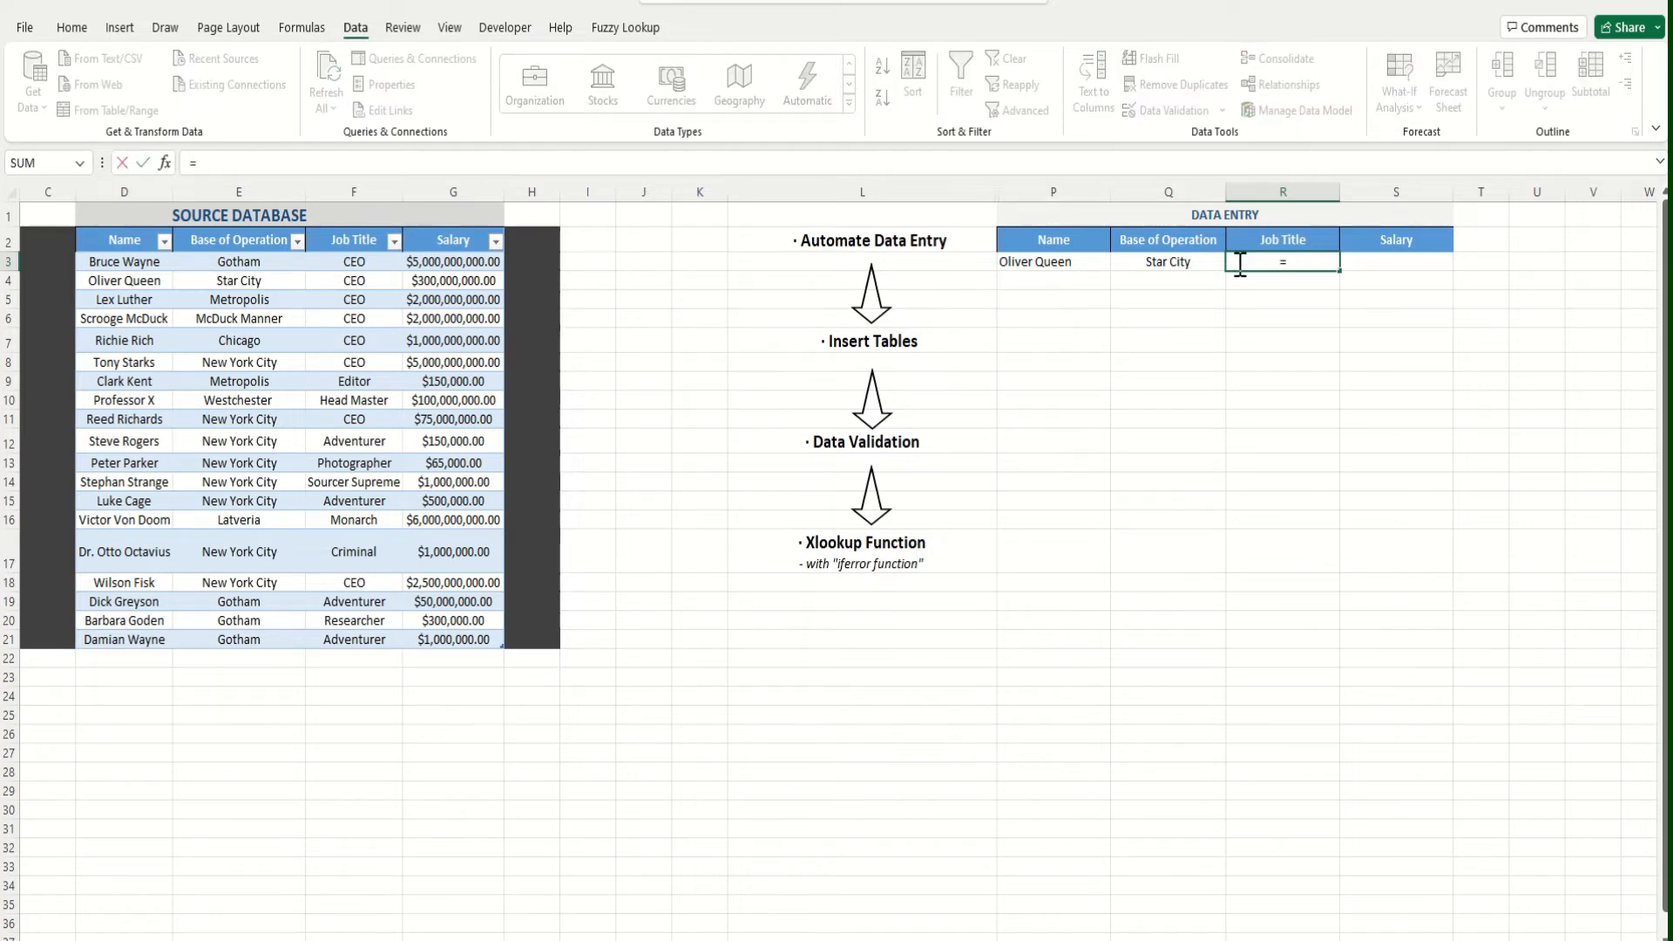
{"action": "type", "text": "ife"}
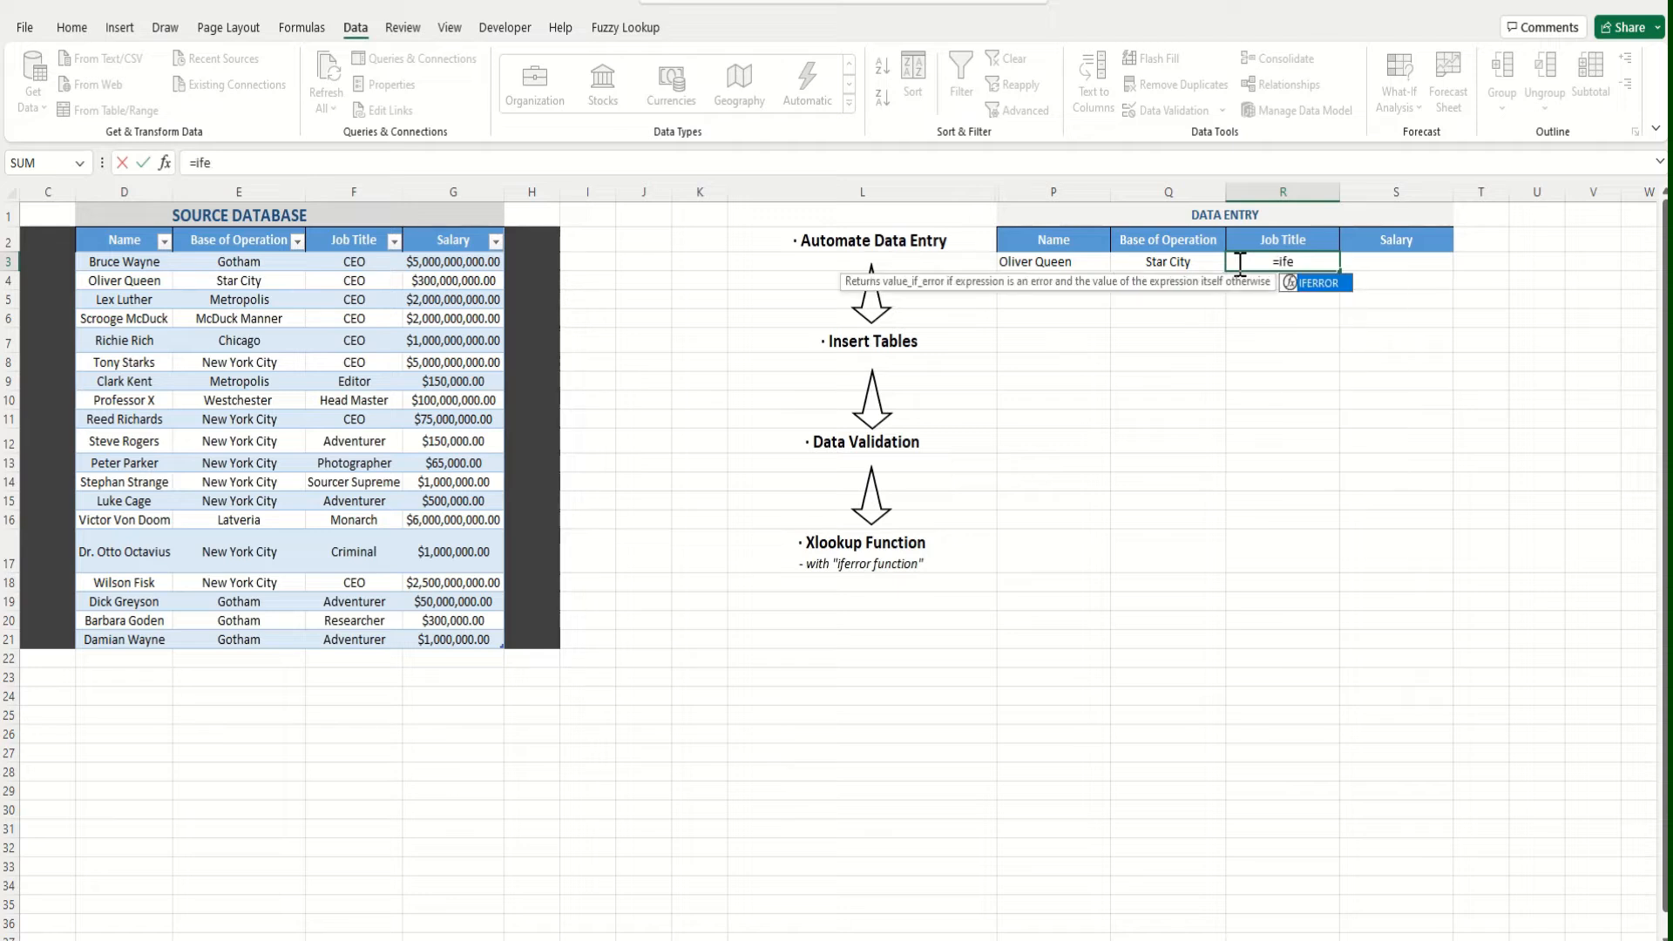
{"action": "type", "text": "rror("}
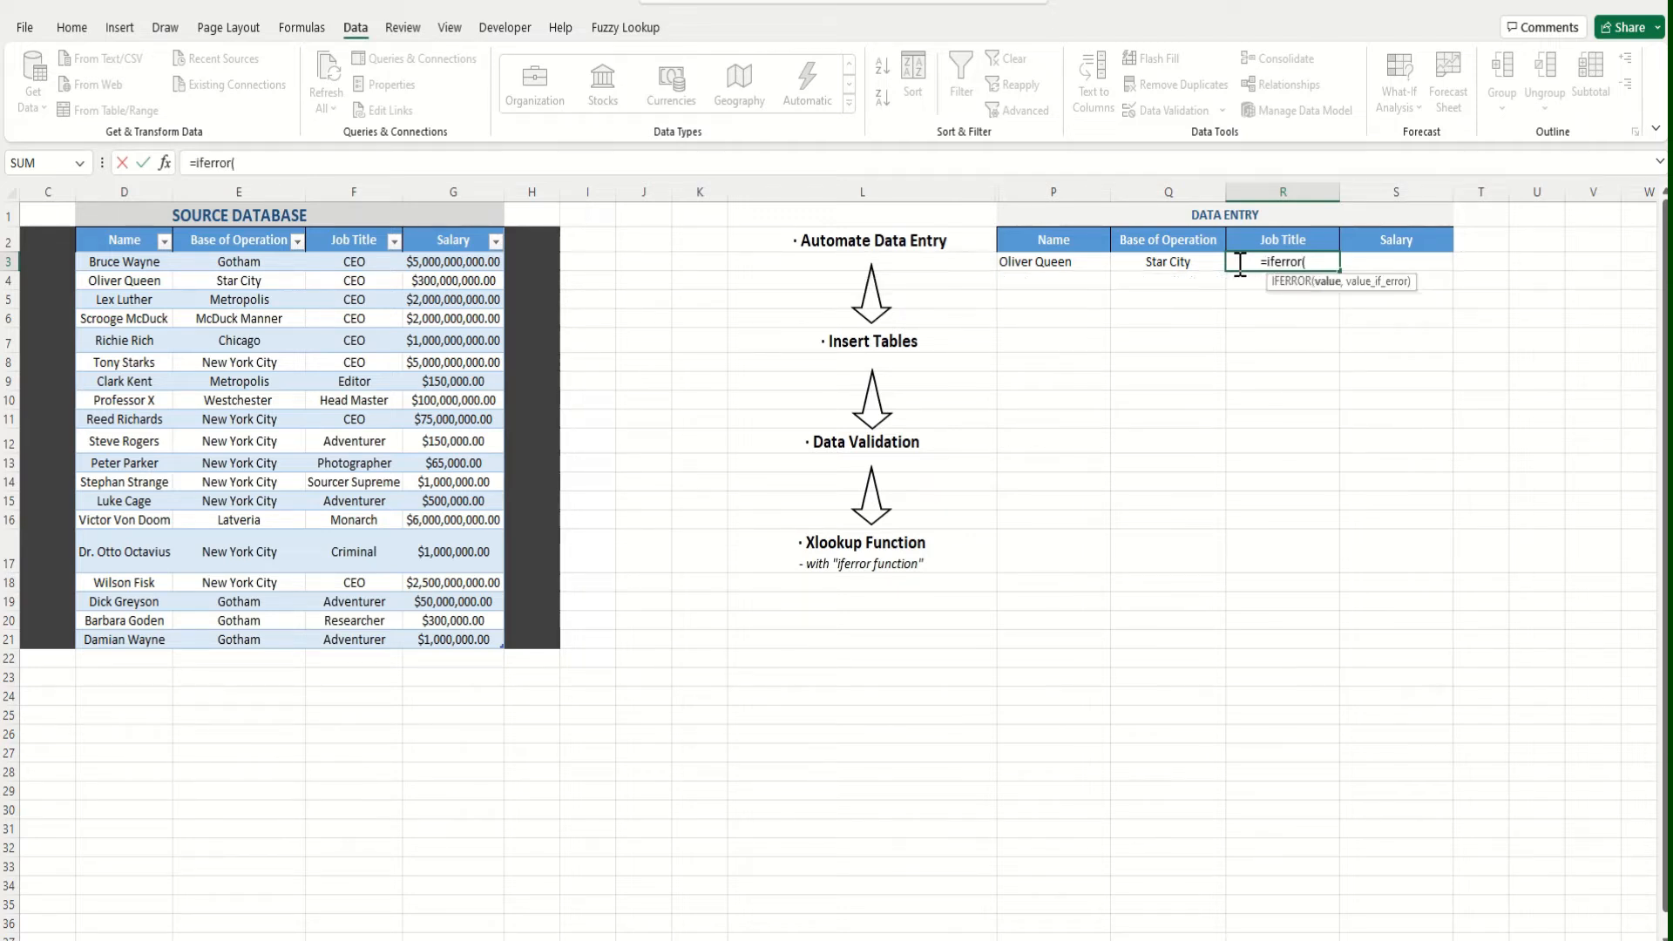
{"action": "type", "text": "xlookup"}
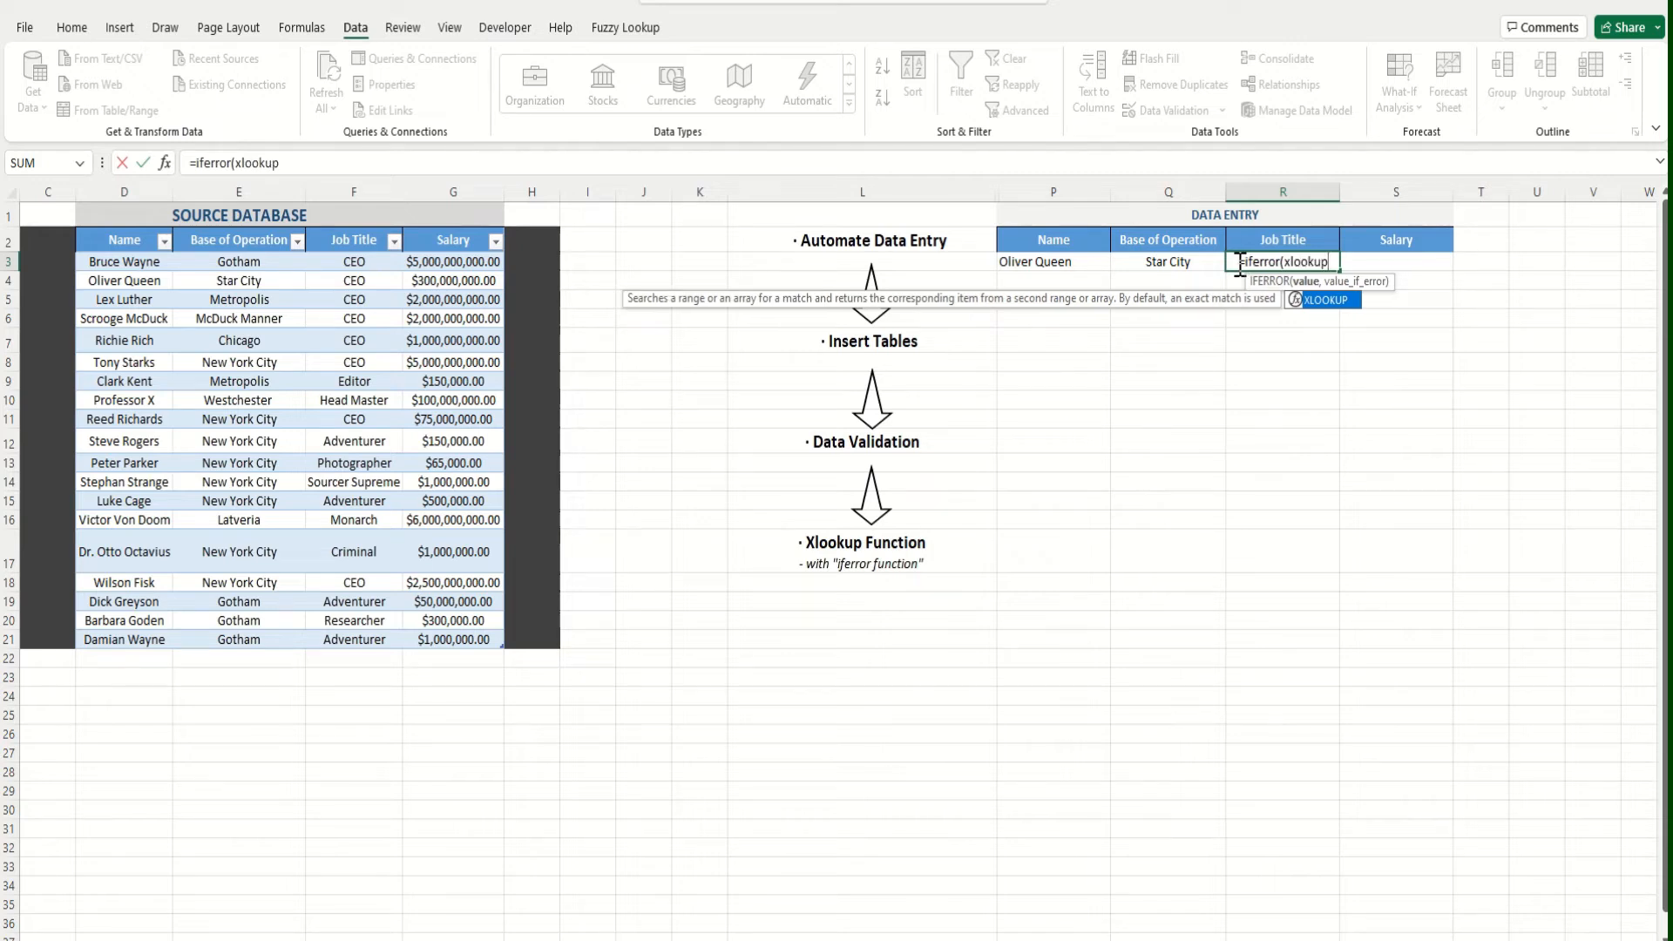
{"action": "type", "text": "("}
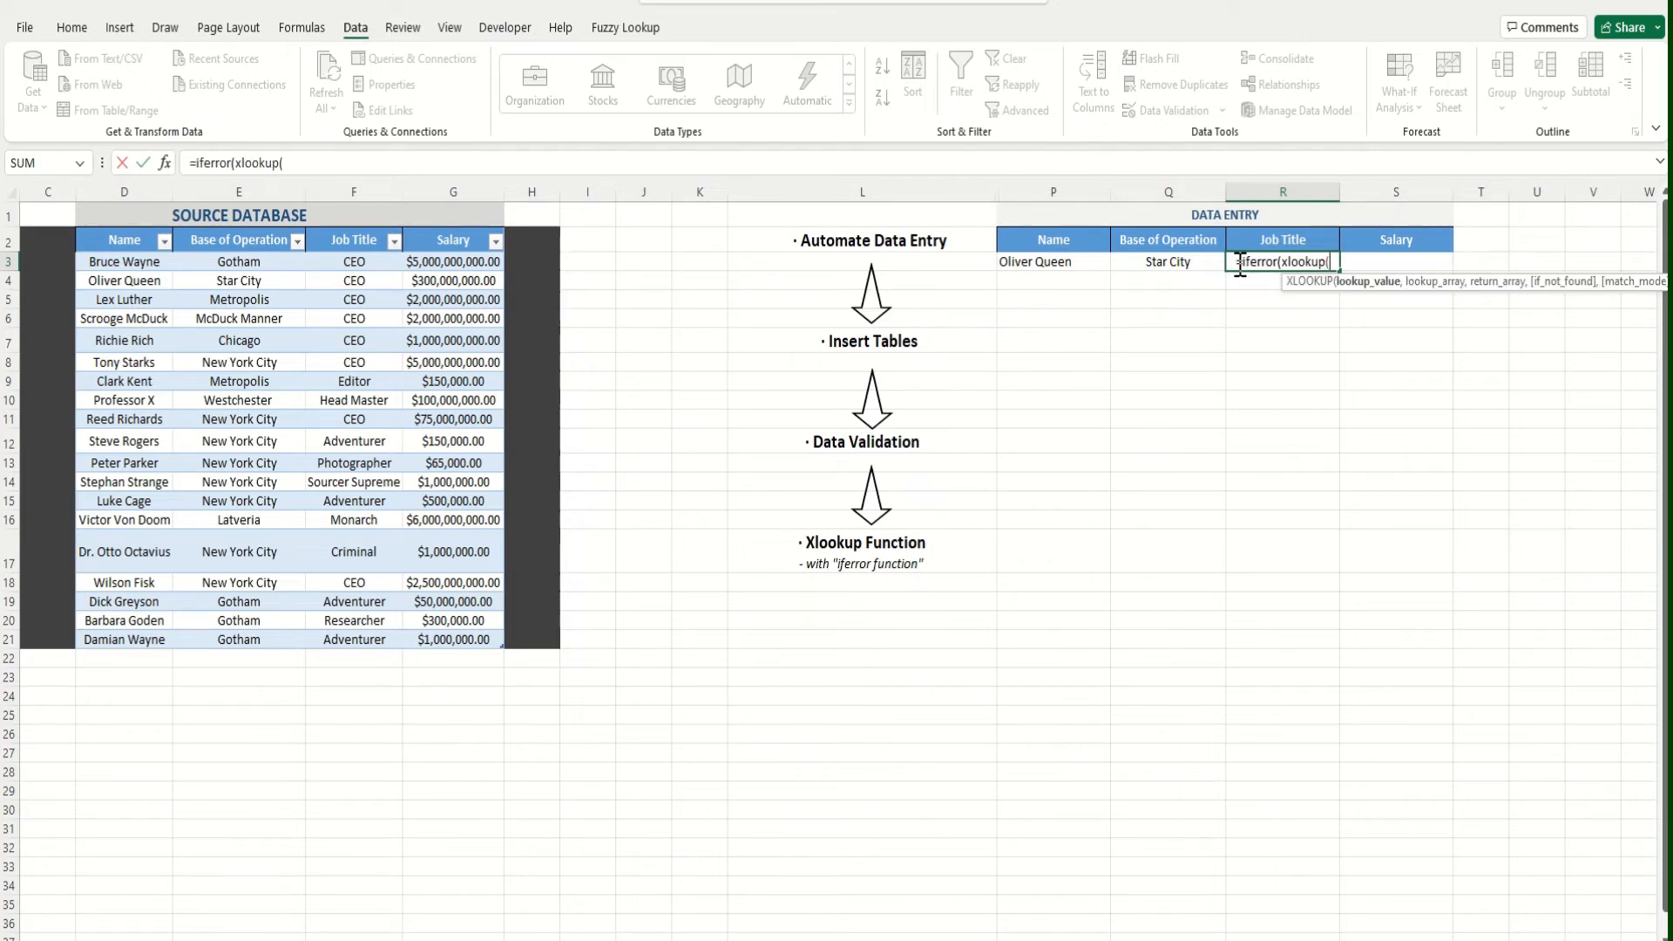
{"action": "left_click", "coordinate": [1055, 263]}
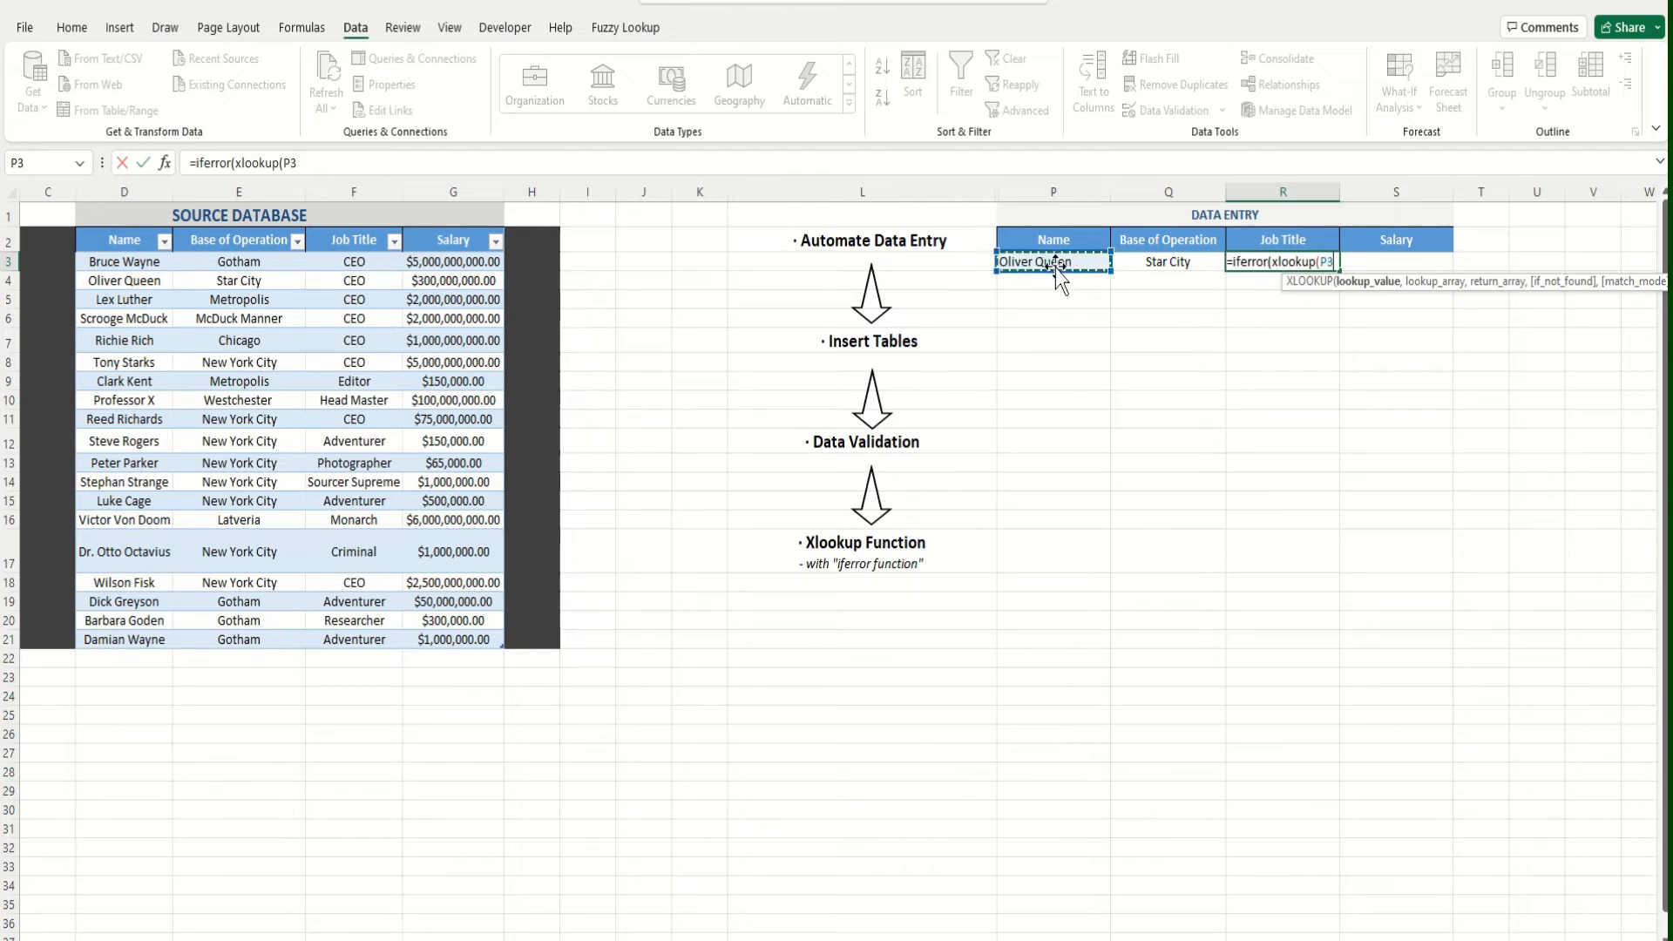
{"action": "type", "text": ","}
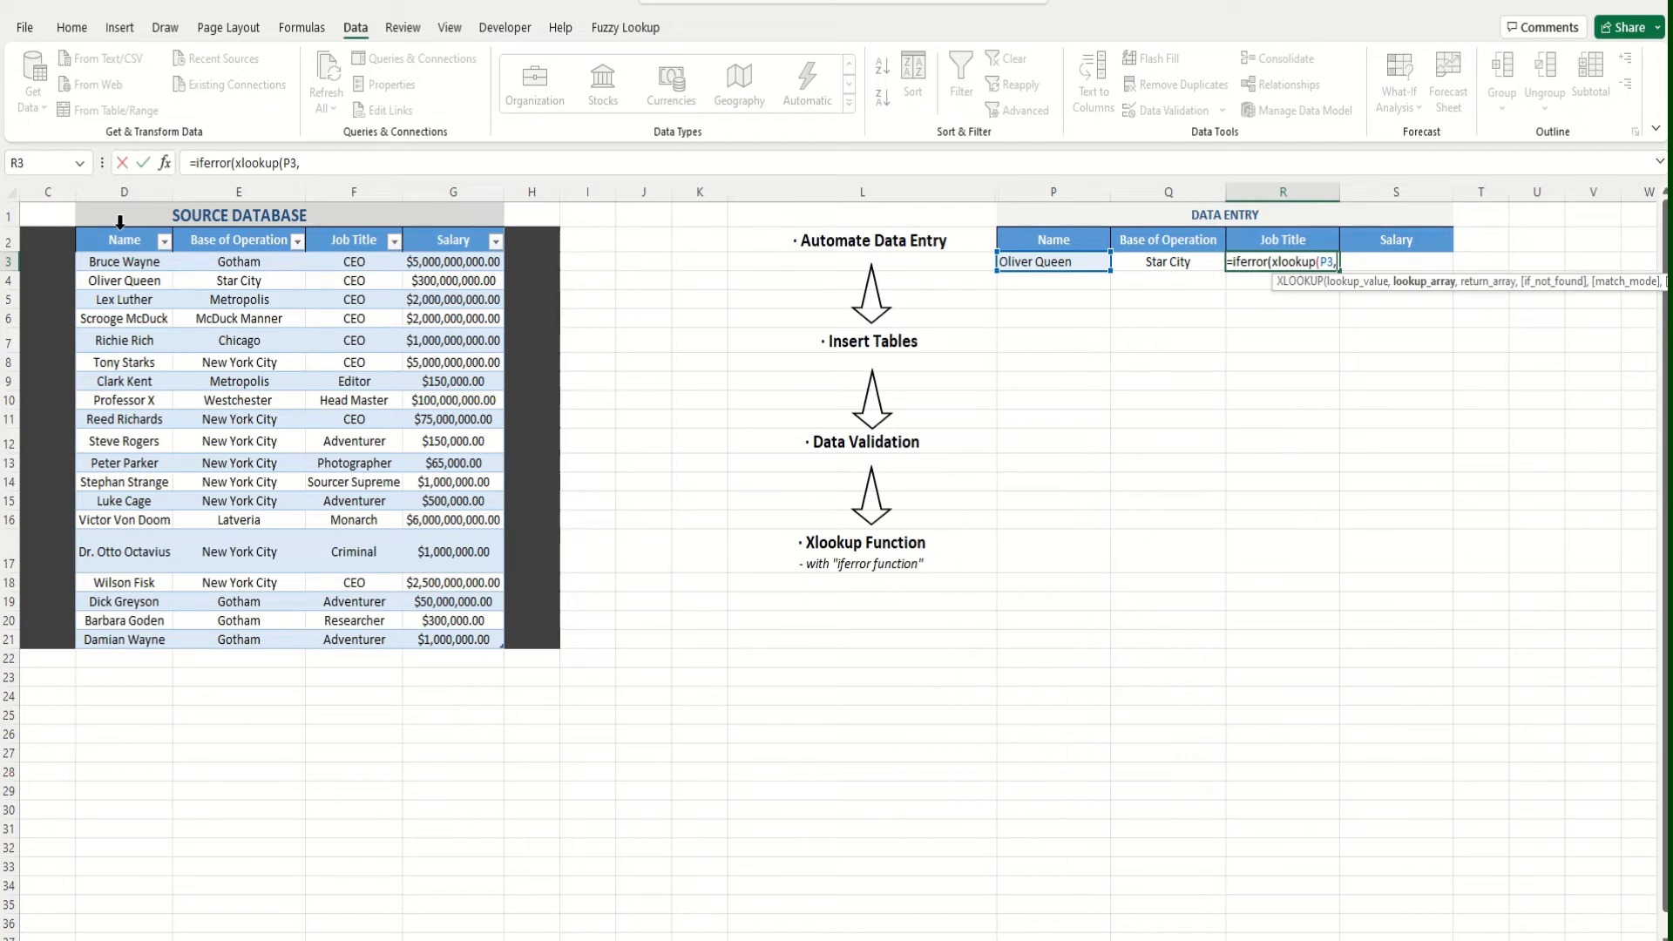
{"action": "left_click", "coordinate": [120, 221]}
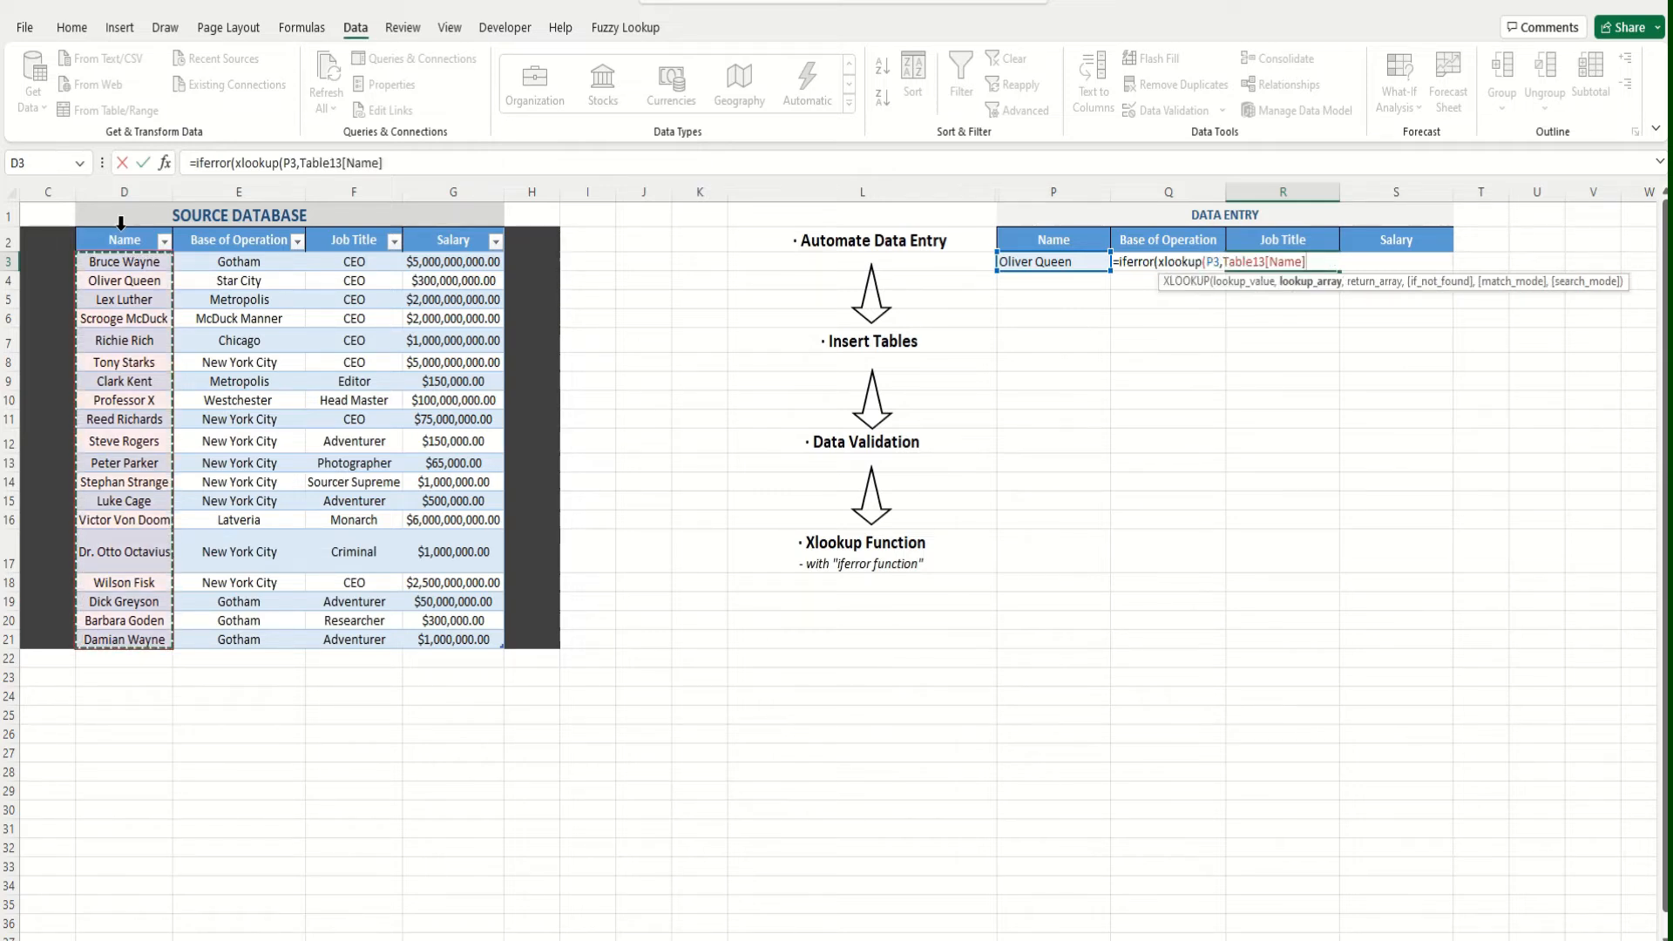
{"action": "type", "text": ","}
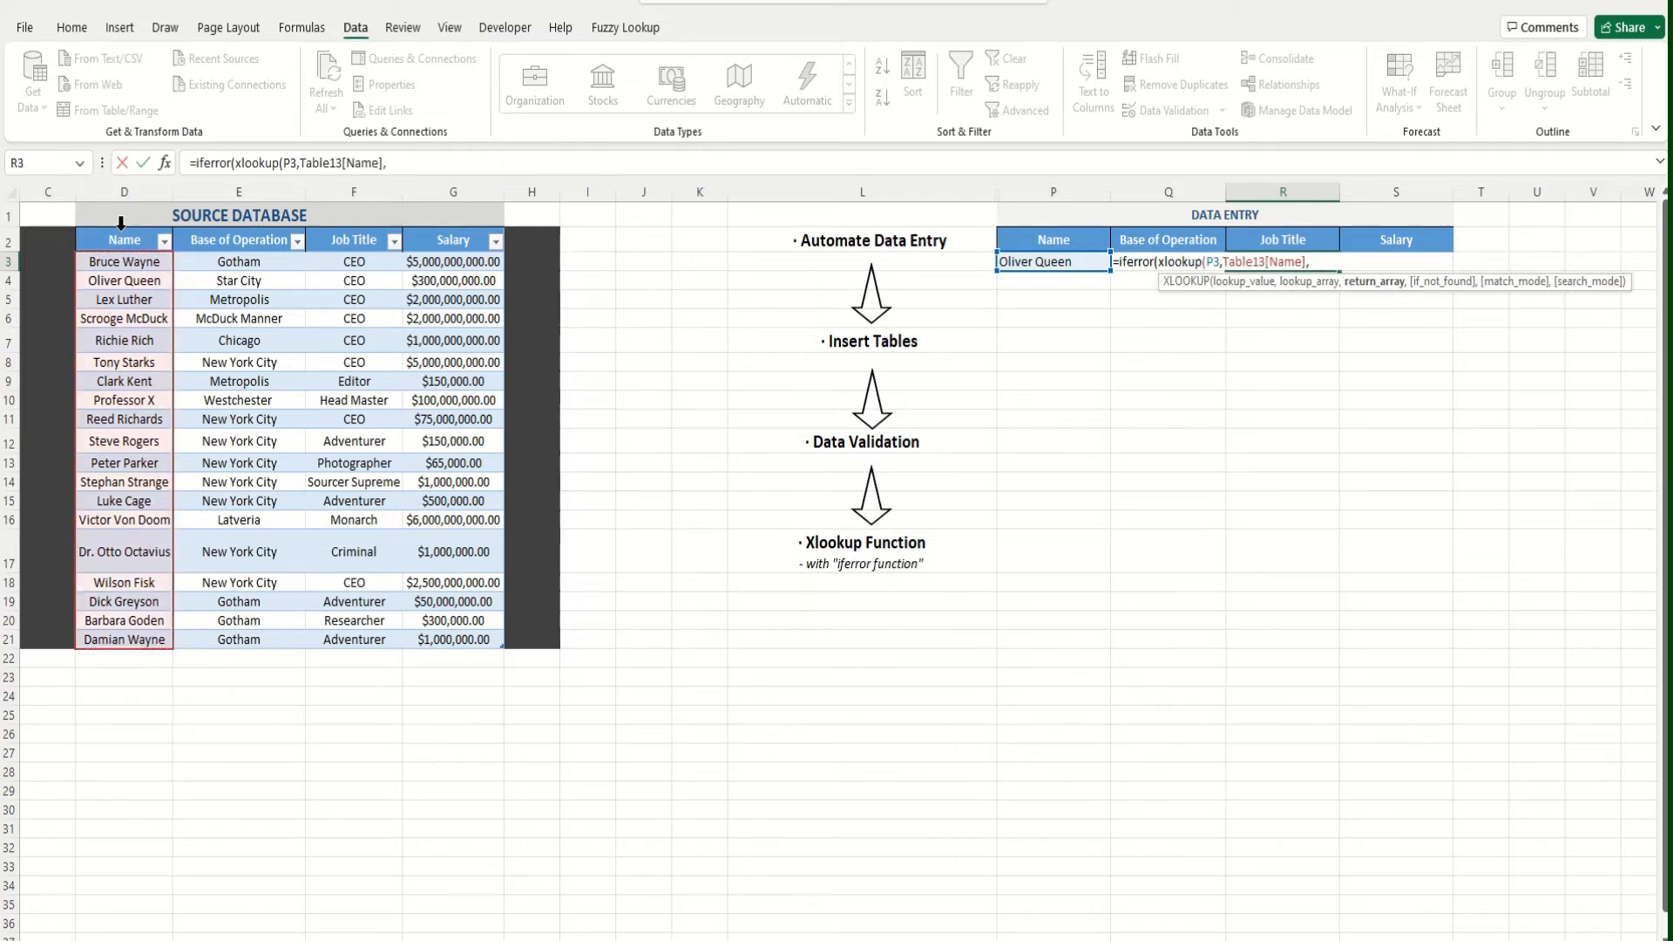
{"action": "left_click", "coordinate": [352, 224]}
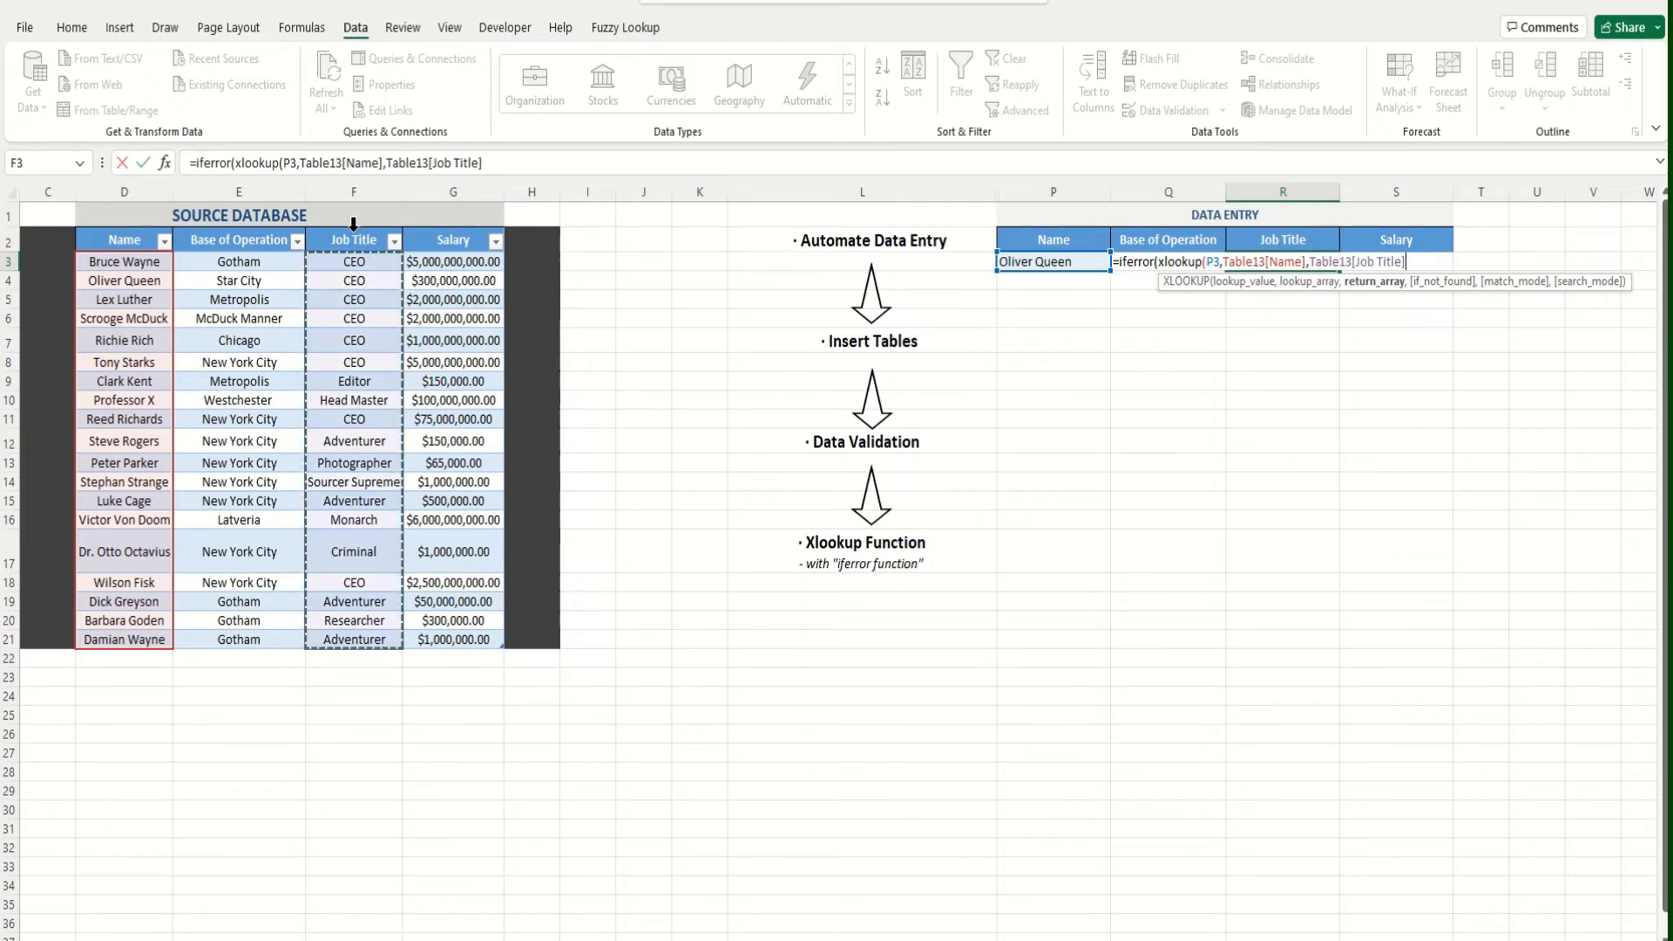
{"action": "type", "text": ")"}
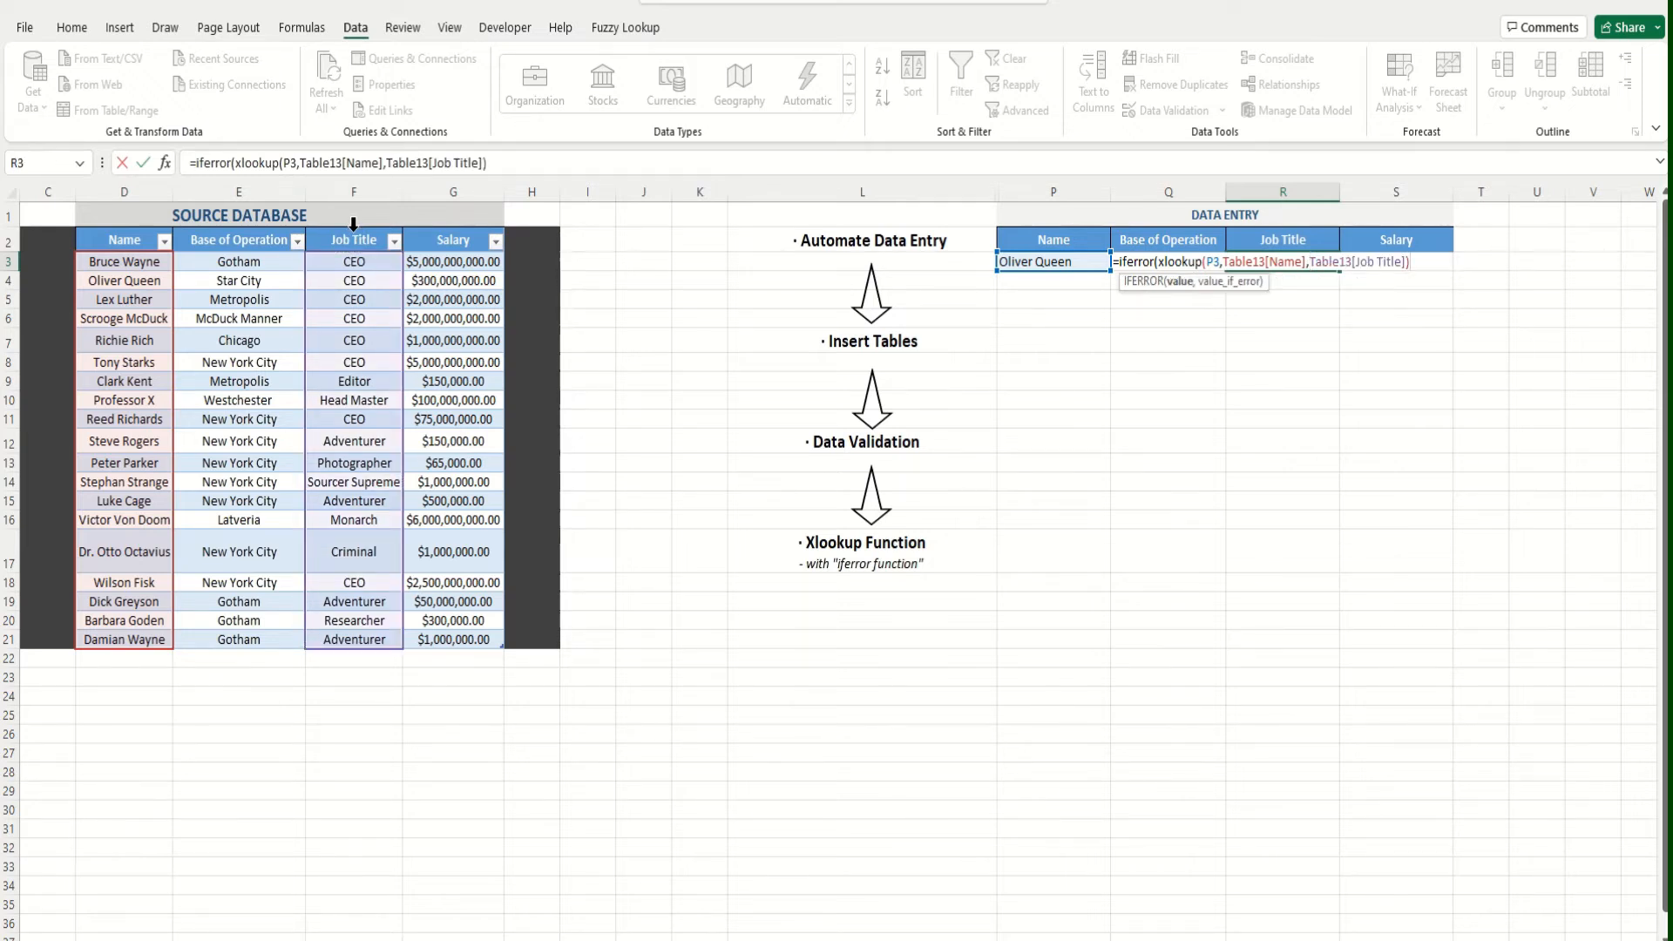
{"action": "type", "text": ",\"\")"}
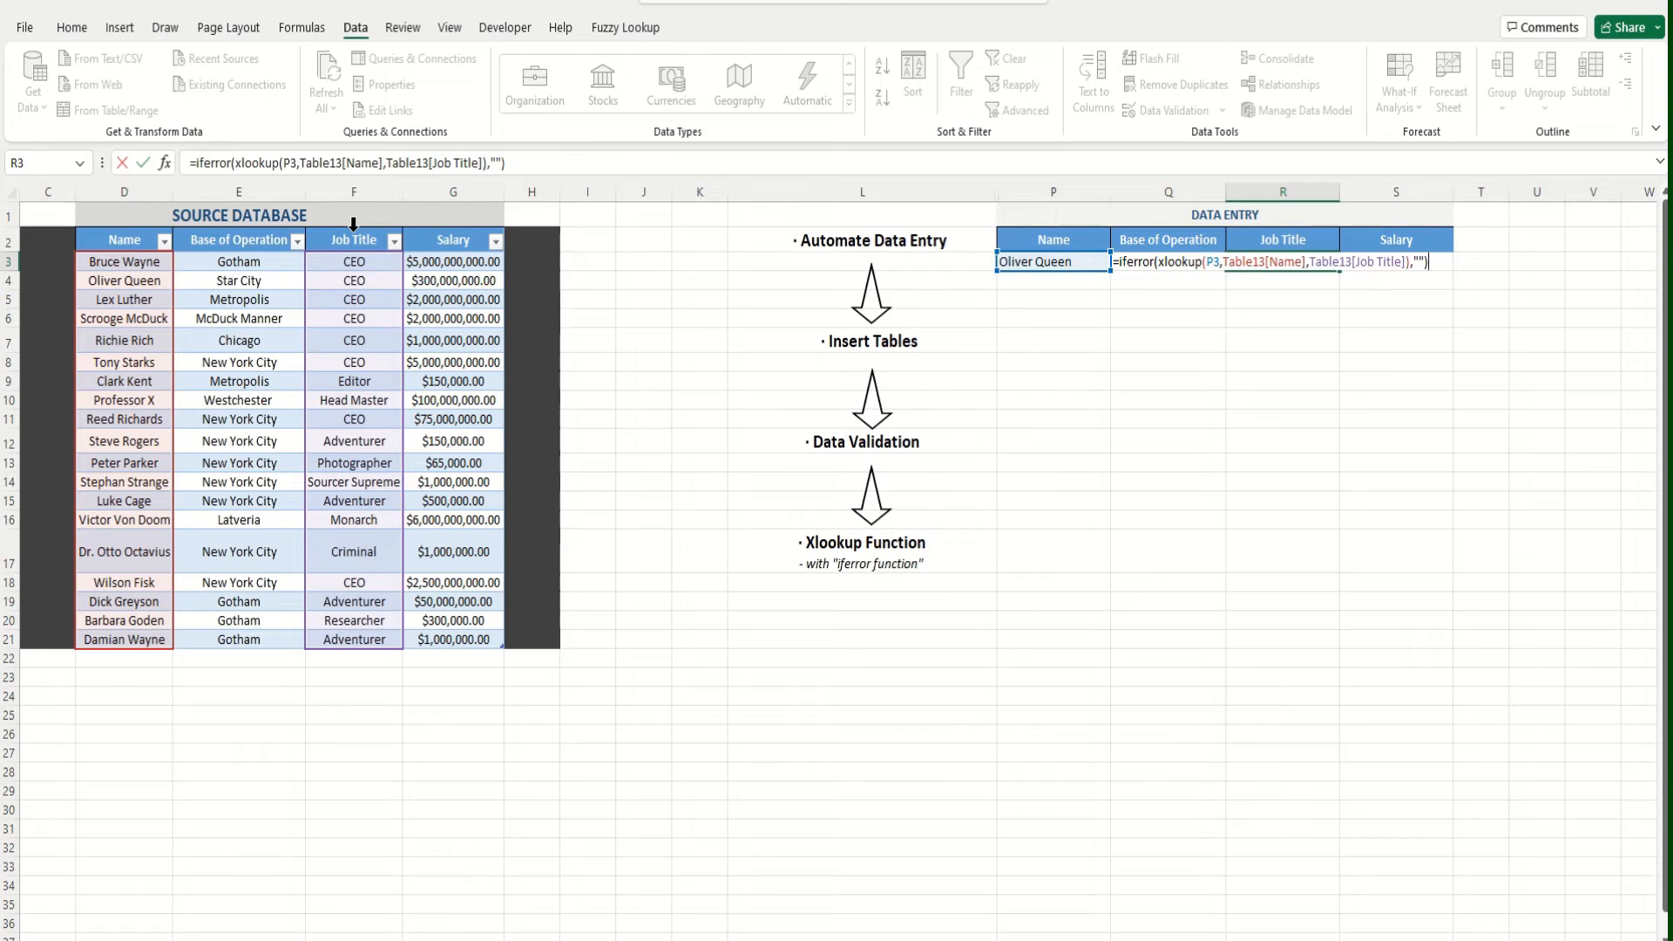
{"action": "key", "text": "Return"}
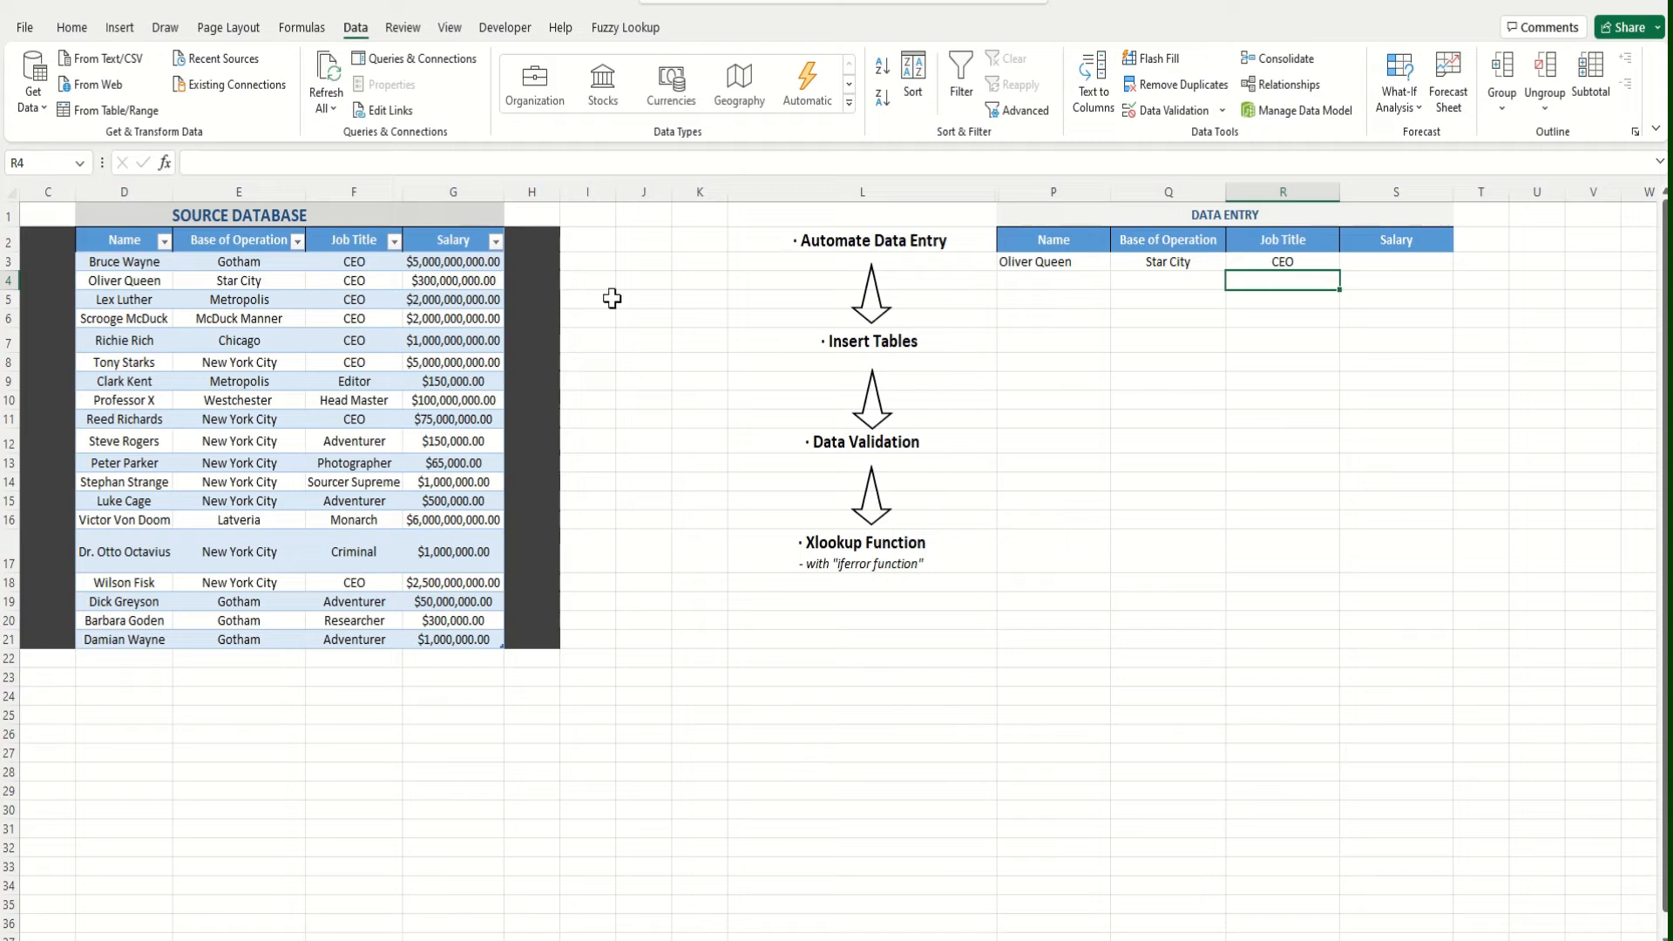
Start a formula in S3 under the data entry Salary header with IFERROR wrapping an XLOOKUP that uses P3 as the lookup value
{"action": "left_click", "coordinate": [1371, 264]}
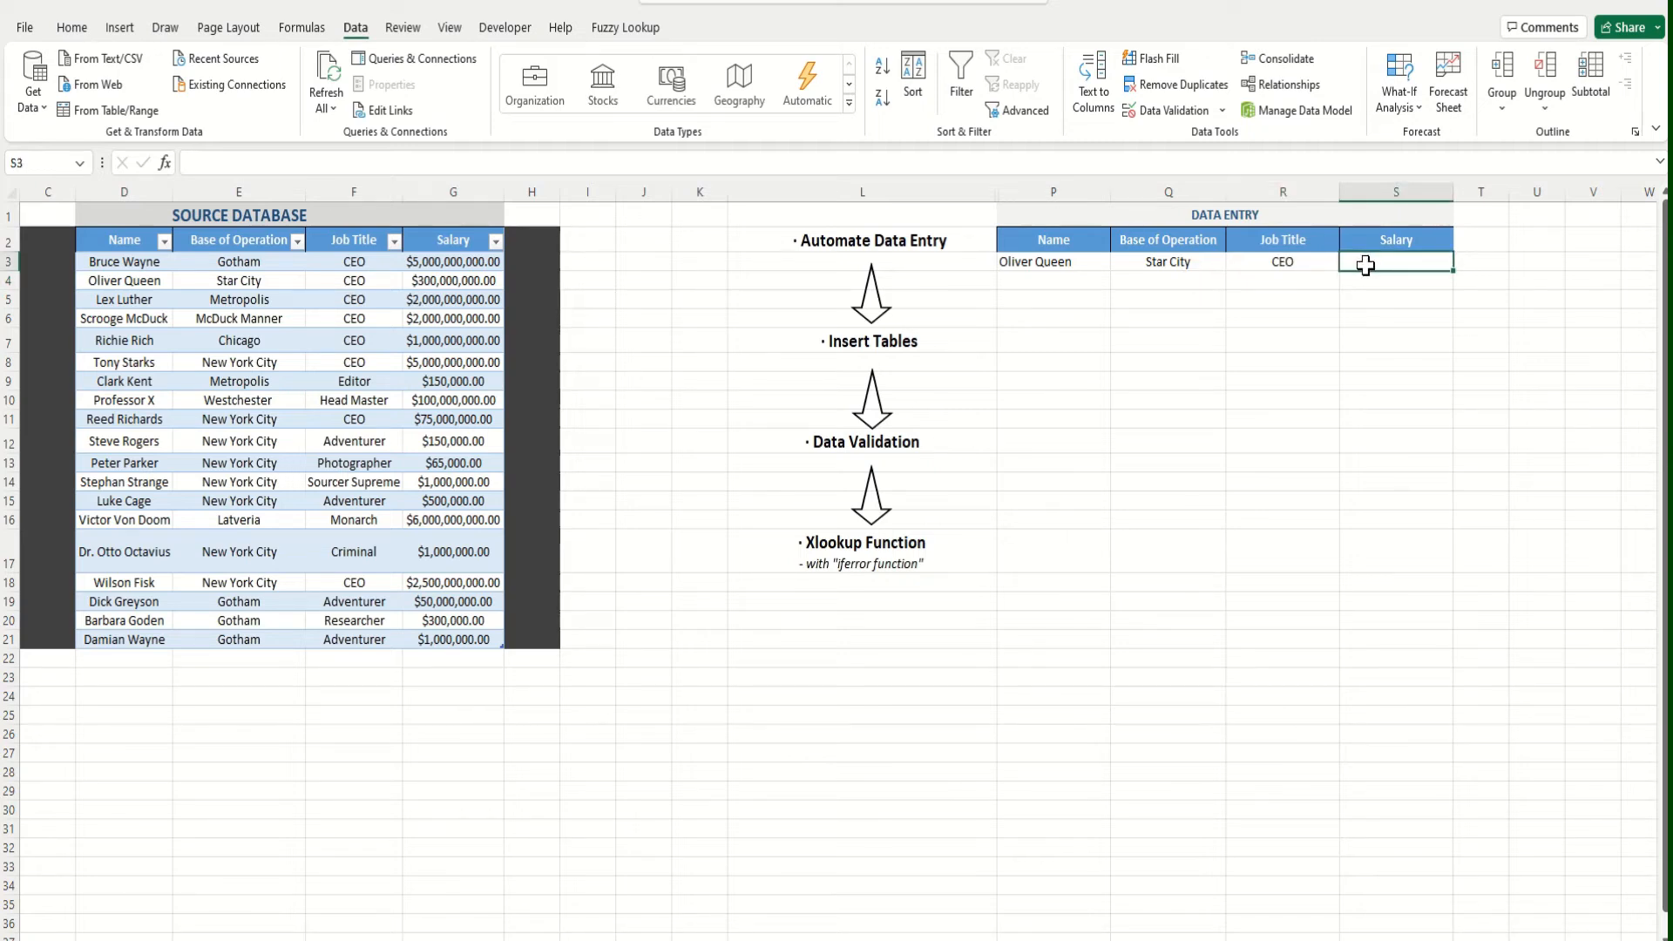
{"action": "type", "text": "=iferror"}
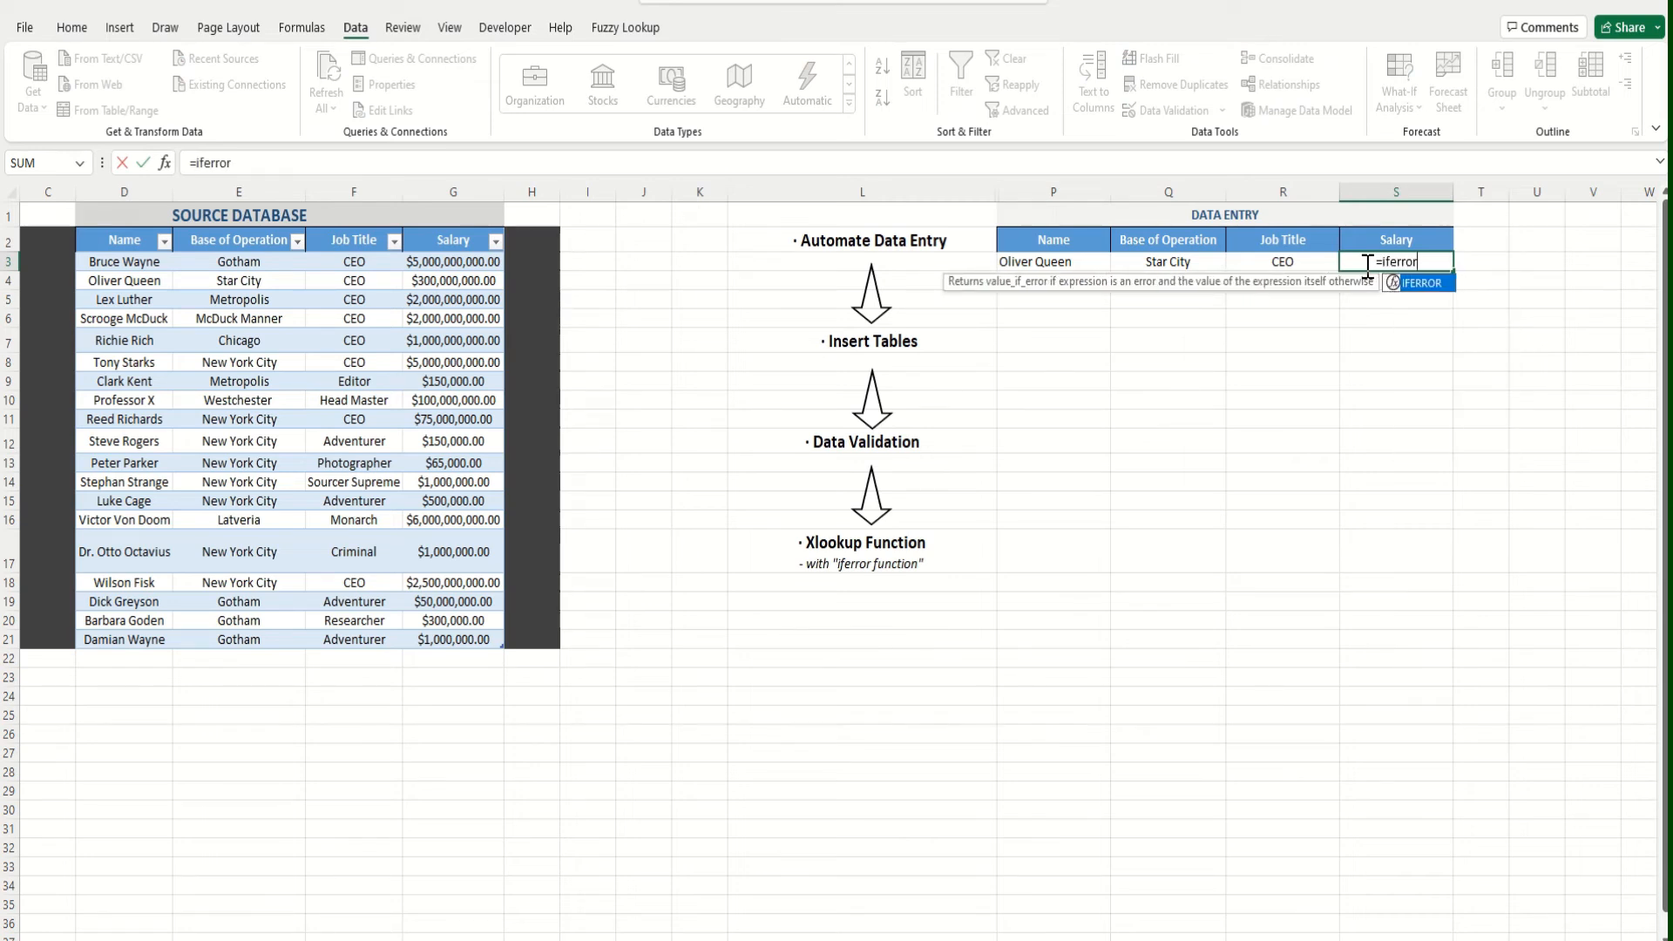
{"action": "type", "text": "(x"}
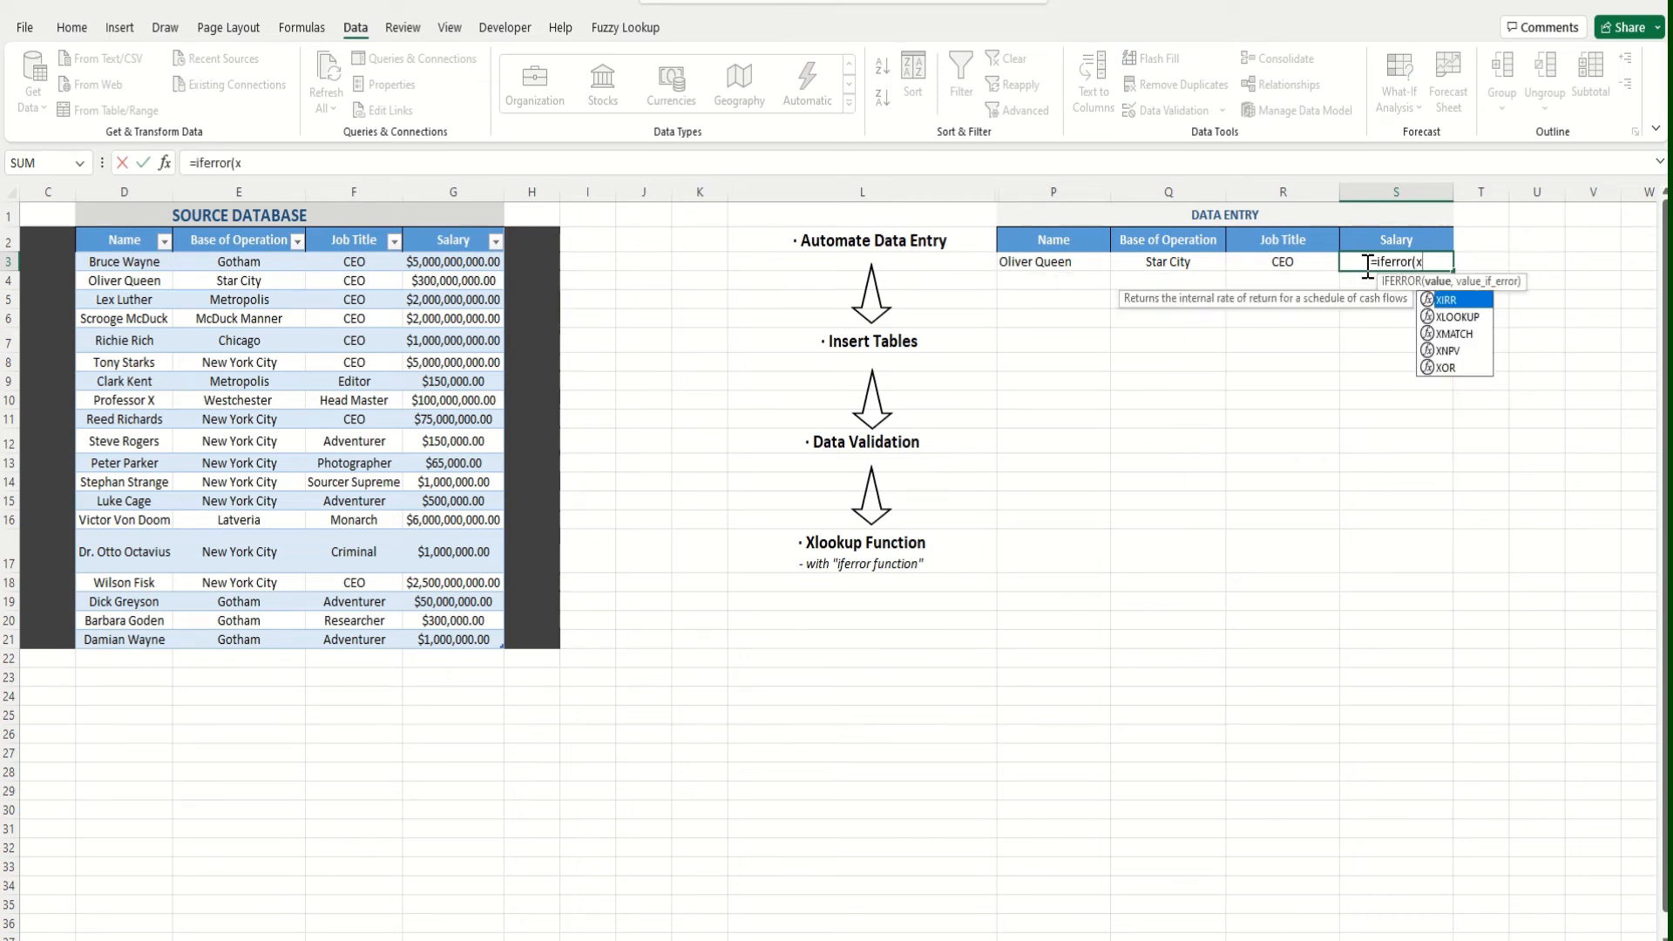
{"action": "type", "text": "lookup"}
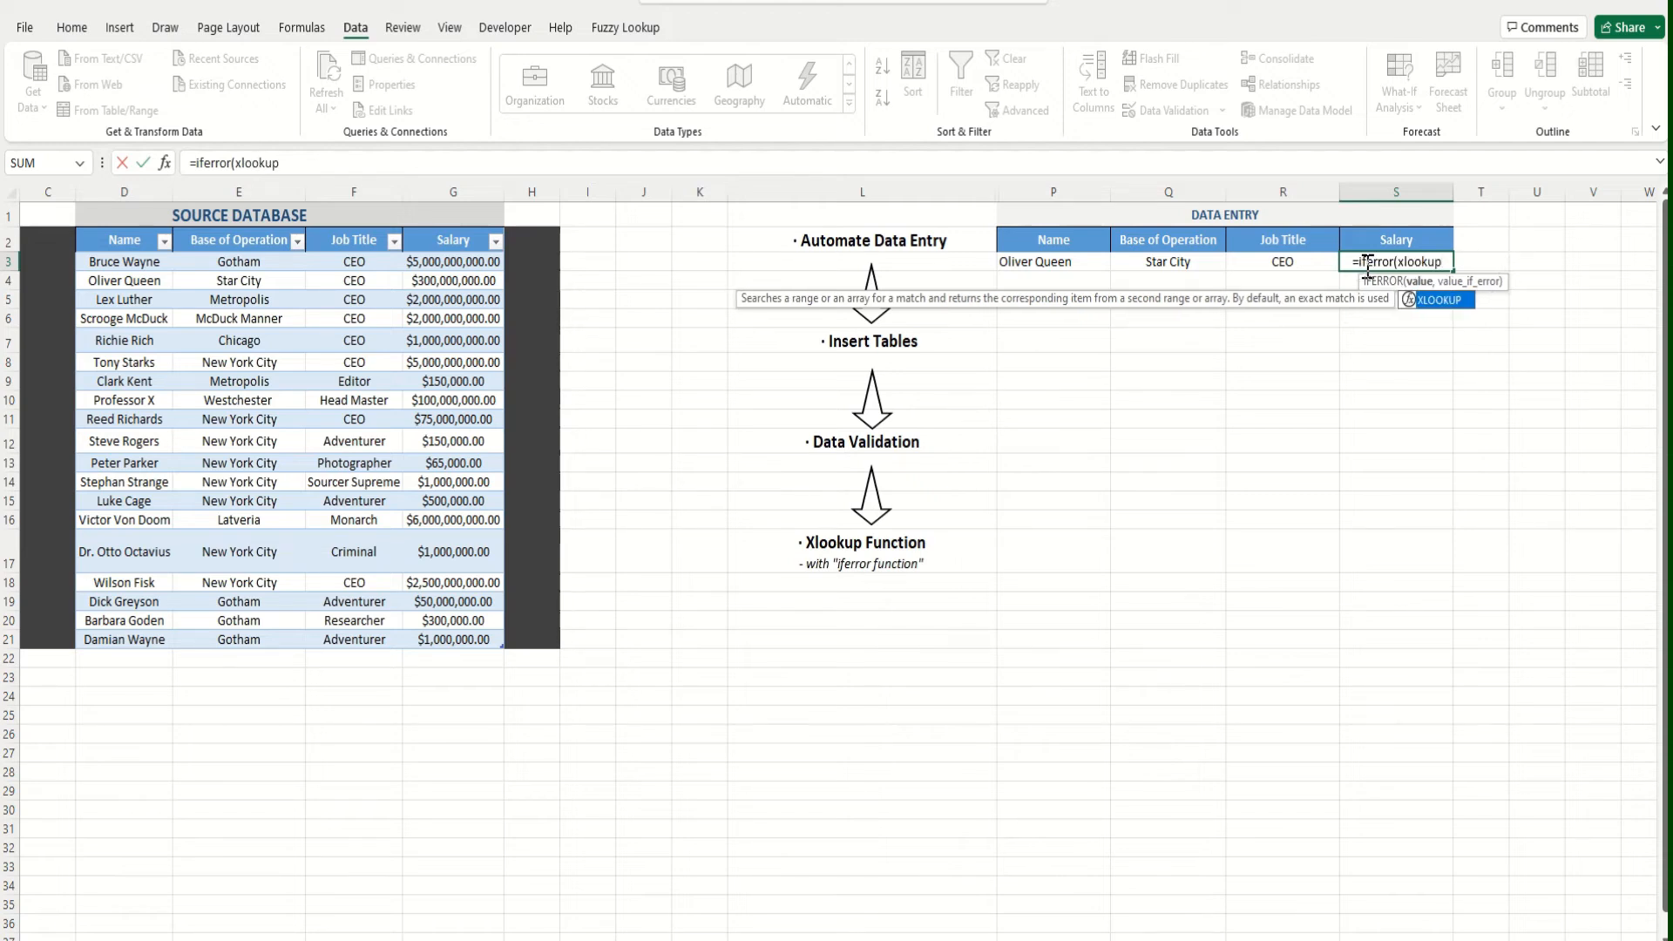
{"action": "type", "text": "("}
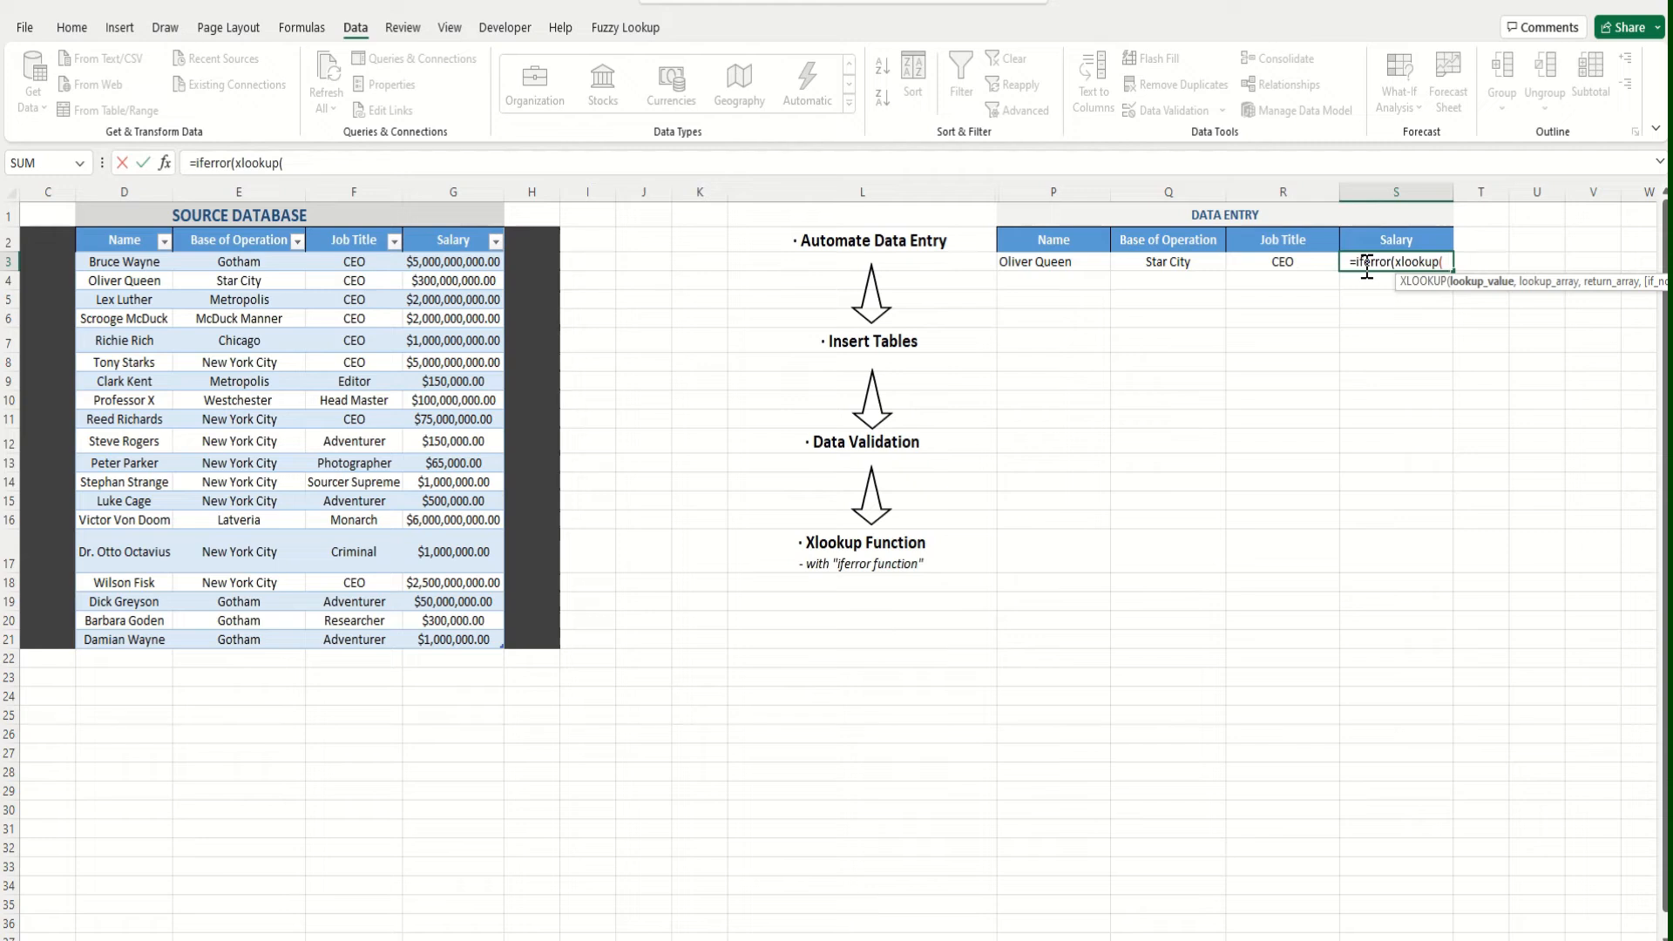
{"action": "left_click", "coordinate": [1041, 260]}
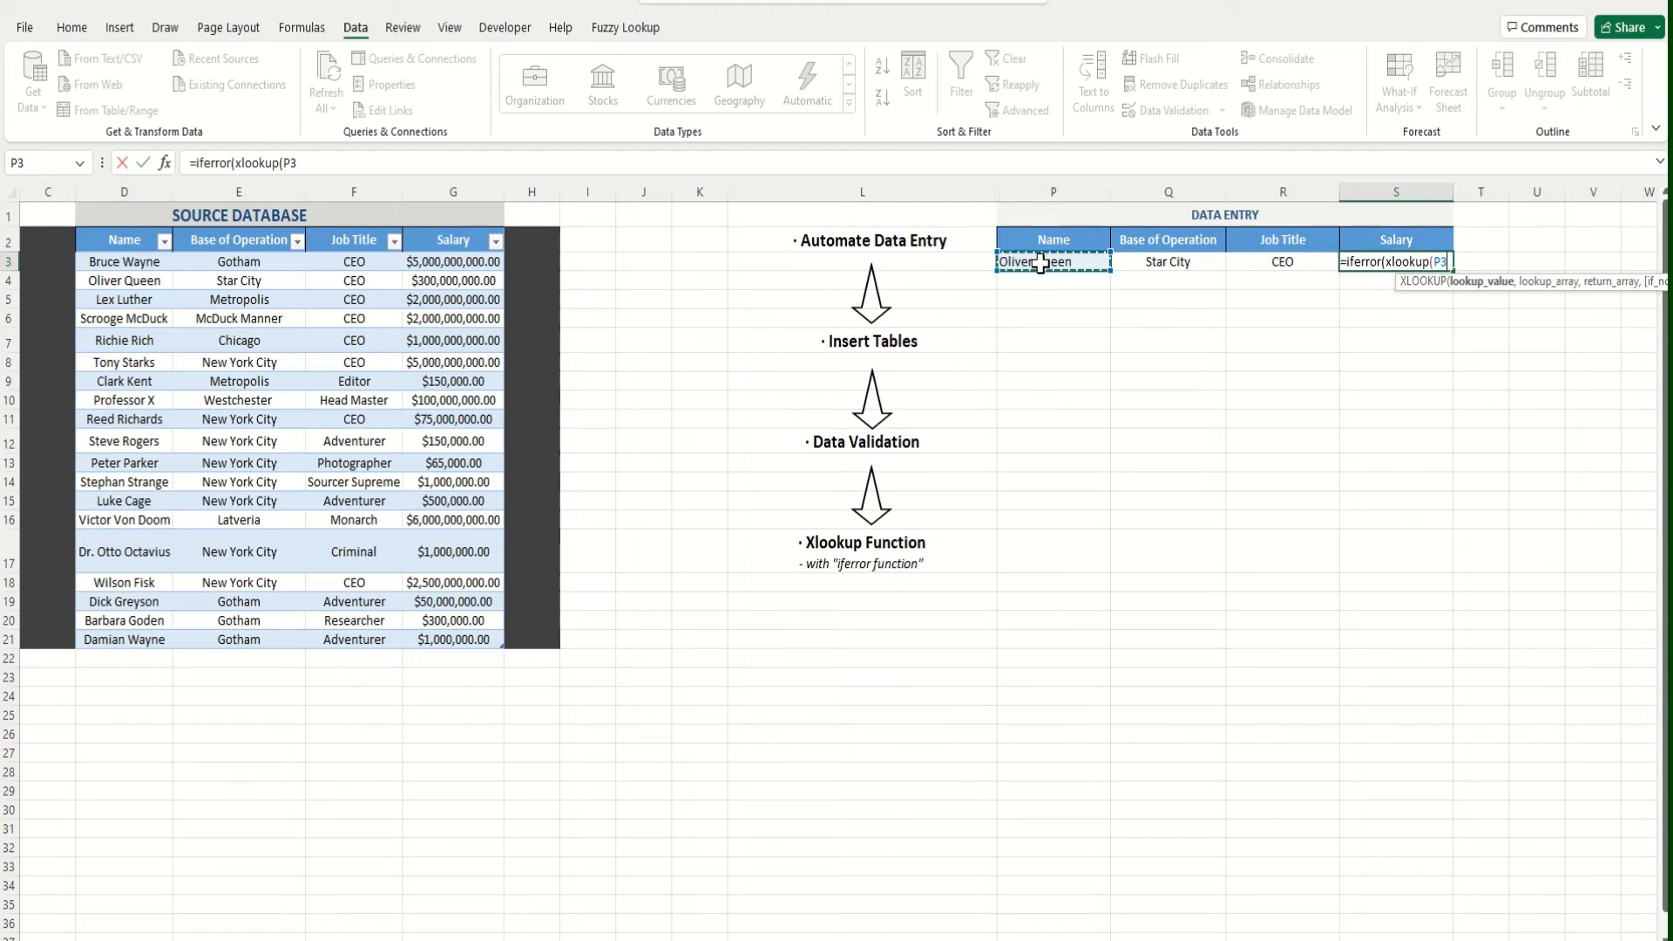
{"action": "type", "text": ","}
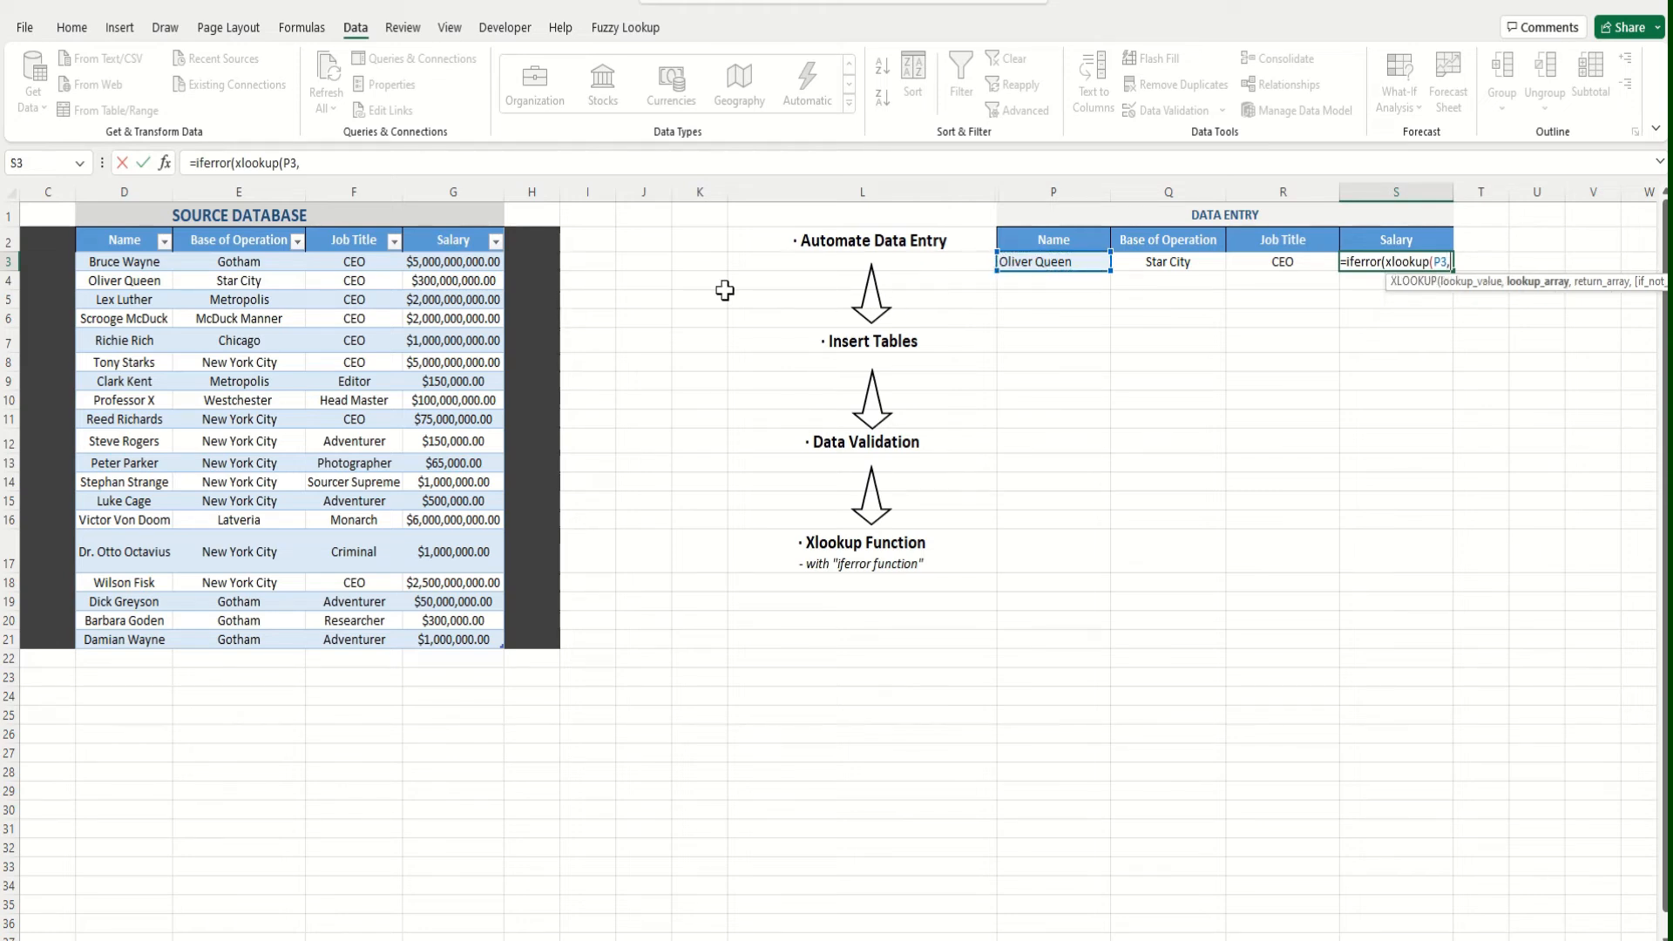
Complete the S3 formula with Table13[Name] as lookup array, Table13[Salary] as return array and "" as the error value
{"action": "left_click", "coordinate": [122, 220]}
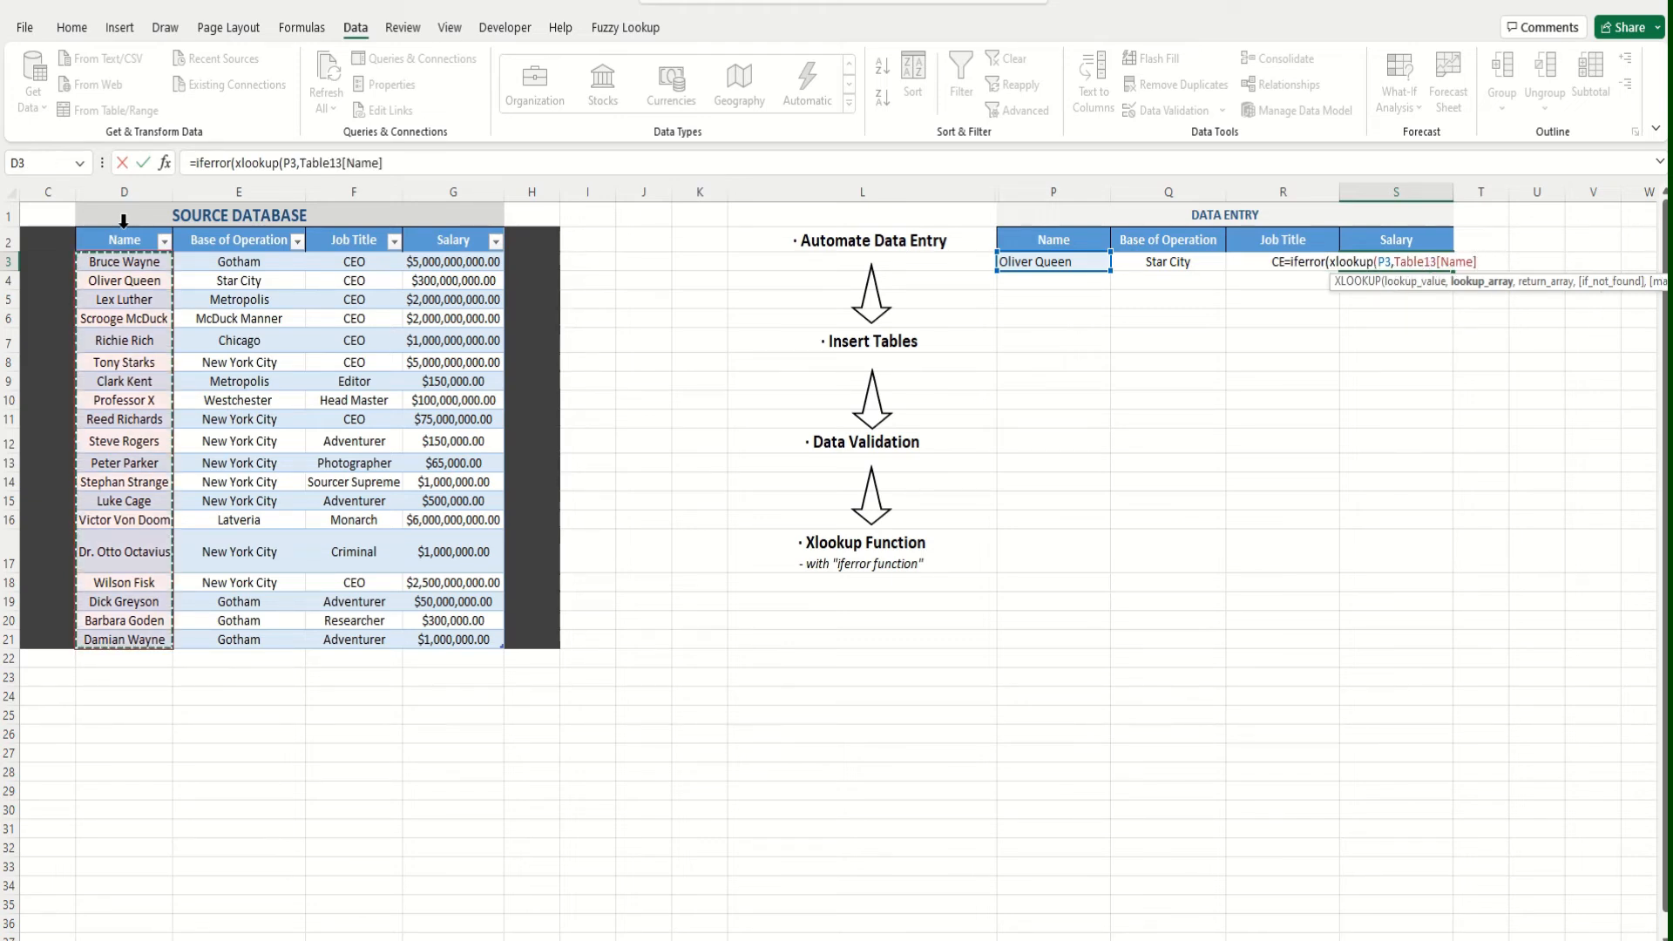
{"action": "type", "text": ","}
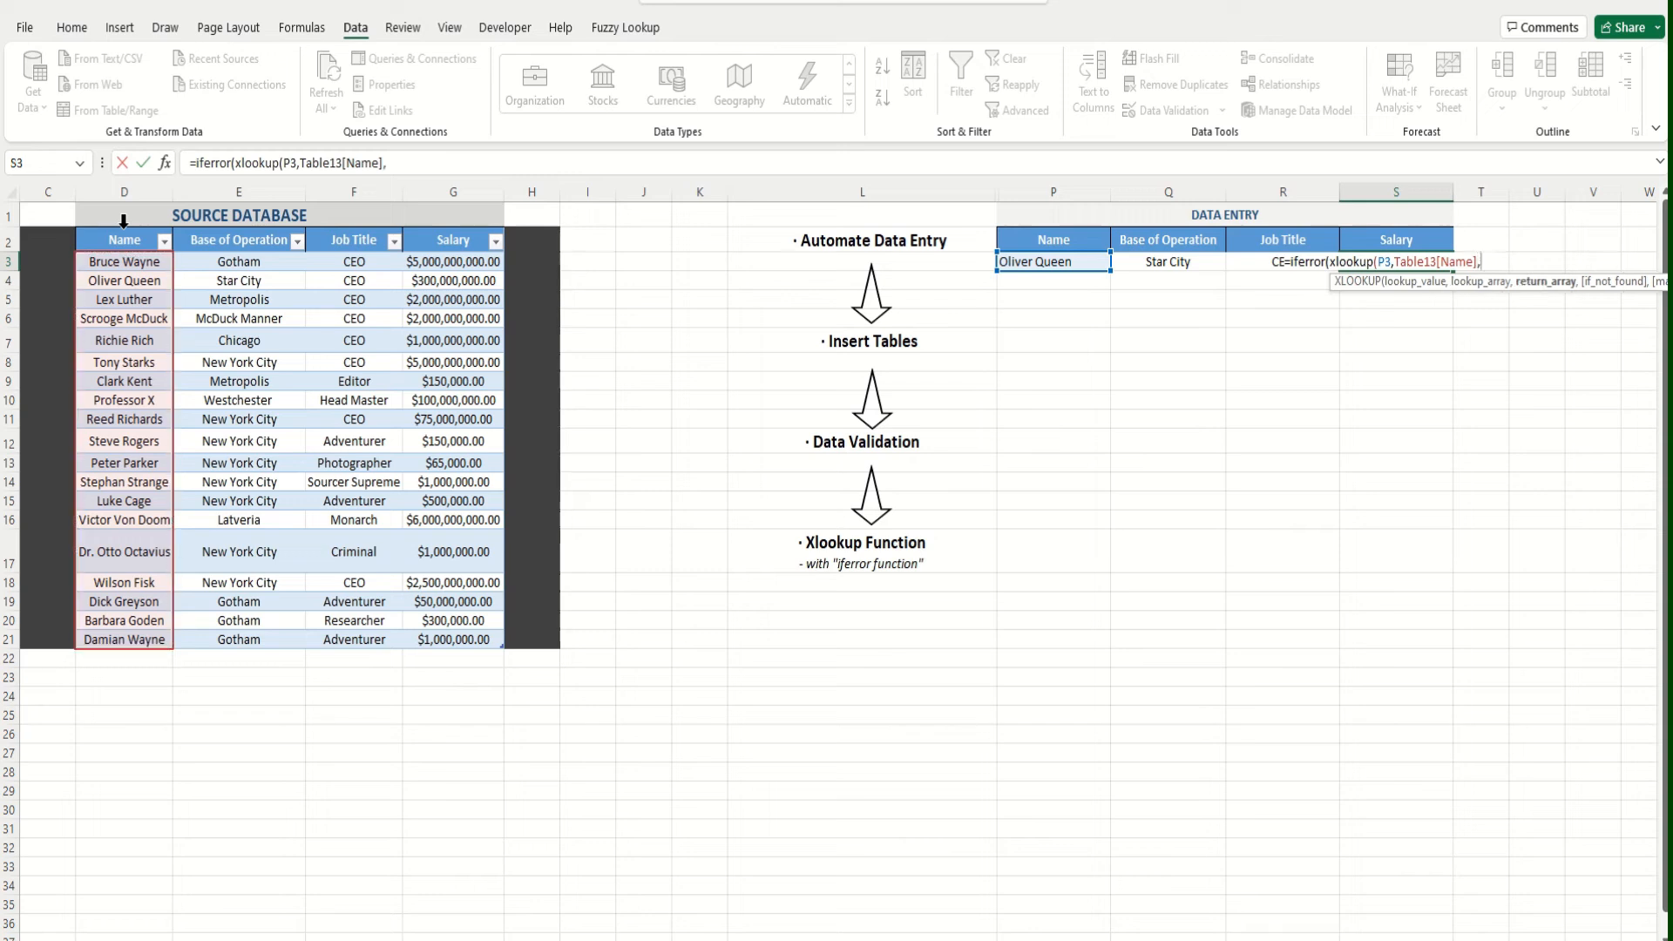
{"action": "left_click", "coordinate": [451, 224]}
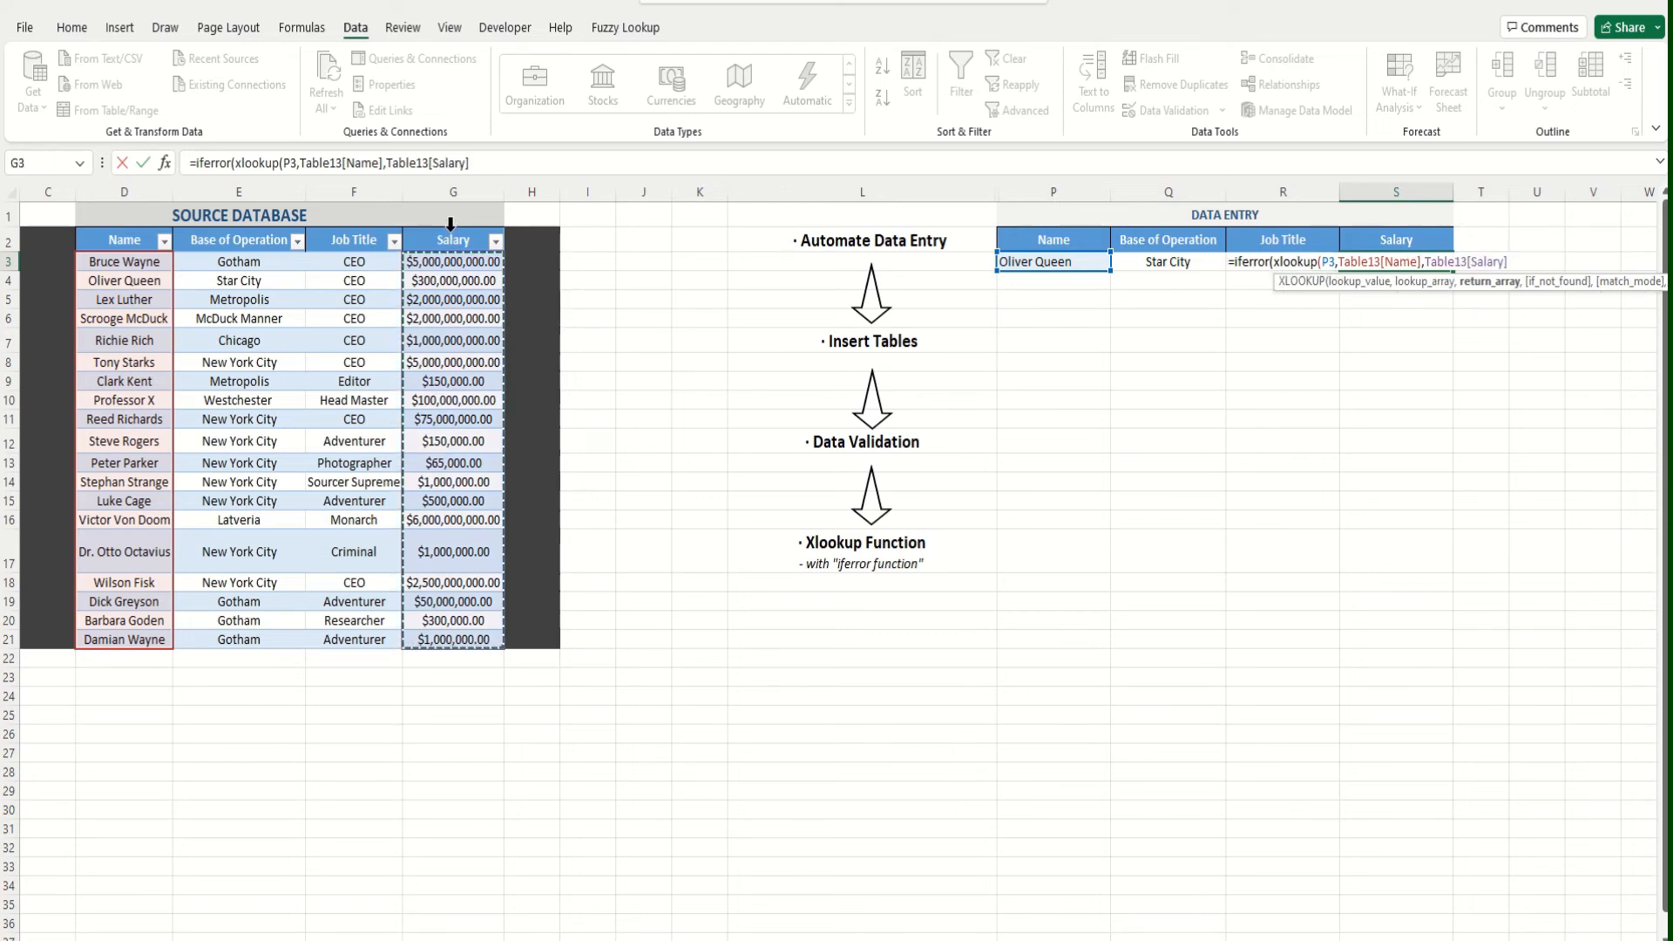
{"action": "type", "text": ")"}
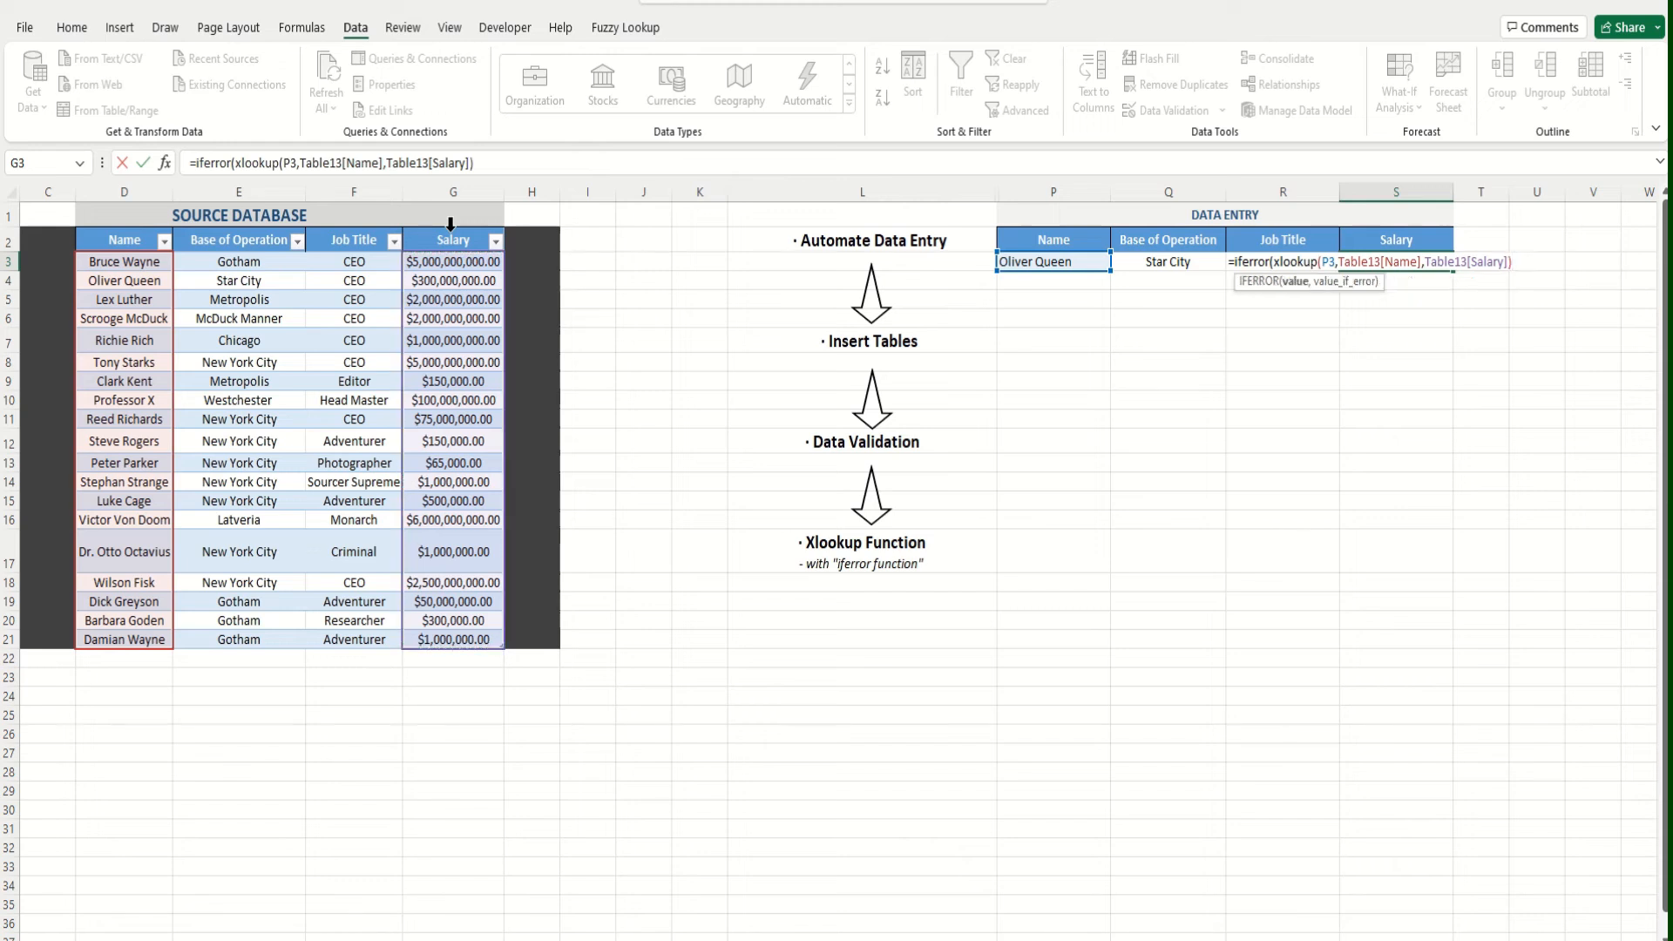
{"action": "type", "text": ","}
{"action": "type", "text": "\"\")"}
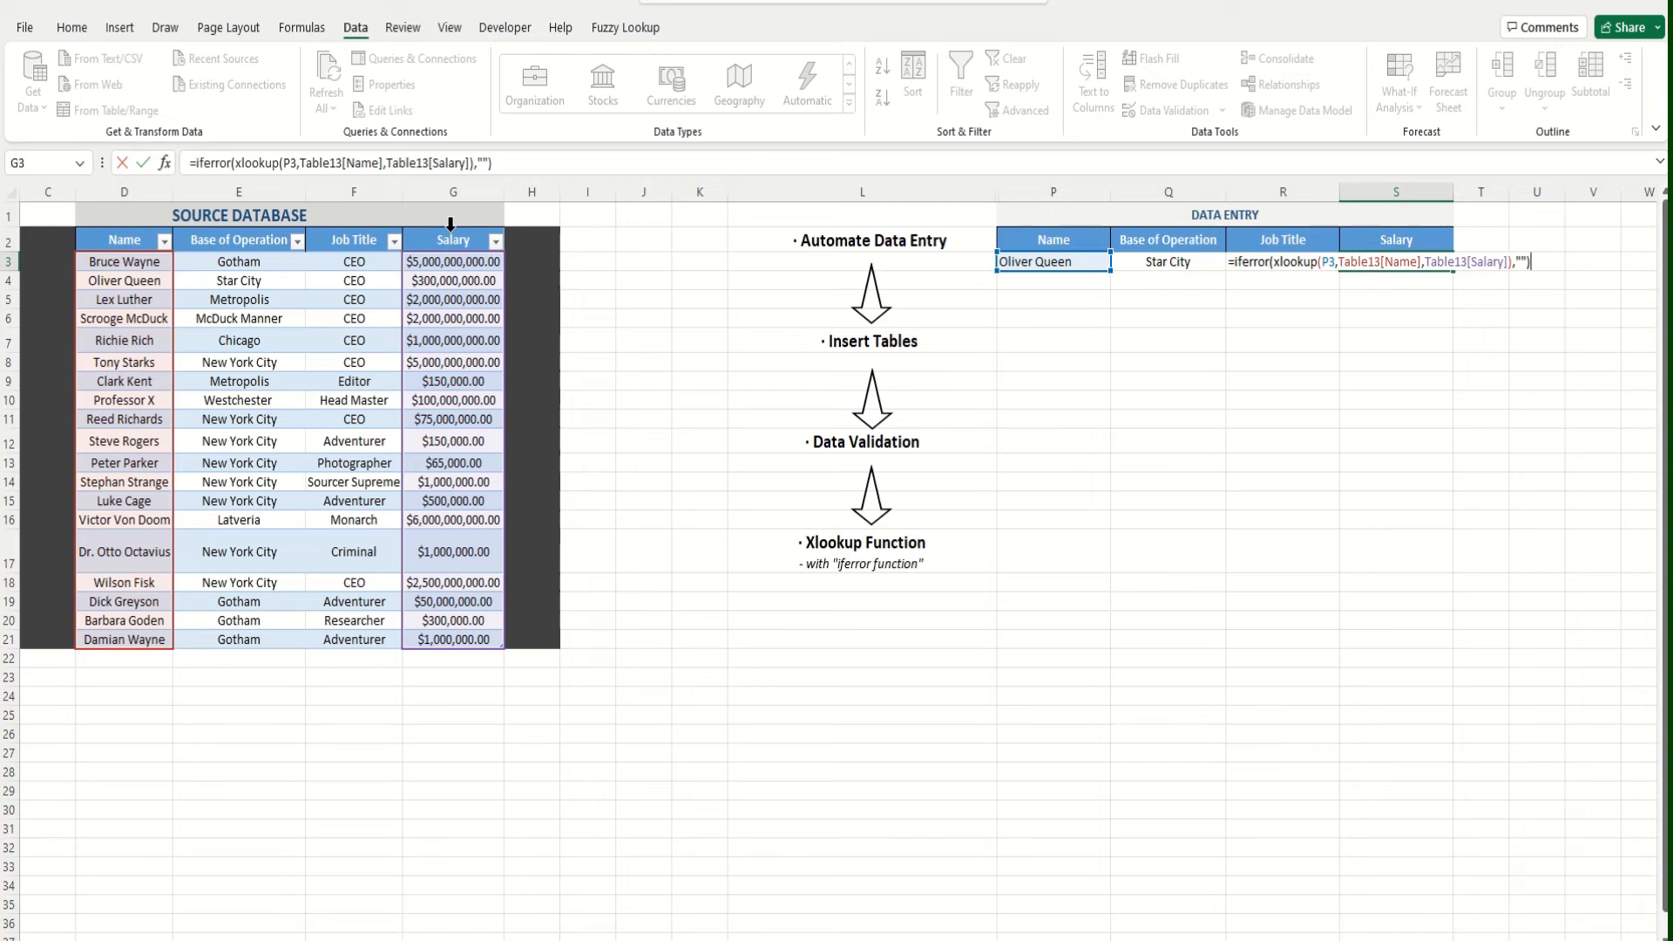
{"action": "key", "text": "Return"}
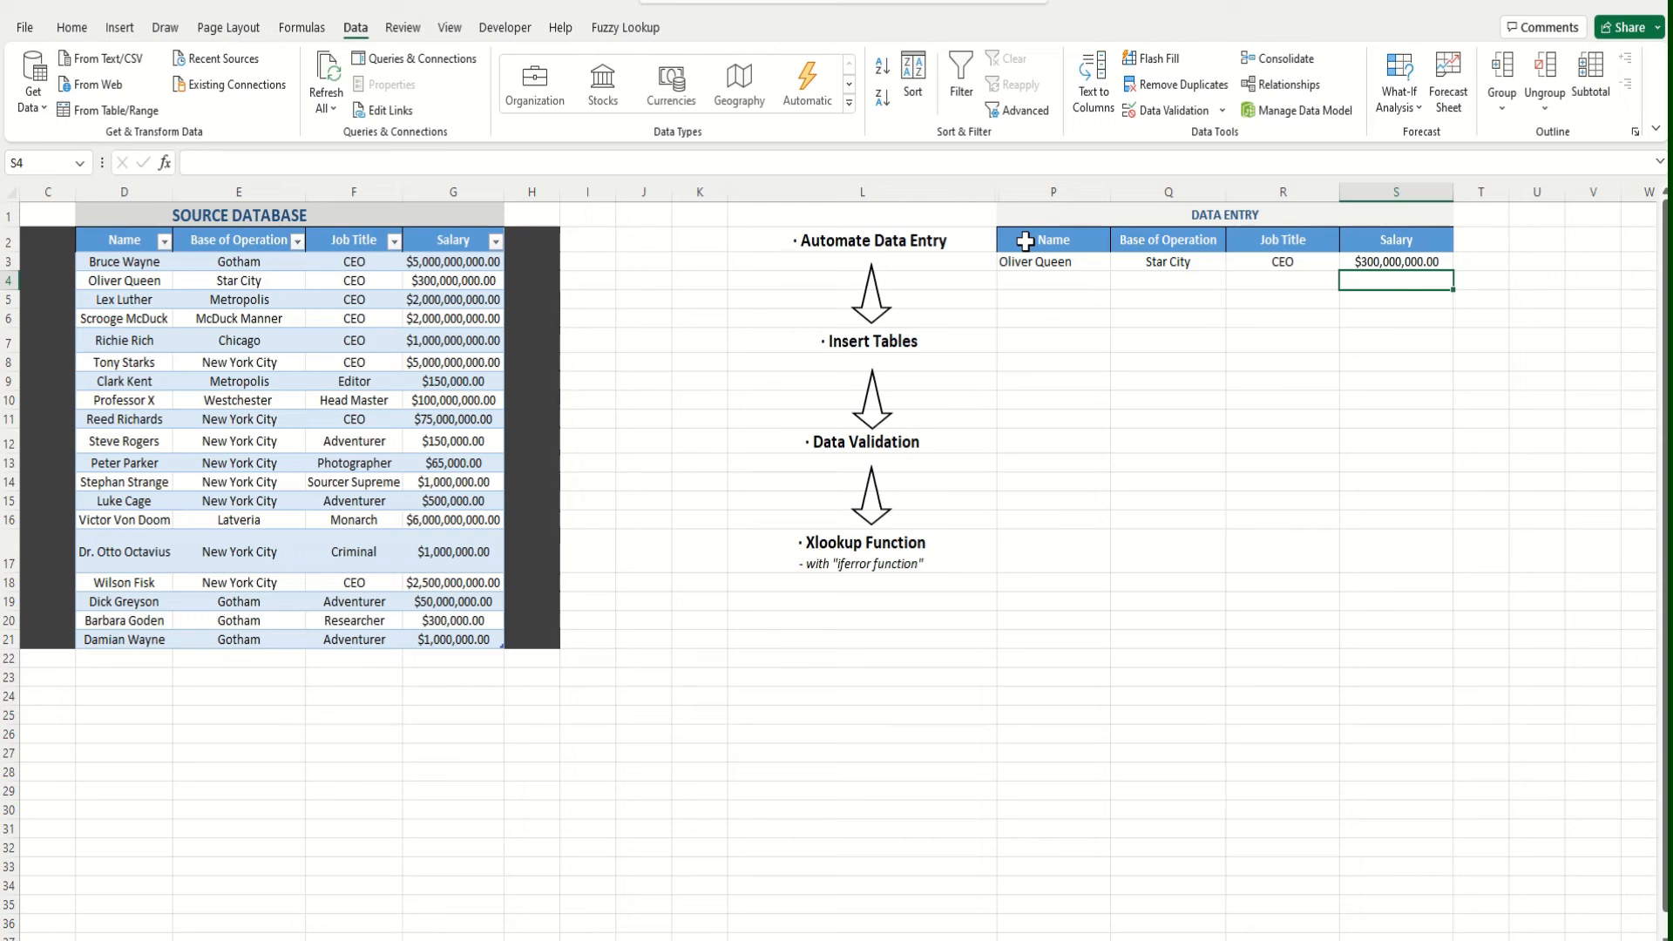
Convert the data entry range P2:S3 into a table with headers
{"action": "left_click_drag", "start_coordinate": [1025, 242], "coordinate": [1359, 256]}
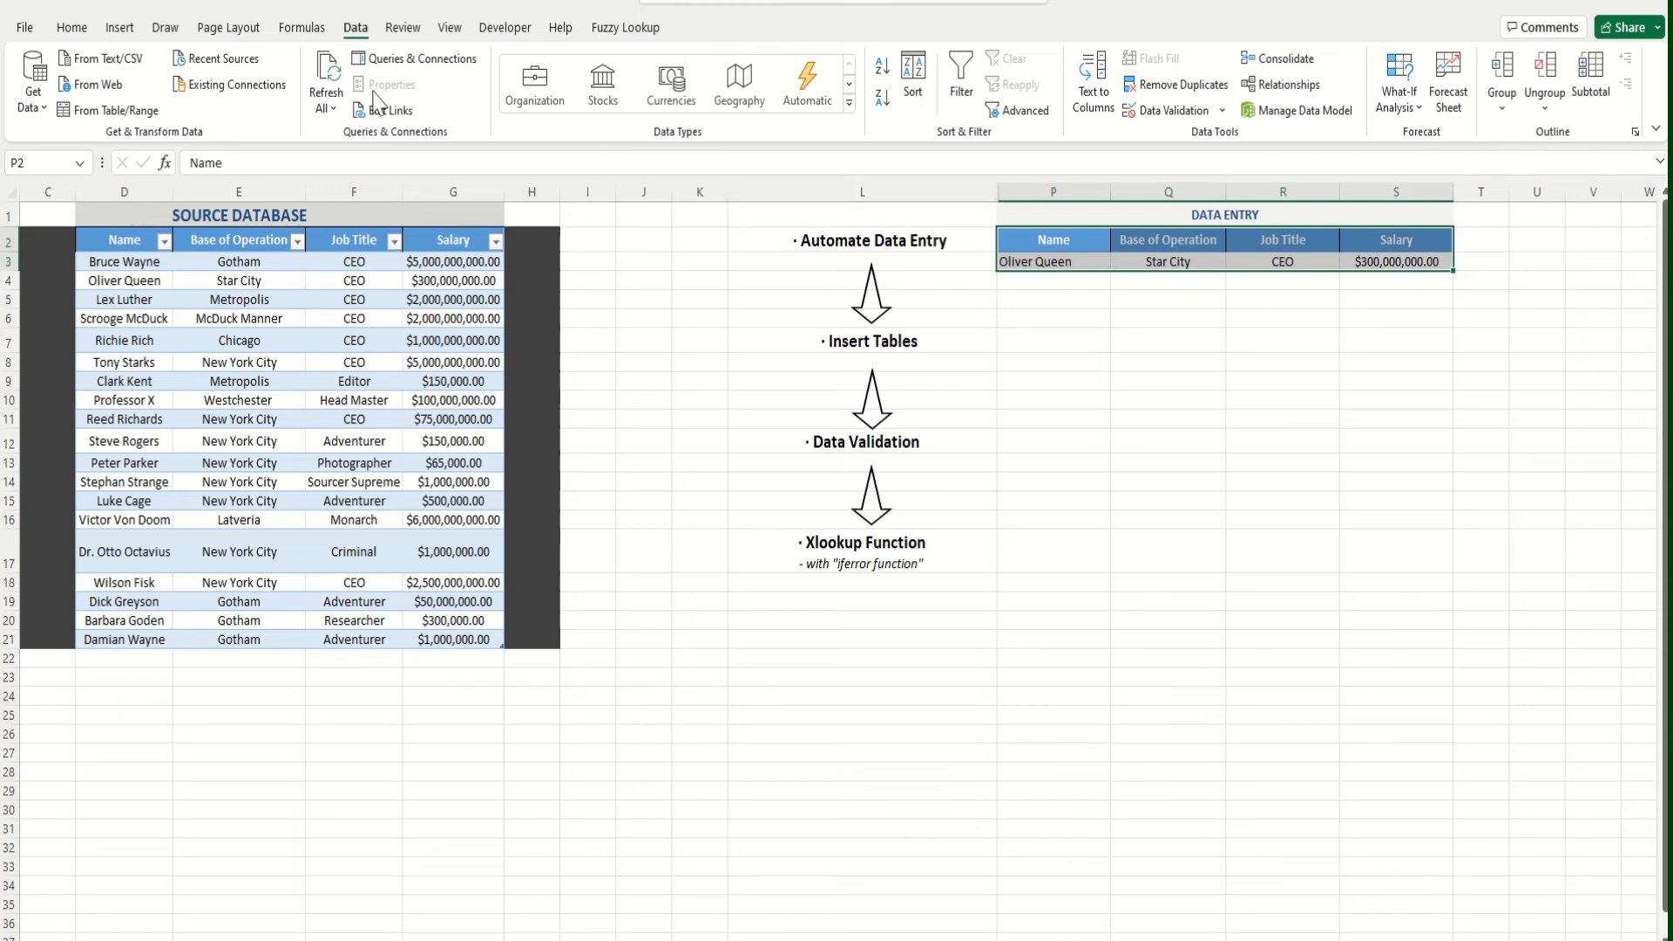
{"action": "left_click", "coordinate": [121, 31]}
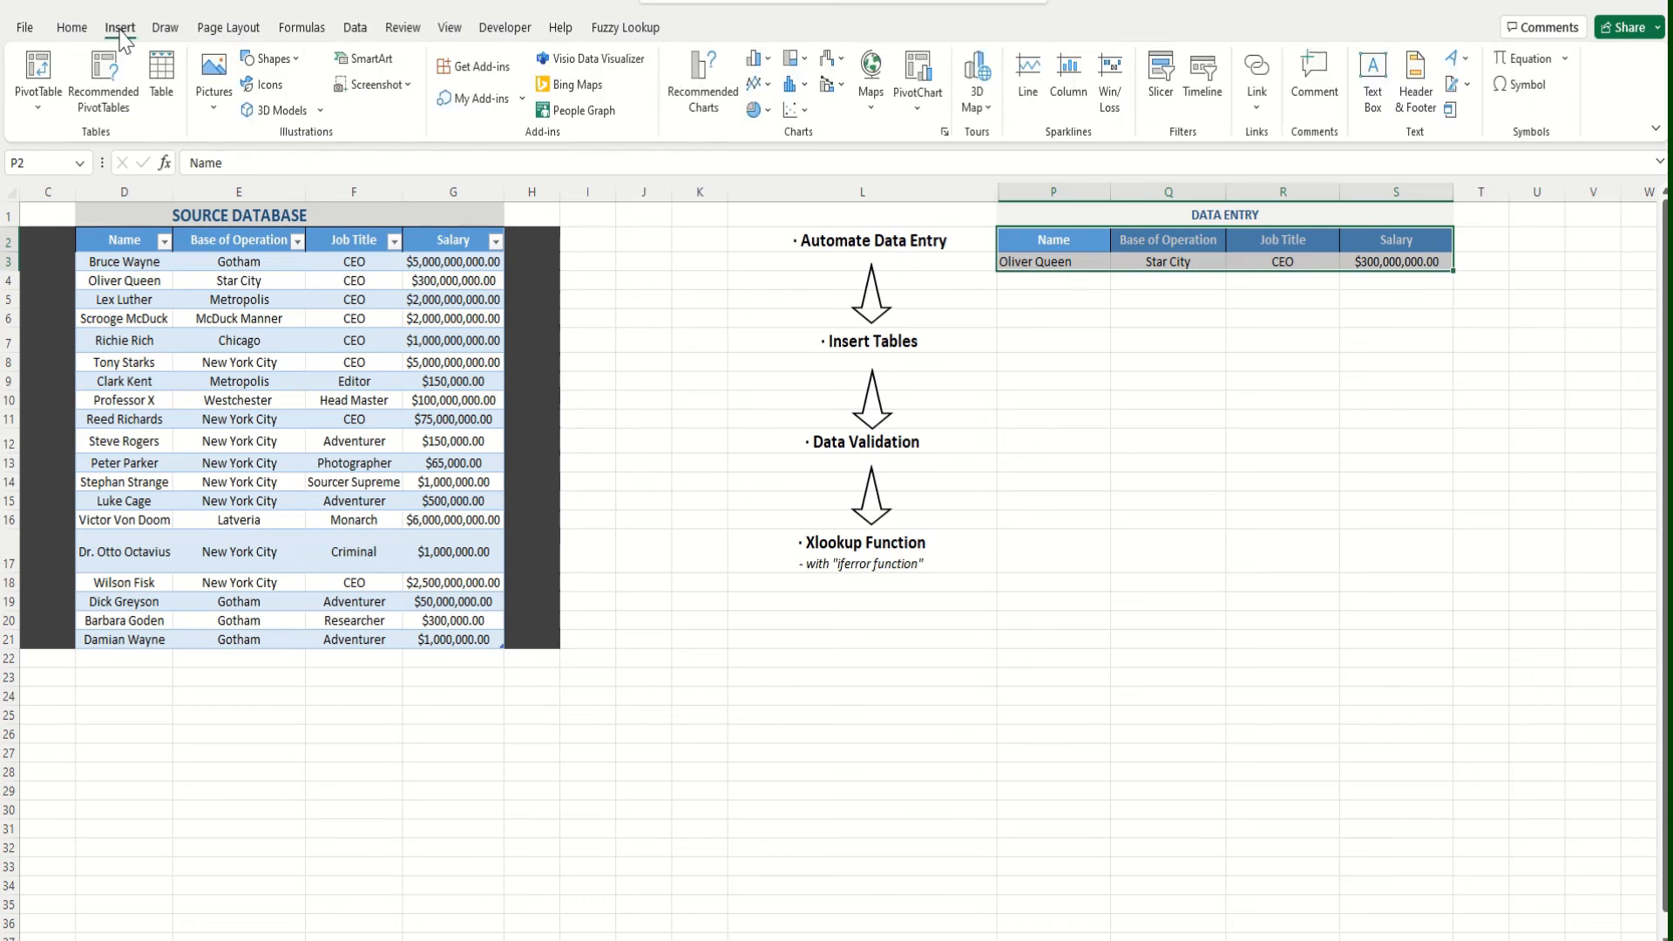
{"action": "left_click", "coordinate": [161, 91]}
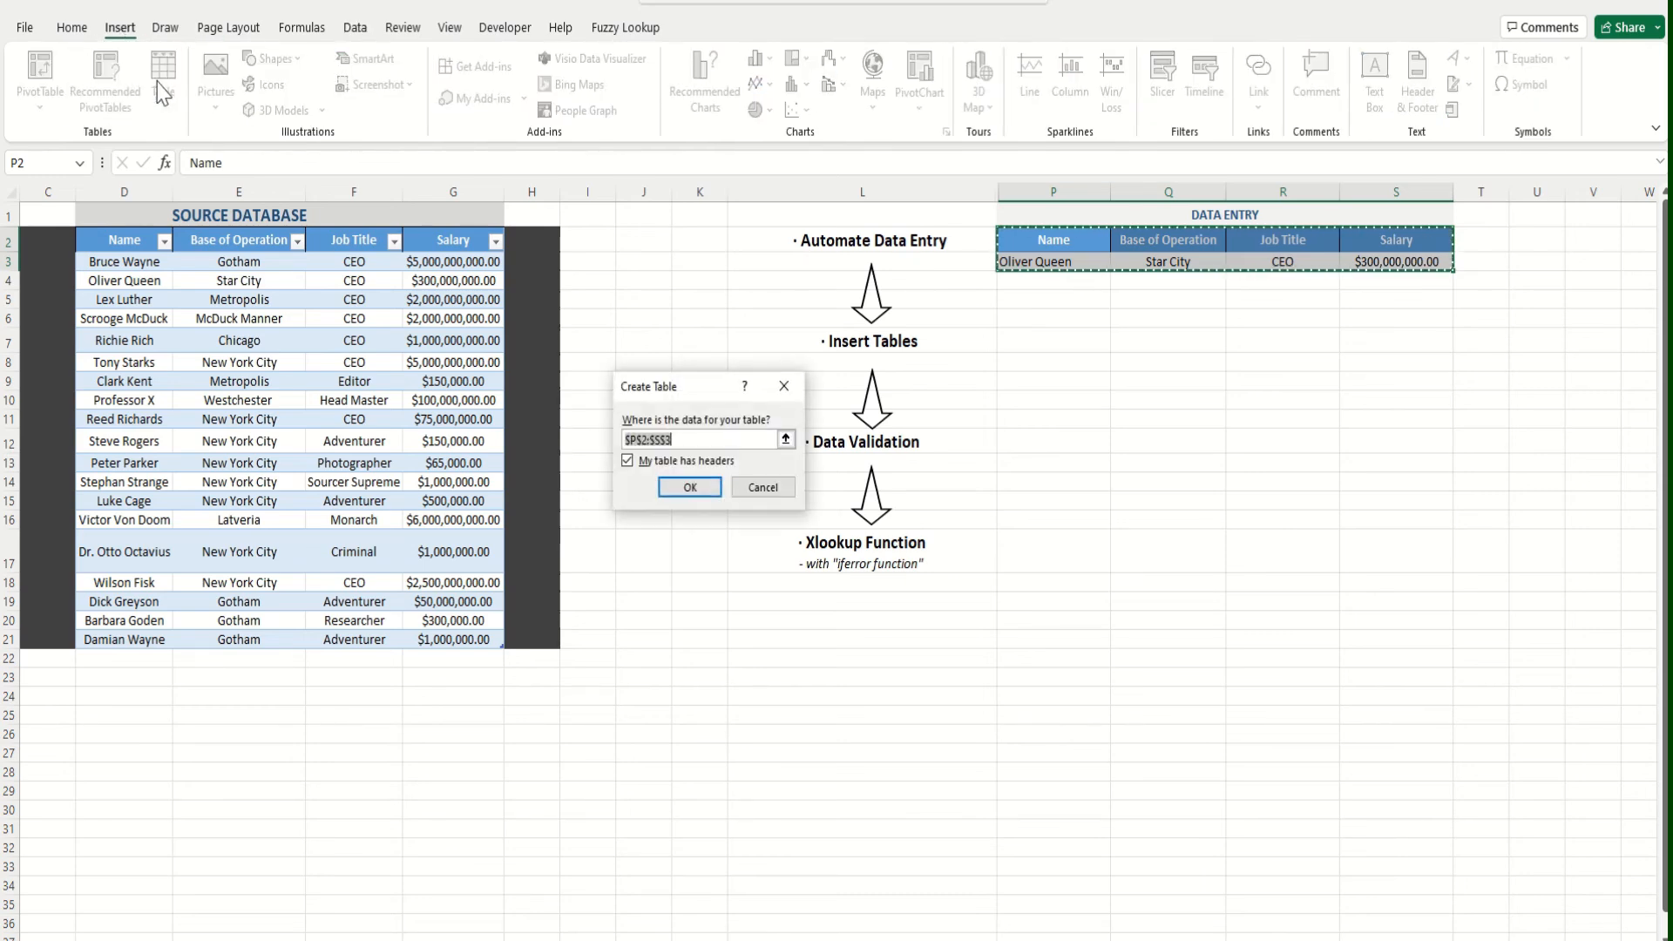
{"action": "left_click", "coordinate": [681, 491]}
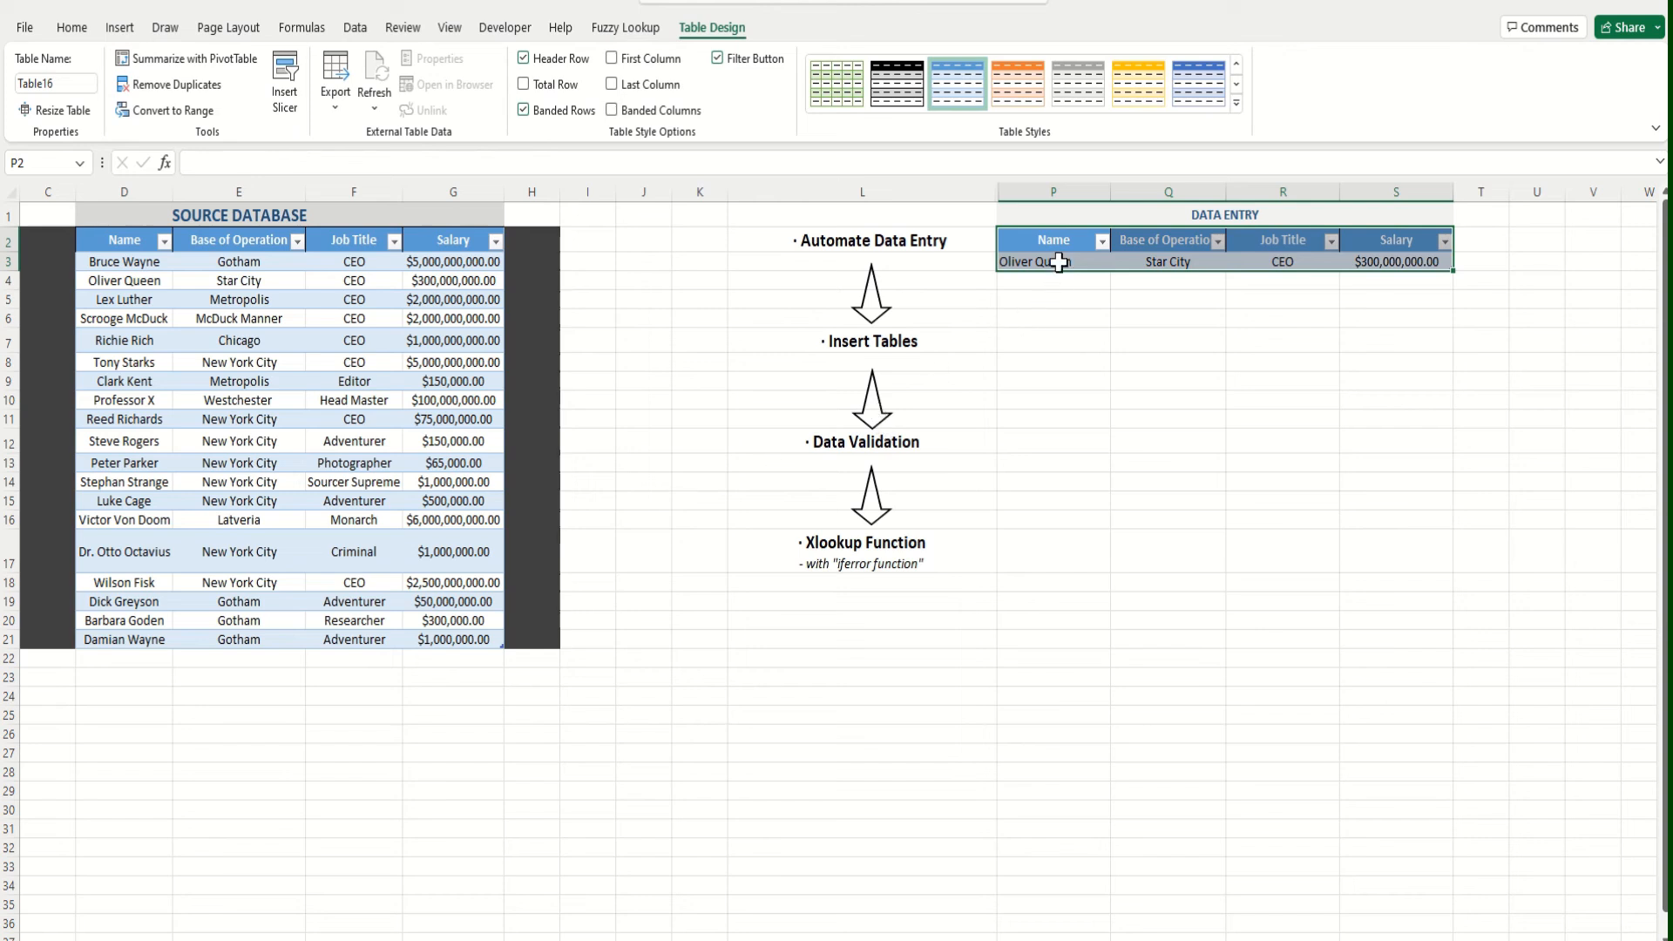
{"action": "left_click", "coordinate": [1058, 263]}
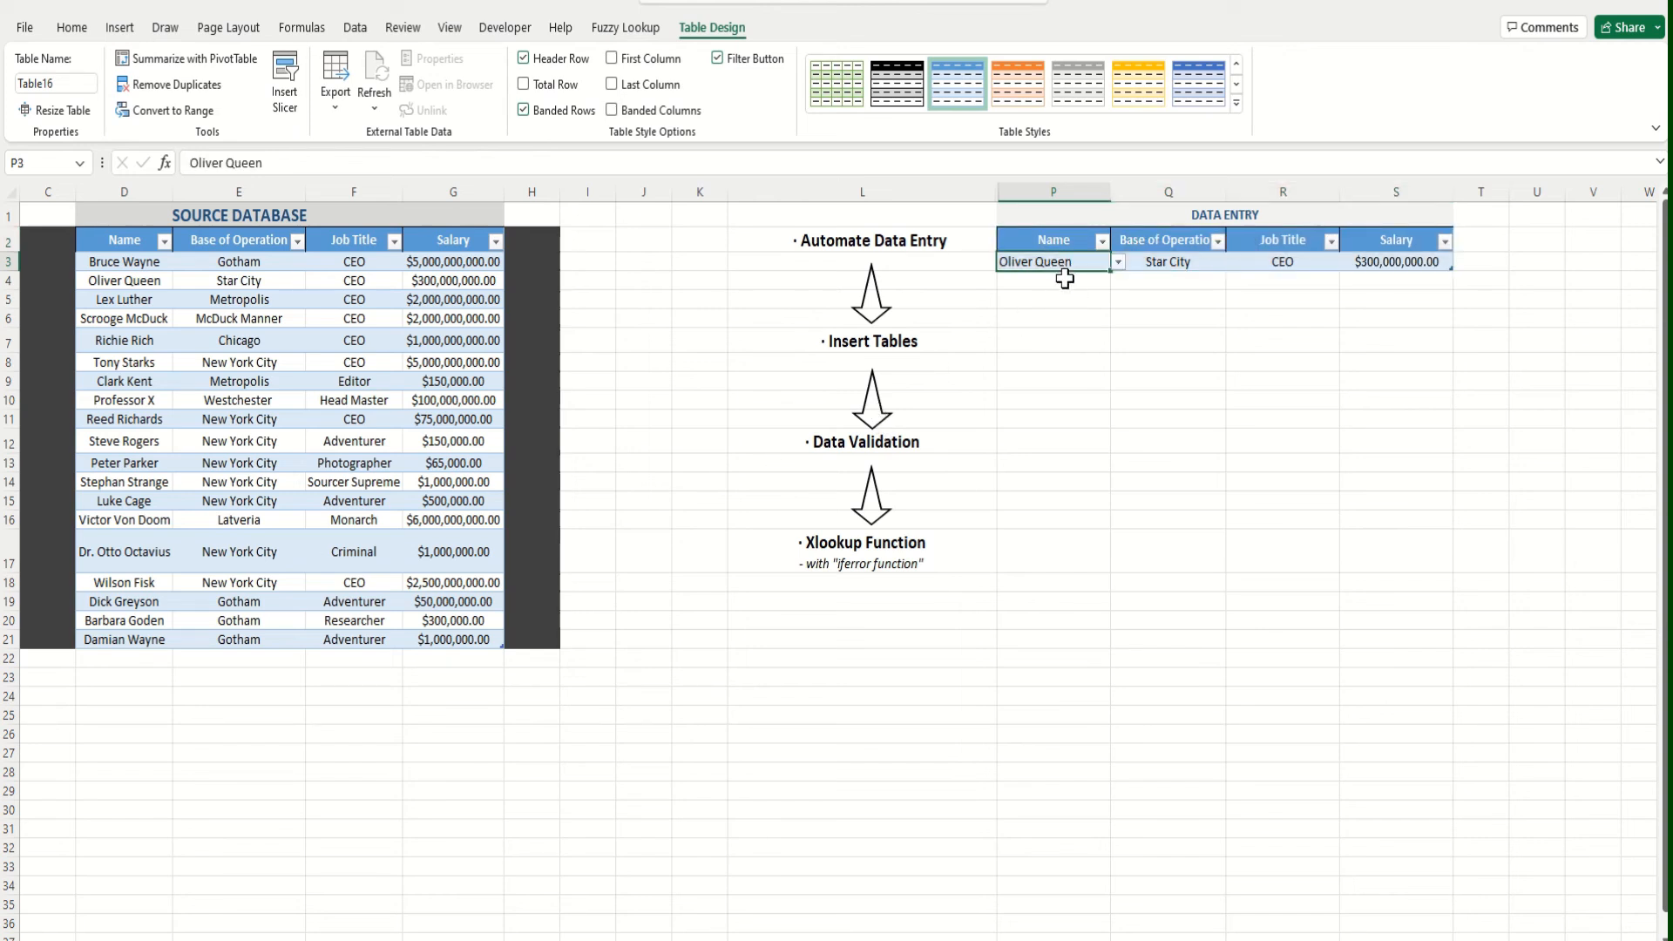
Add a second data entry row by choosing the third listed name from the dropdown in P4
{"action": "left_click", "coordinate": [1065, 282]}
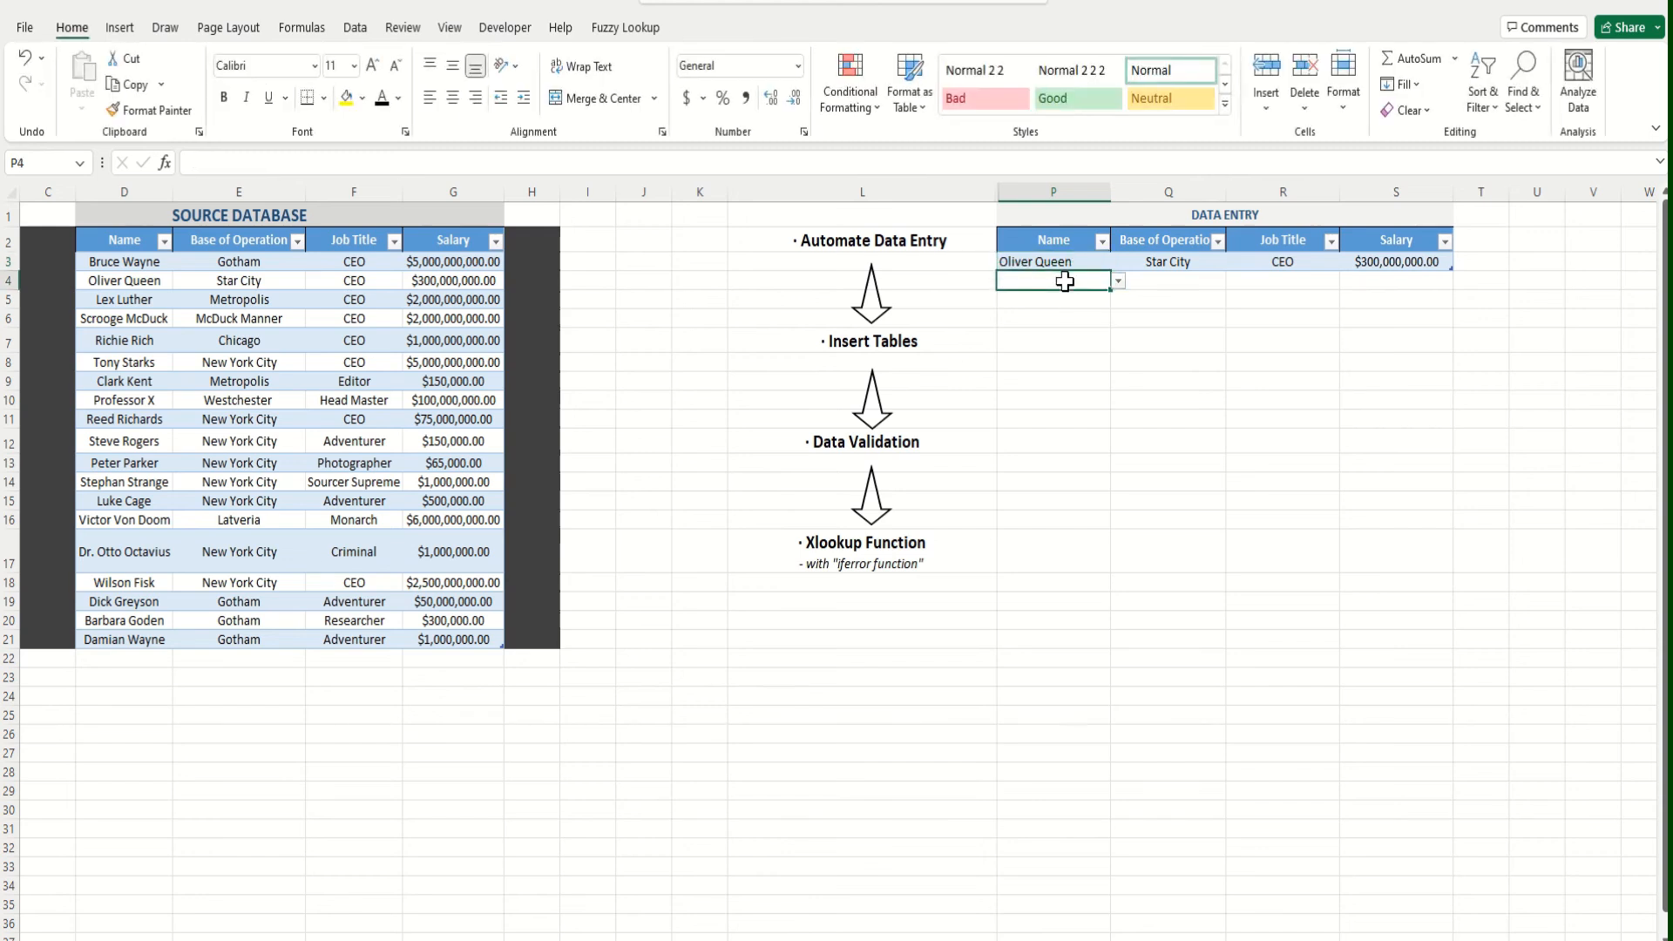
{"action": "left_click", "coordinate": [1117, 281]}
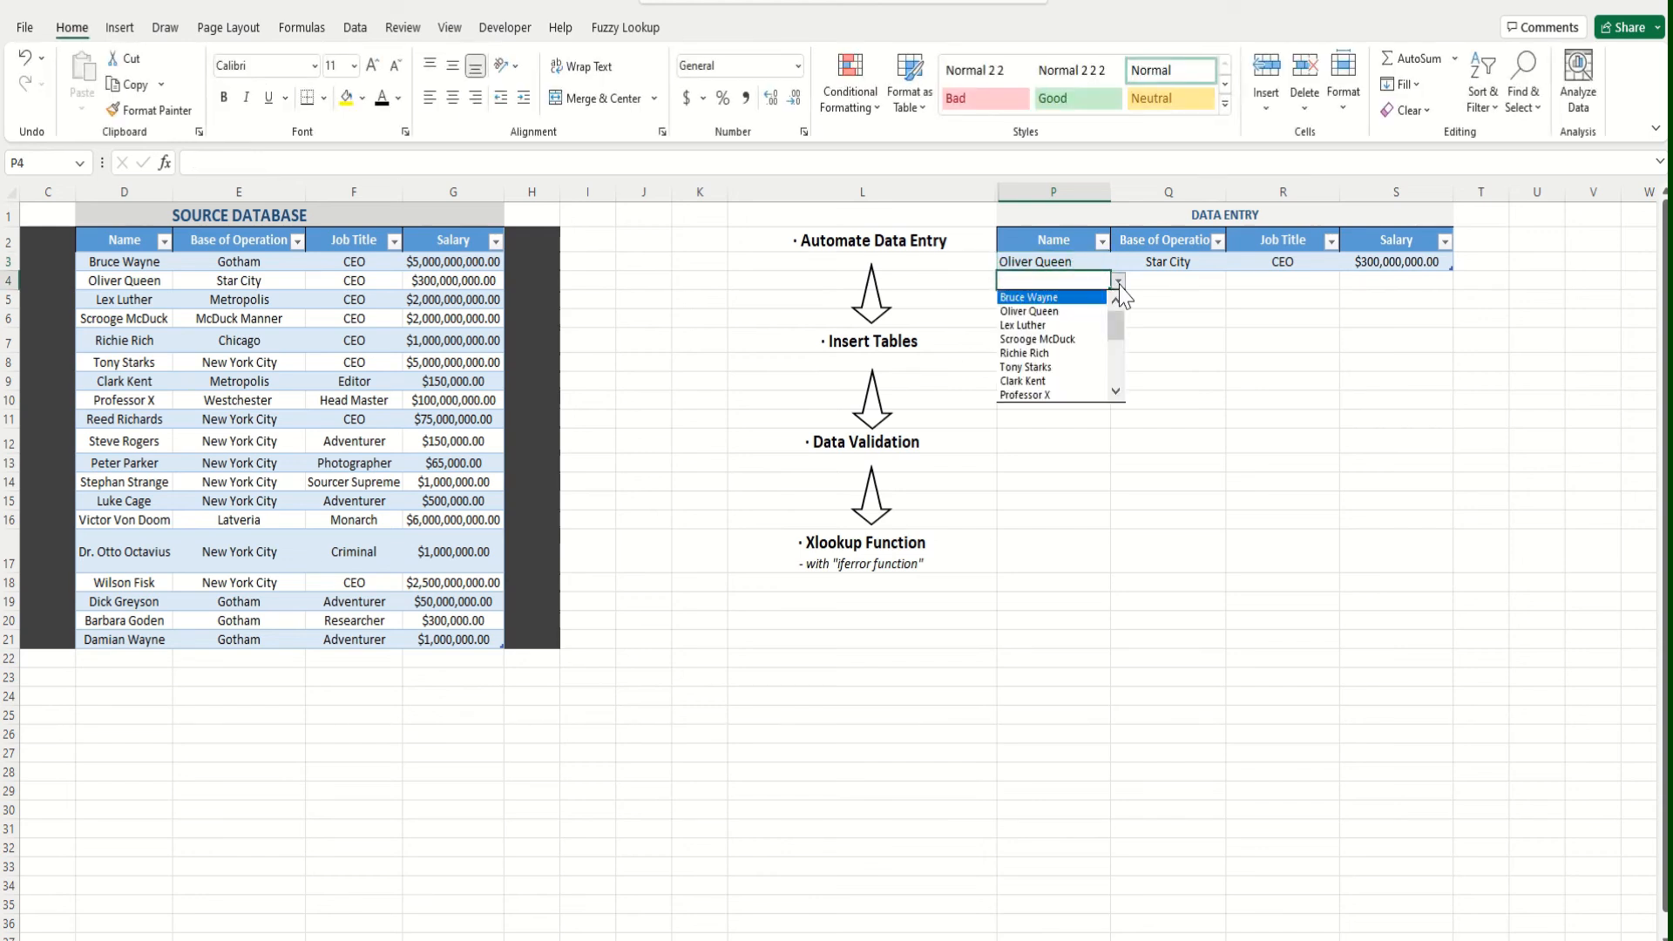
{"action": "left_click", "coordinate": [1062, 327]}
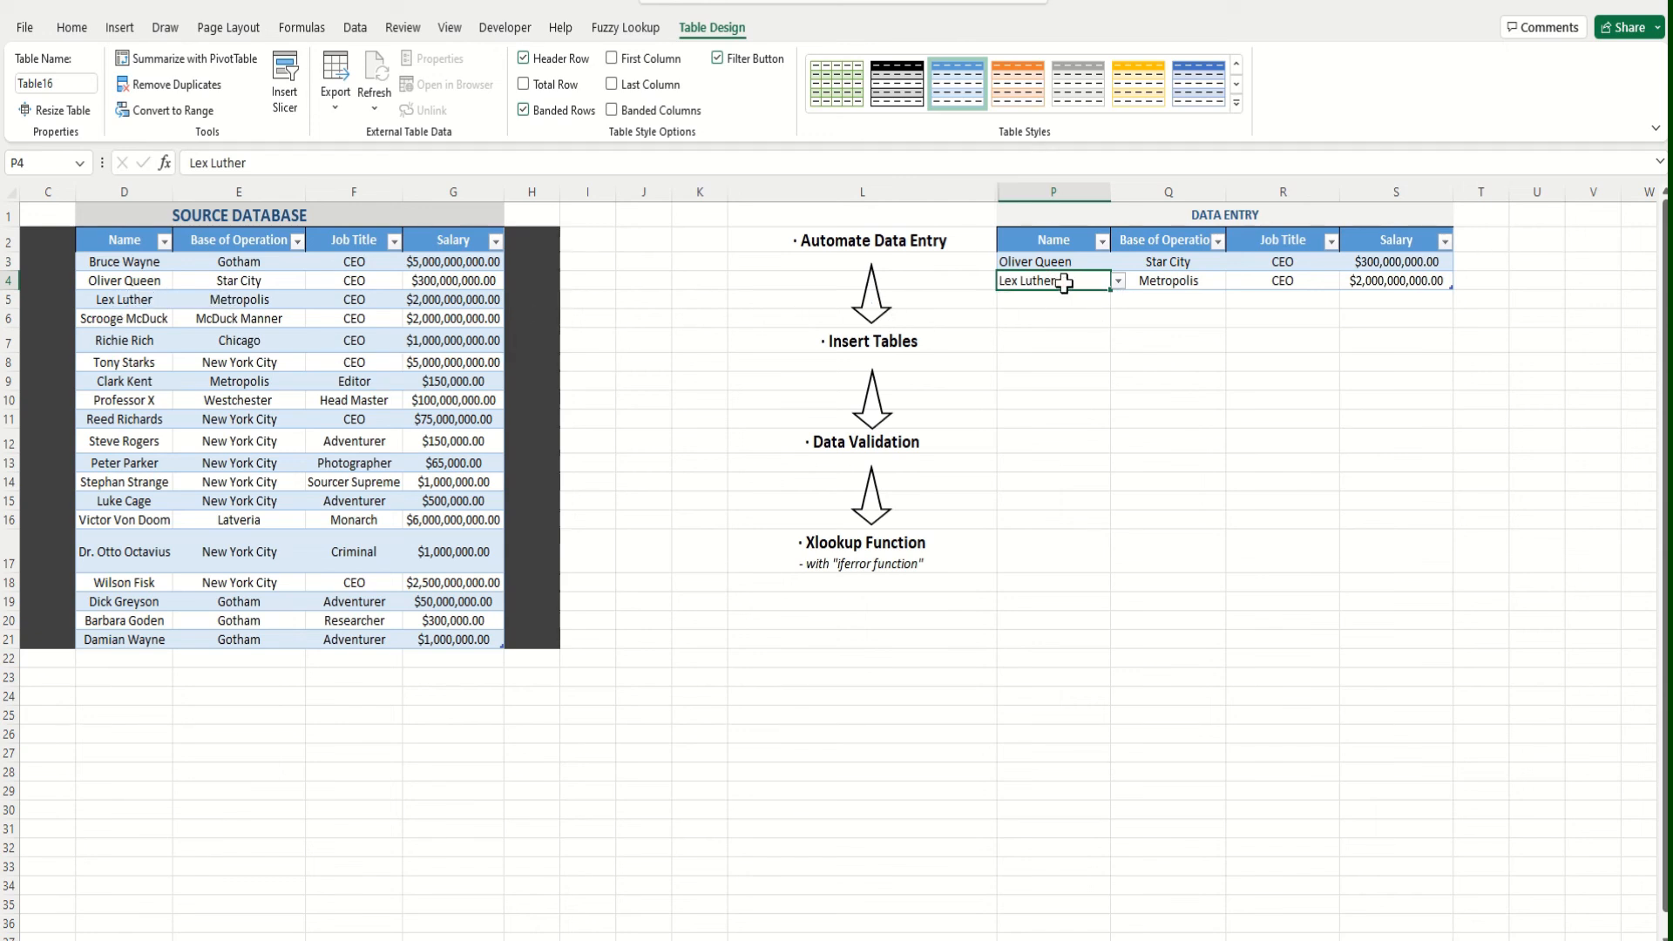
{"action": "left_click", "coordinate": [1118, 280]}
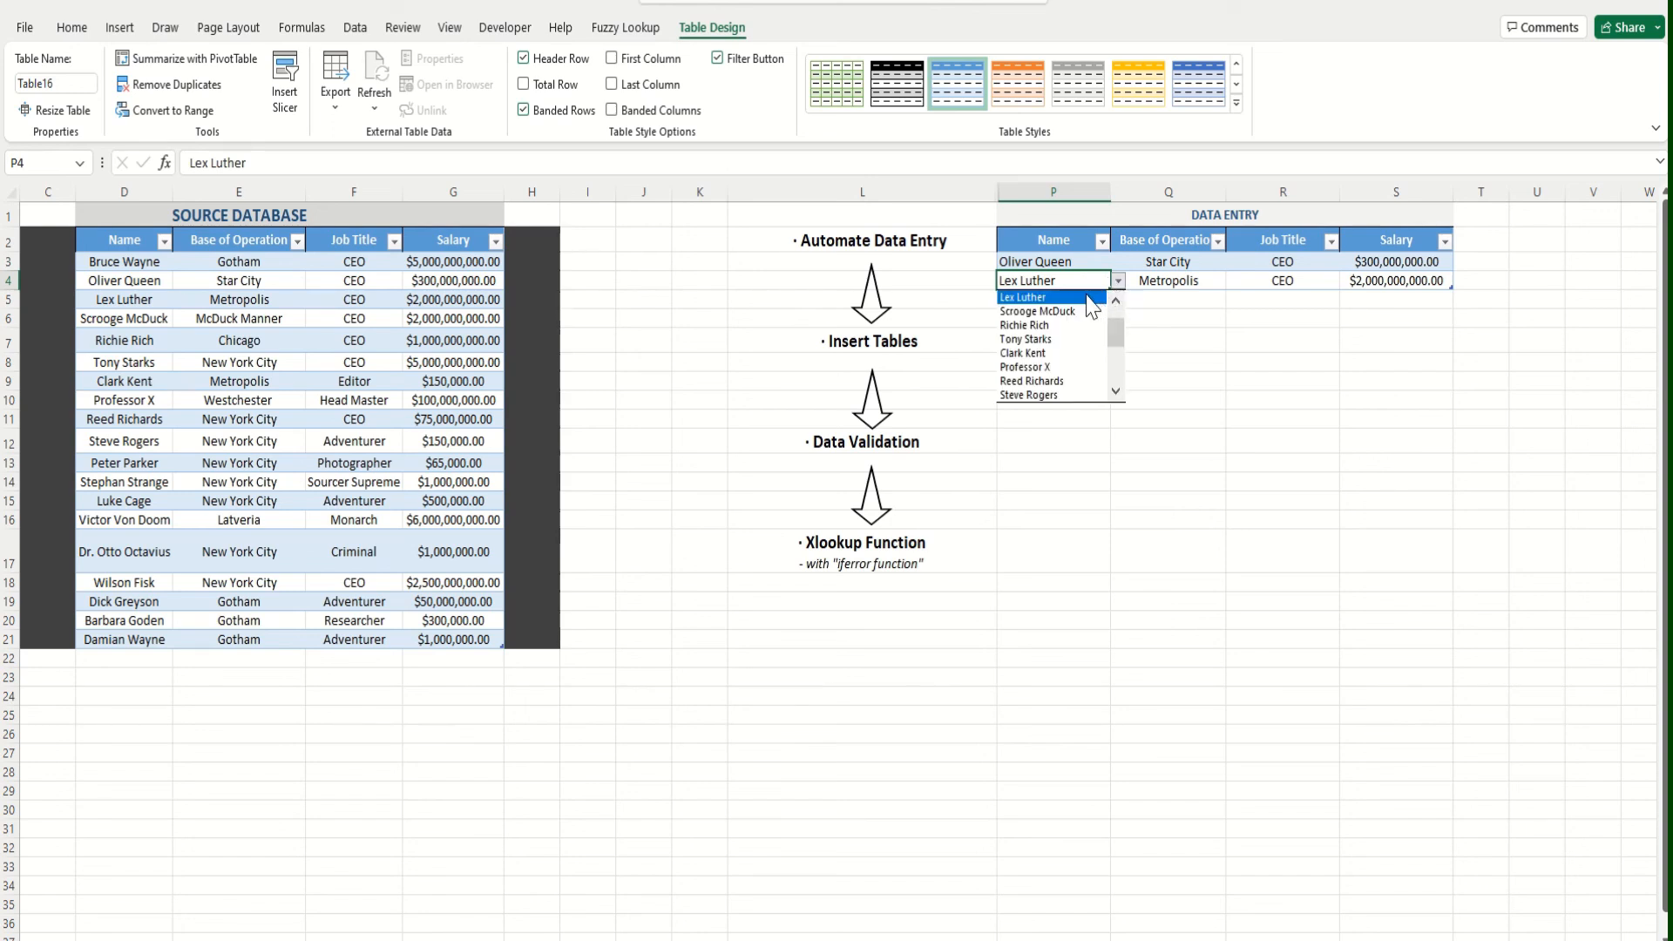
{"action": "left_click", "coordinate": [1087, 297]}
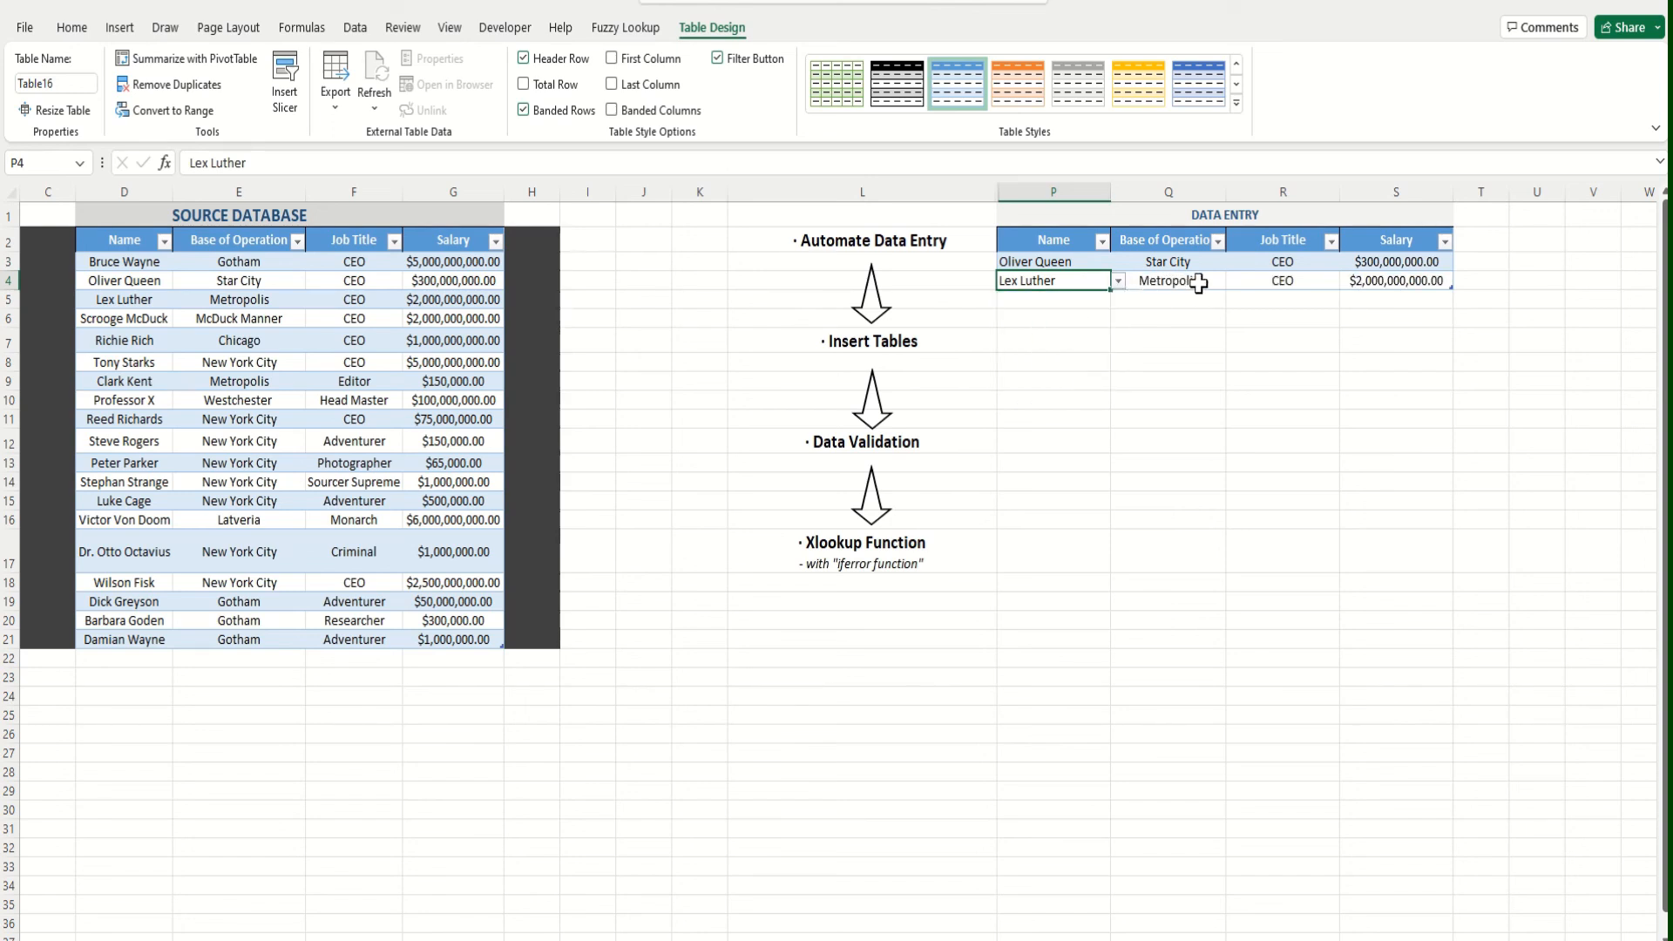
Add two more data entry rows by choosing the fifth listed name in P5 and the seventh listed name in P6
{"action": "left_click", "coordinate": [1067, 300]}
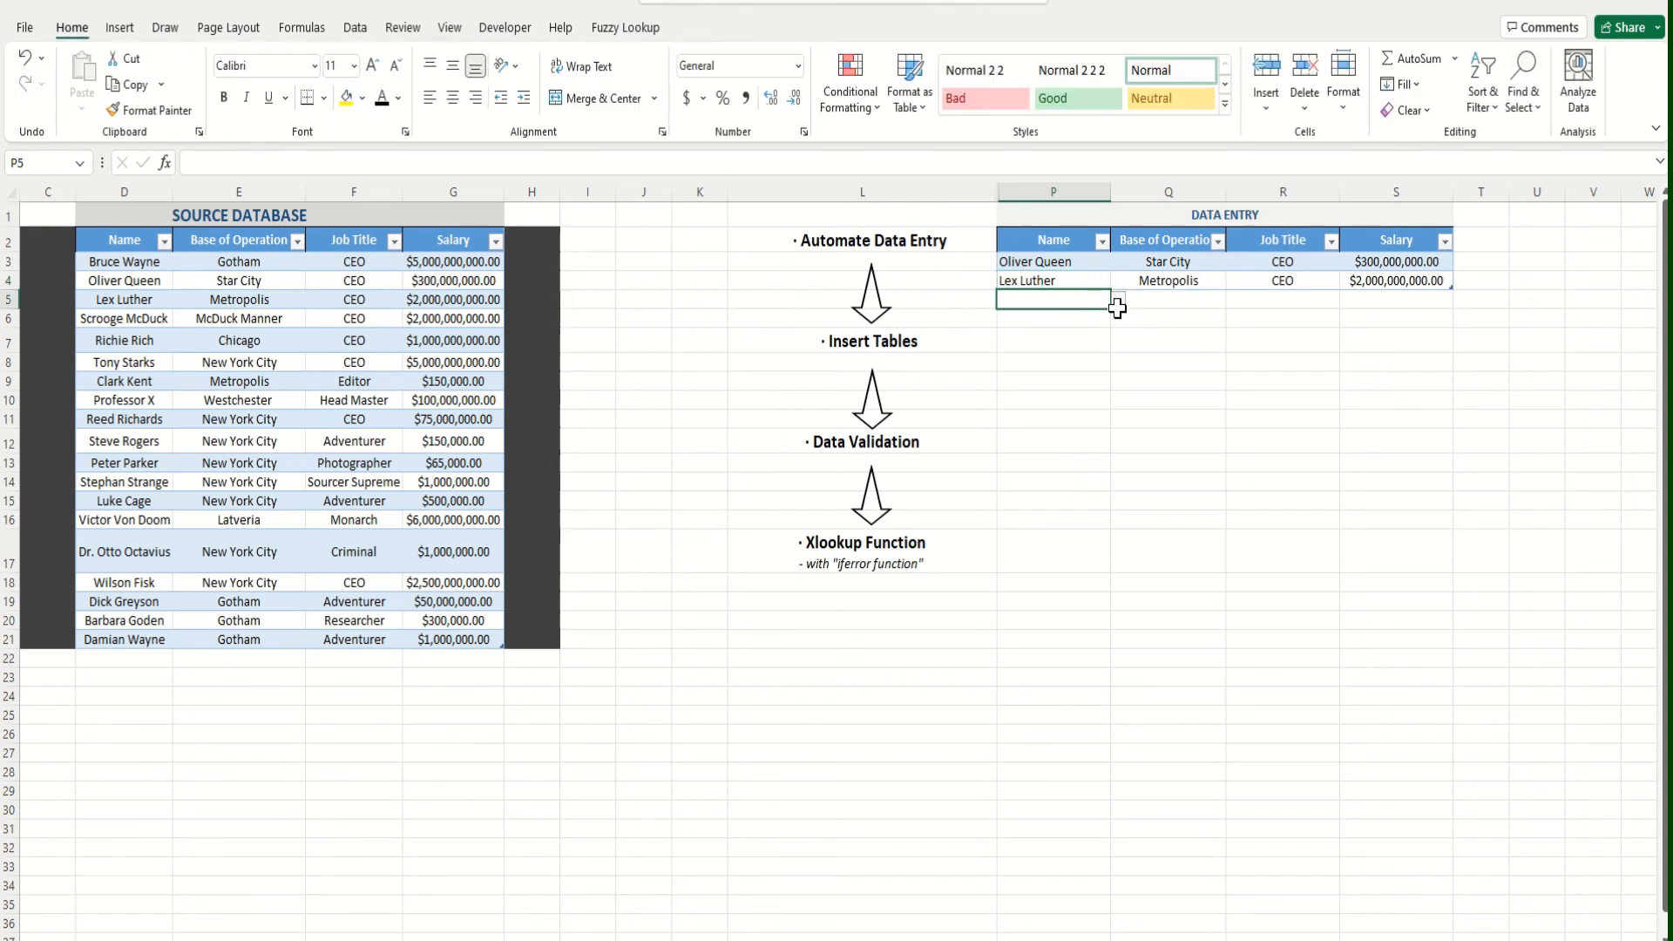
{"action": "left_click", "coordinate": [1119, 302]}
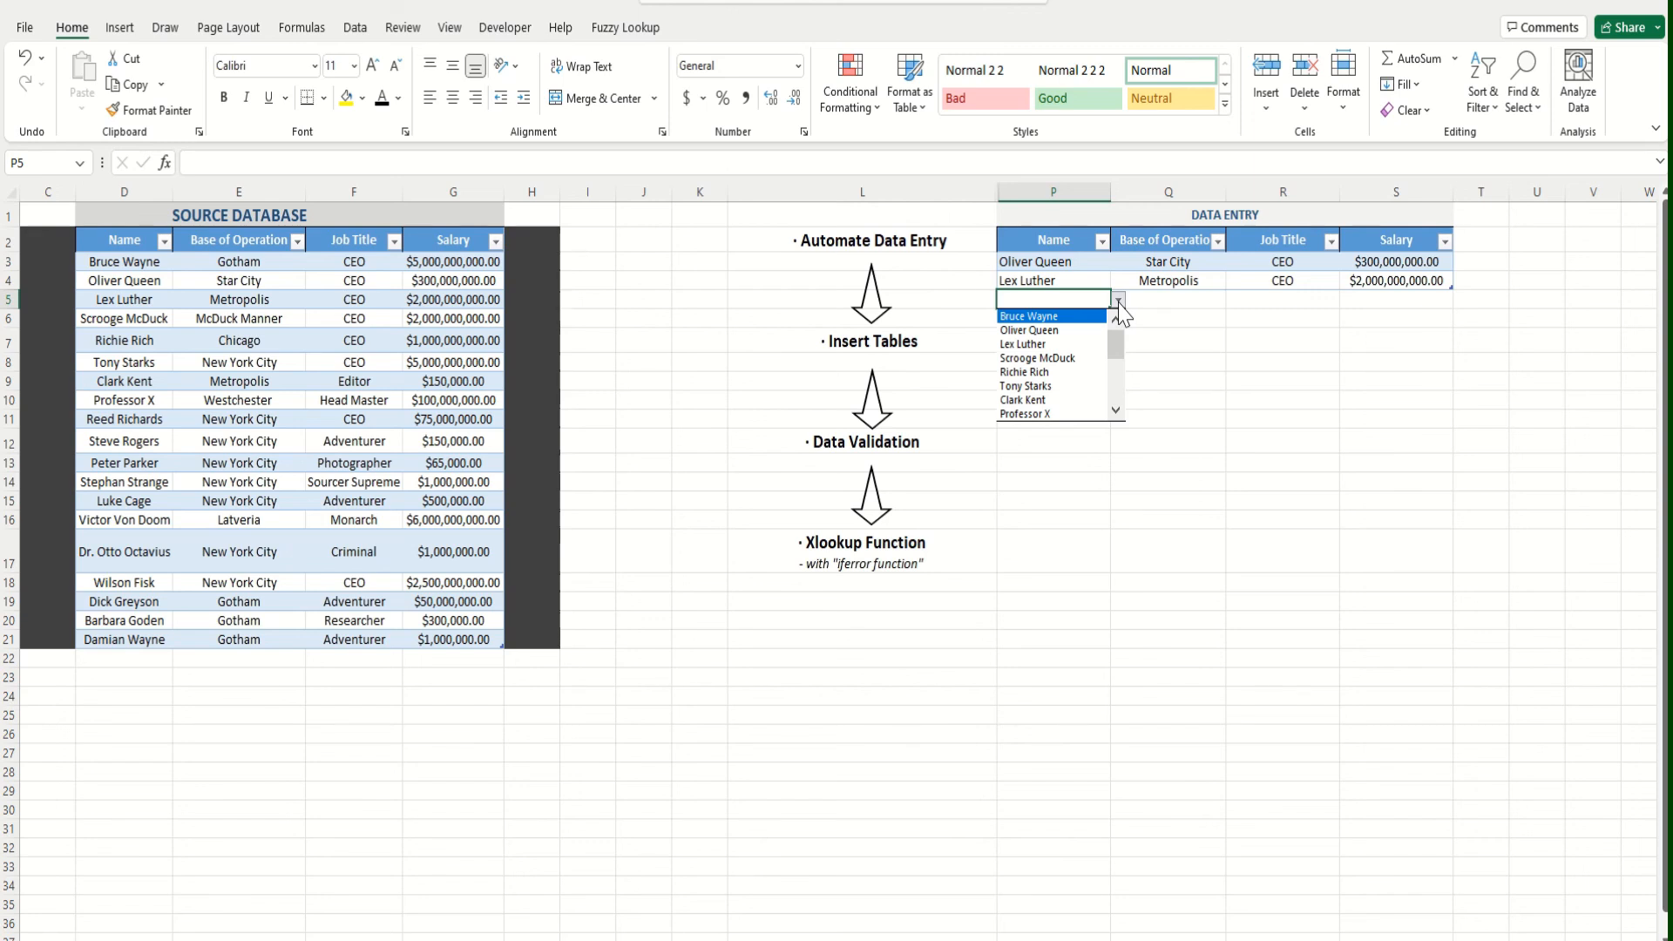
{"action": "left_click", "coordinate": [1065, 375]}
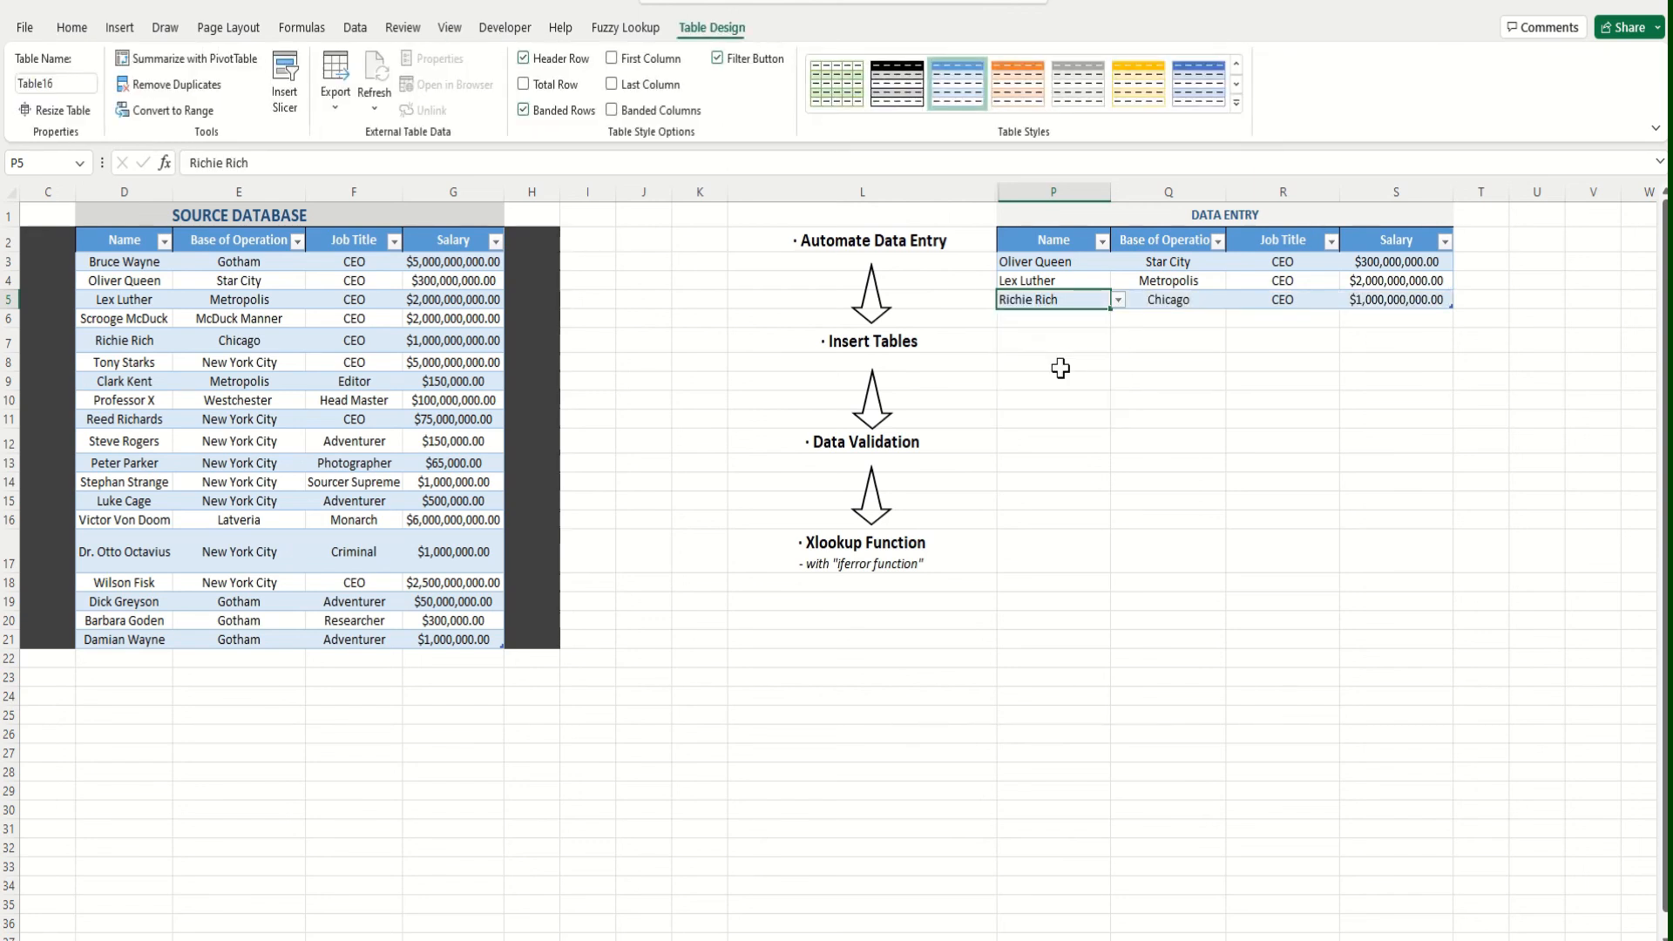
{"action": "left_click", "coordinate": [1074, 321]}
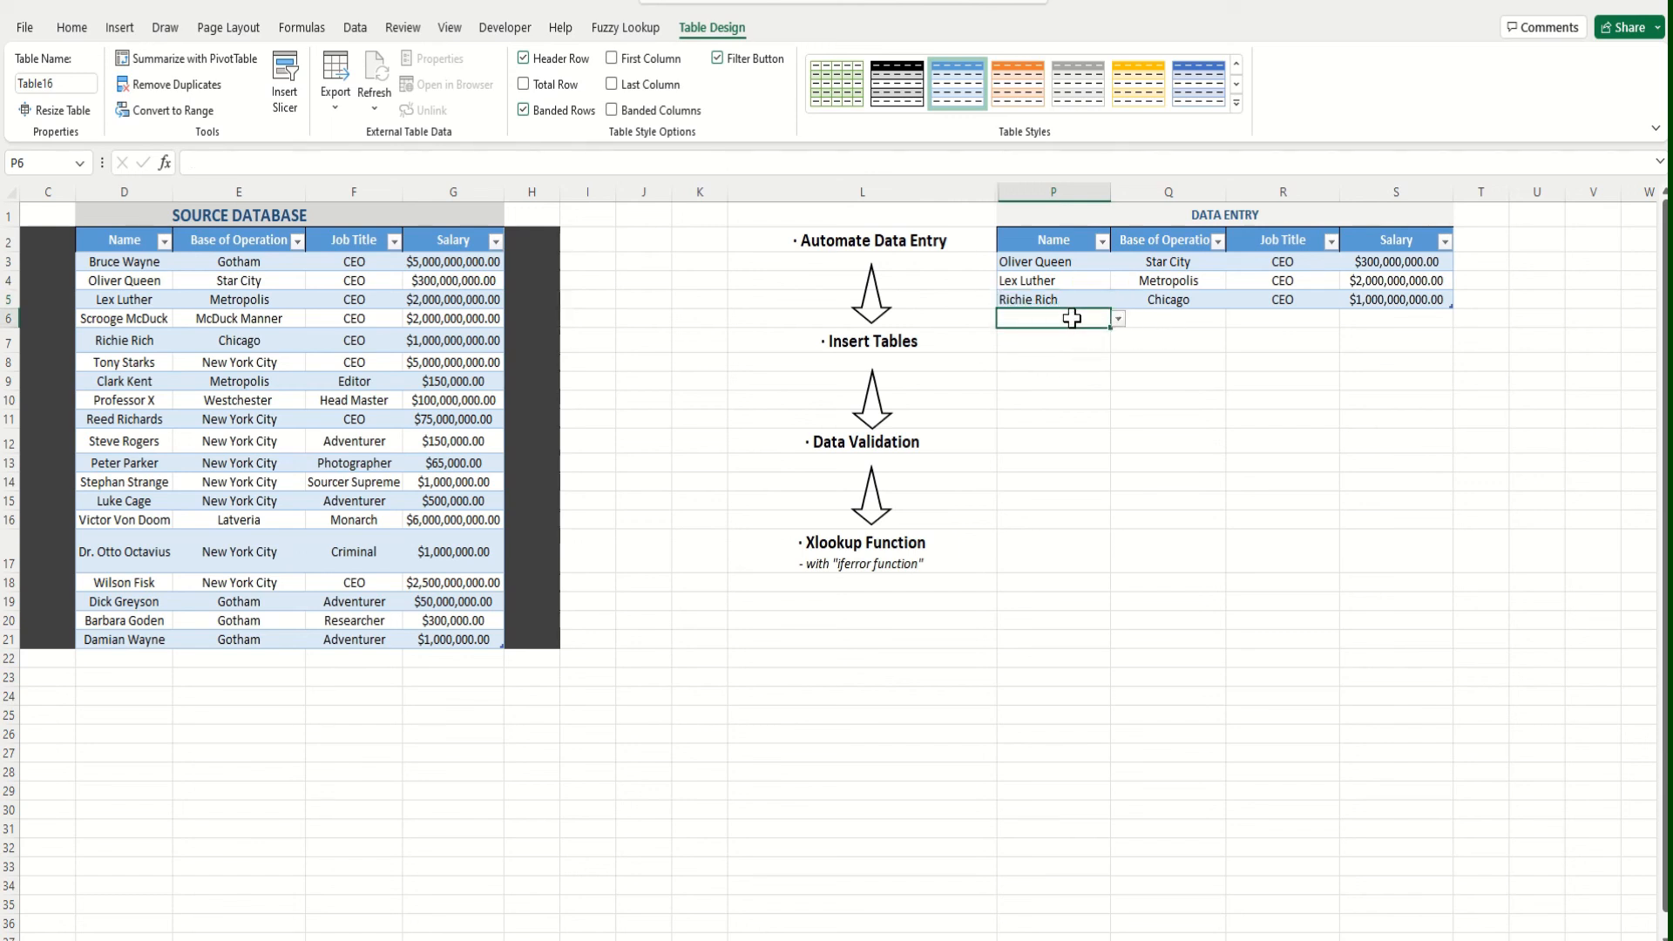
{"action": "left_click", "coordinate": [1117, 319]}
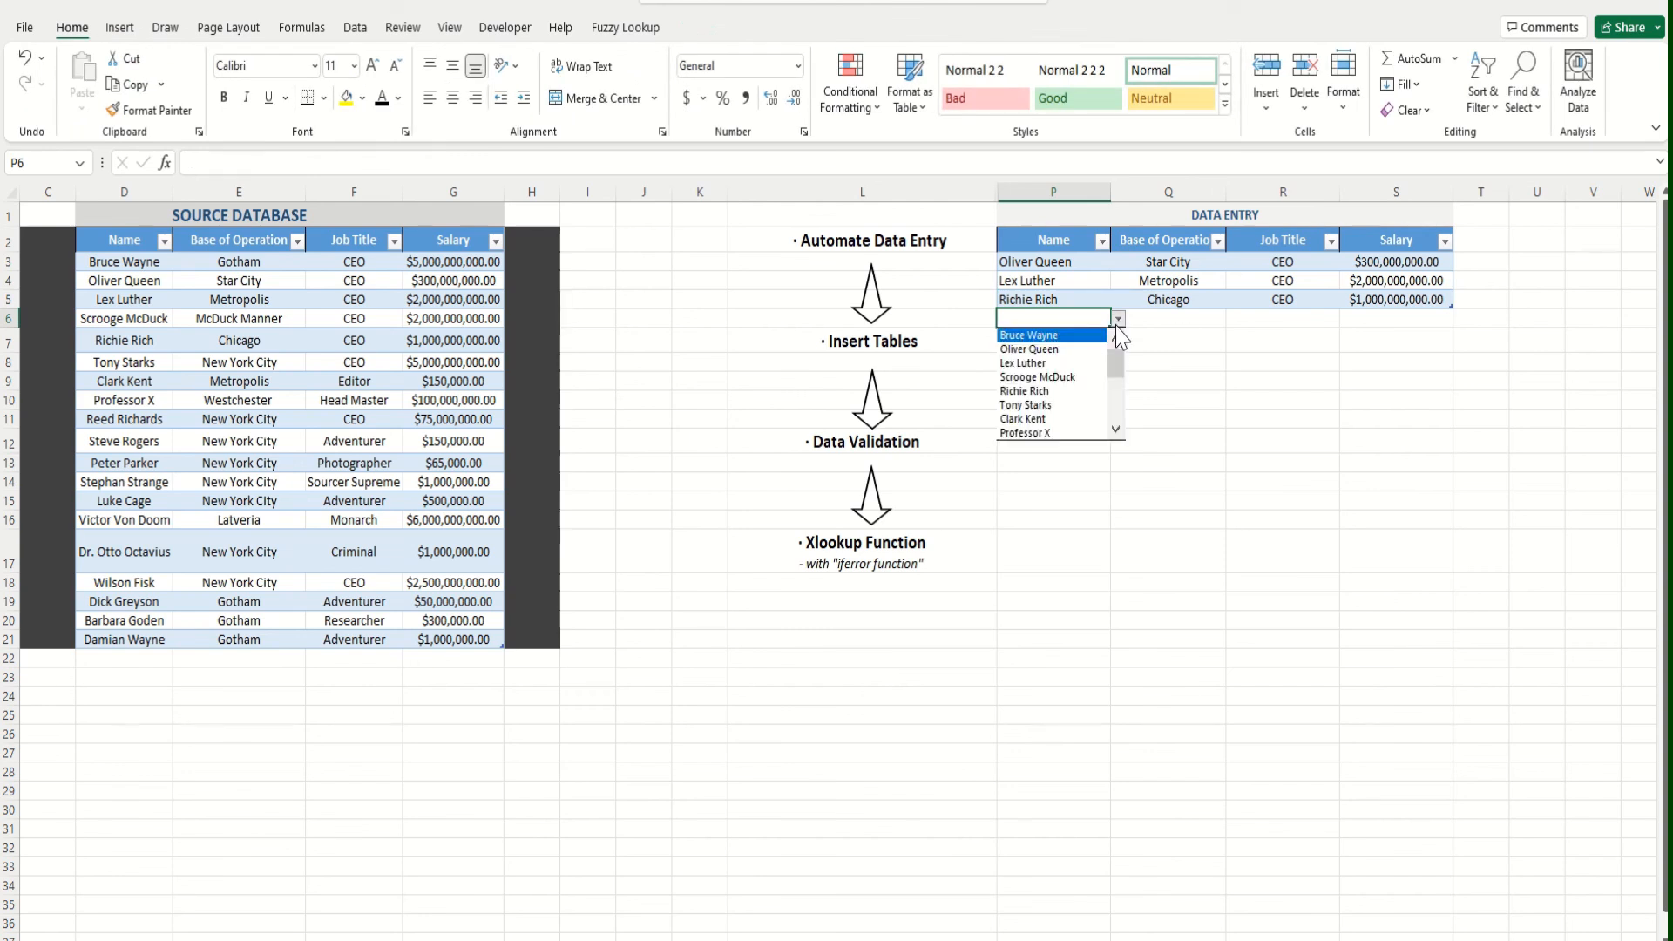
{"action": "left_click", "coordinate": [1033, 418]}
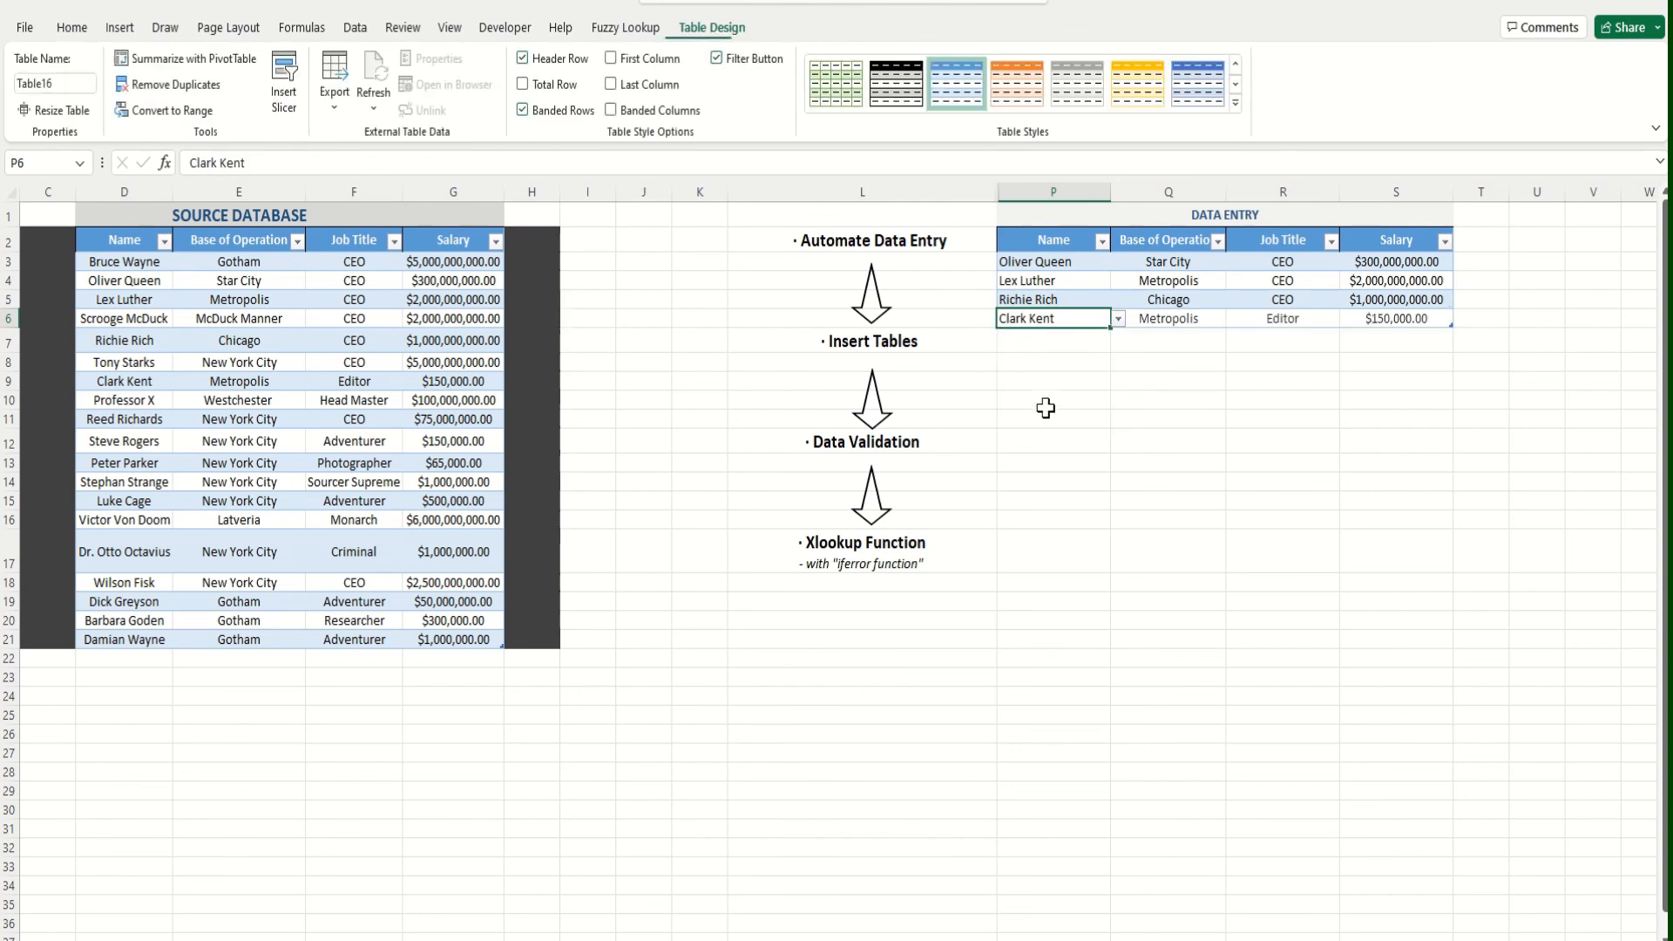
{"action": "left_click", "coordinate": [1041, 344]}
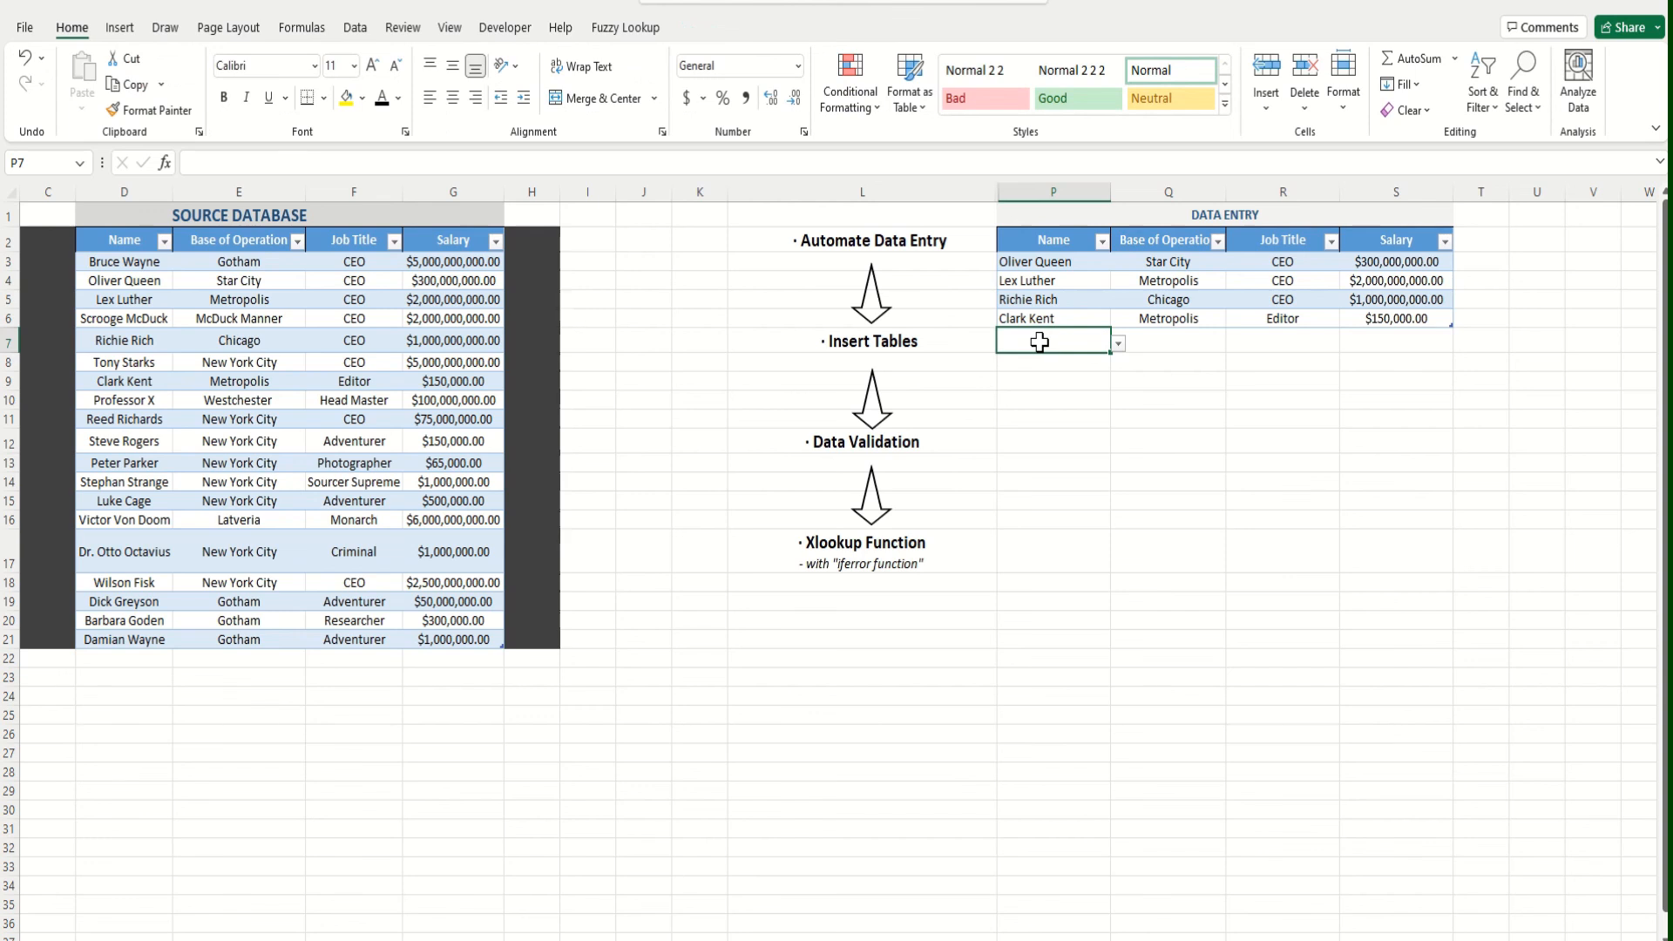